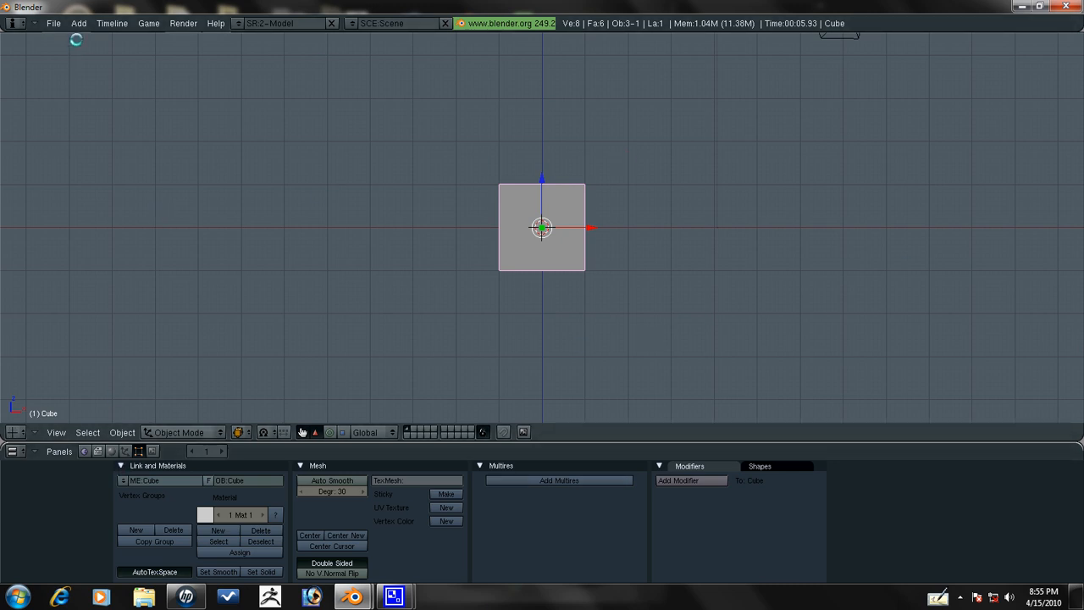
Bring up the File menu from the top header.
left_click(47, 22)
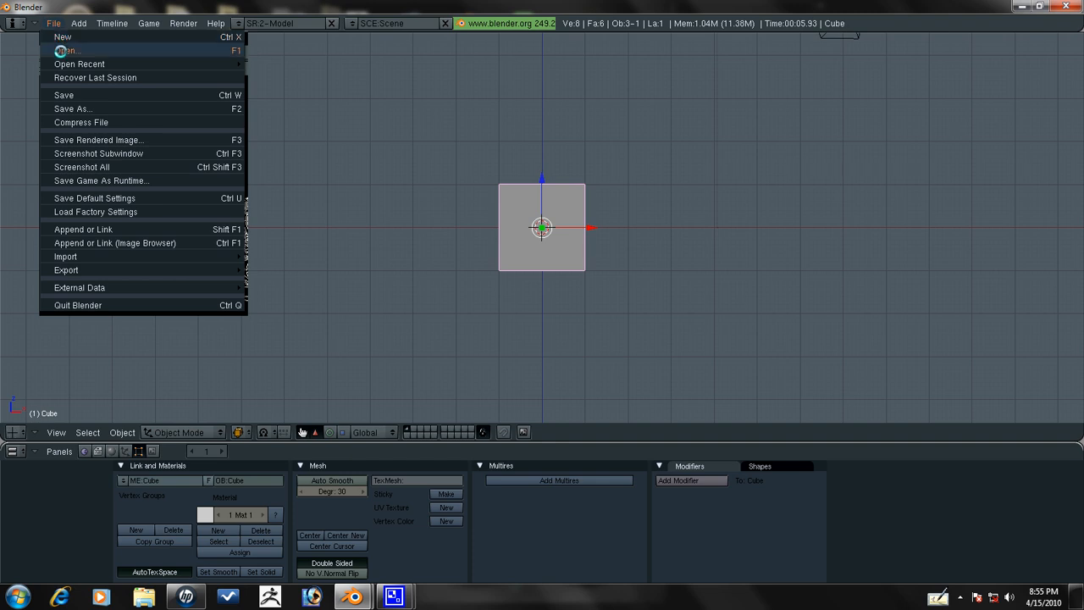
Load the recent 'normal tutorial map.blend' head project, review it from front and side, and enter Edit Mode.
mouse_move(79, 64)
left_click(446, 63)
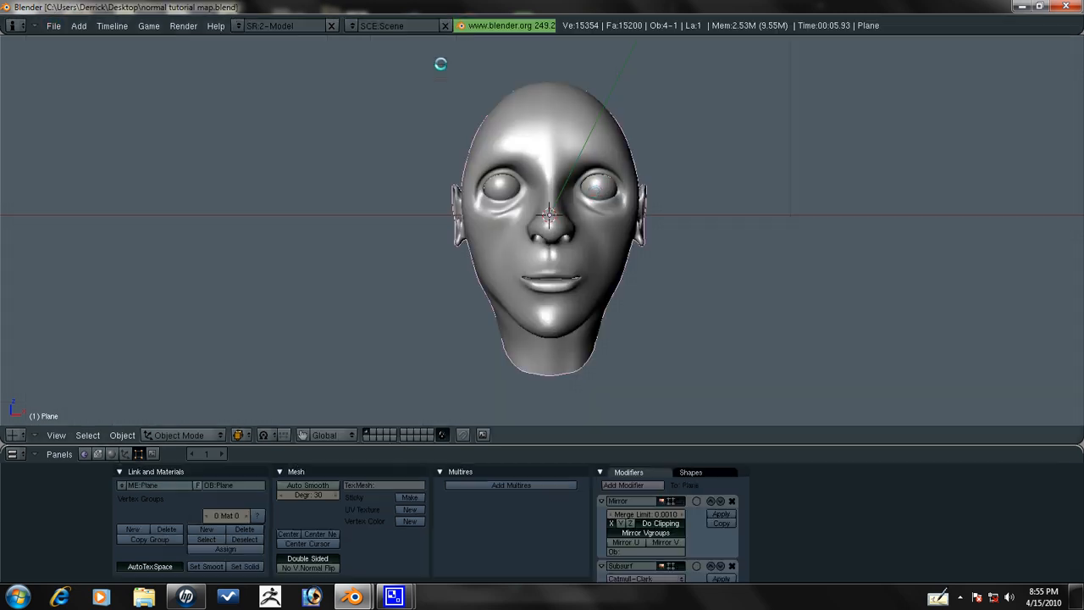
mouse_move(448, 185)
middle_mouse_down()
mouse_move(481, 224)
mouse_move(528, 164)
mouse_move(547, 212)
mouse_move(516, 194)
mouse_move(463, 222)
mouse_move(755, 226)
middle_mouse_up()
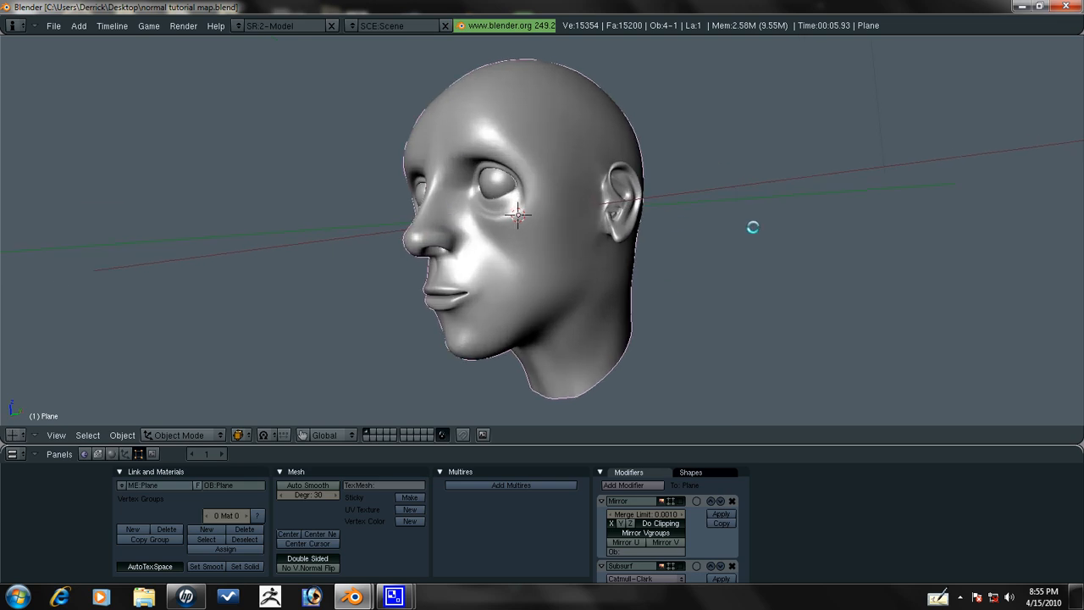
scroll(436, 184, "up", 2)
scroll(542, 145, "up", 2)
scroll(628, 136, "up", 3)
middle_click_drag(628, 137, 605, 145)
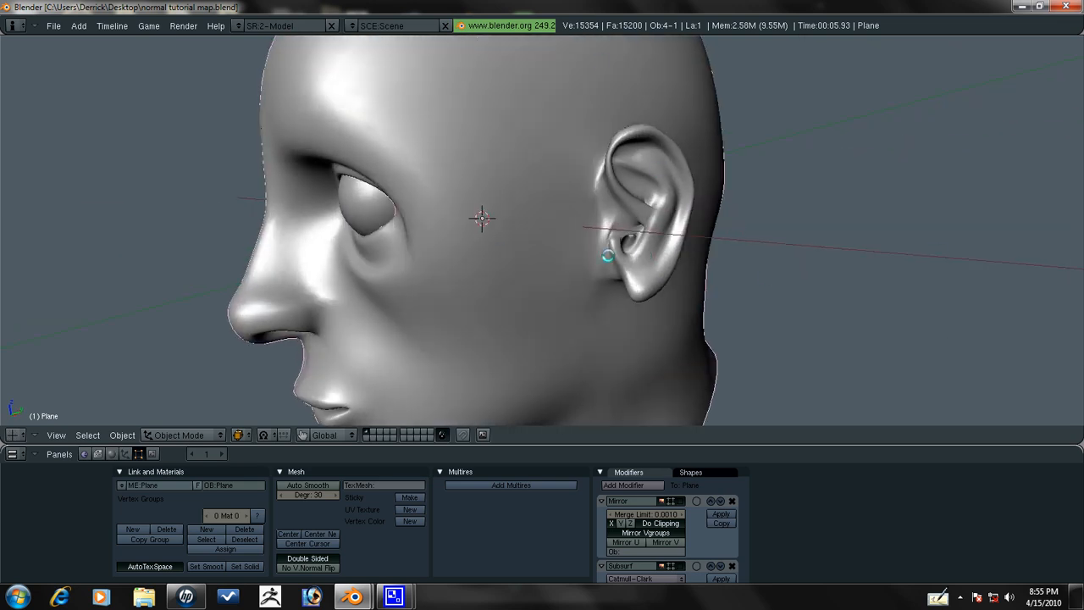
scroll(562, 237, "down", 4)
mouse_move(133, 243)
middle_mouse_down()
mouse_move(289, 262)
mouse_move(336, 246)
middle_mouse_up()
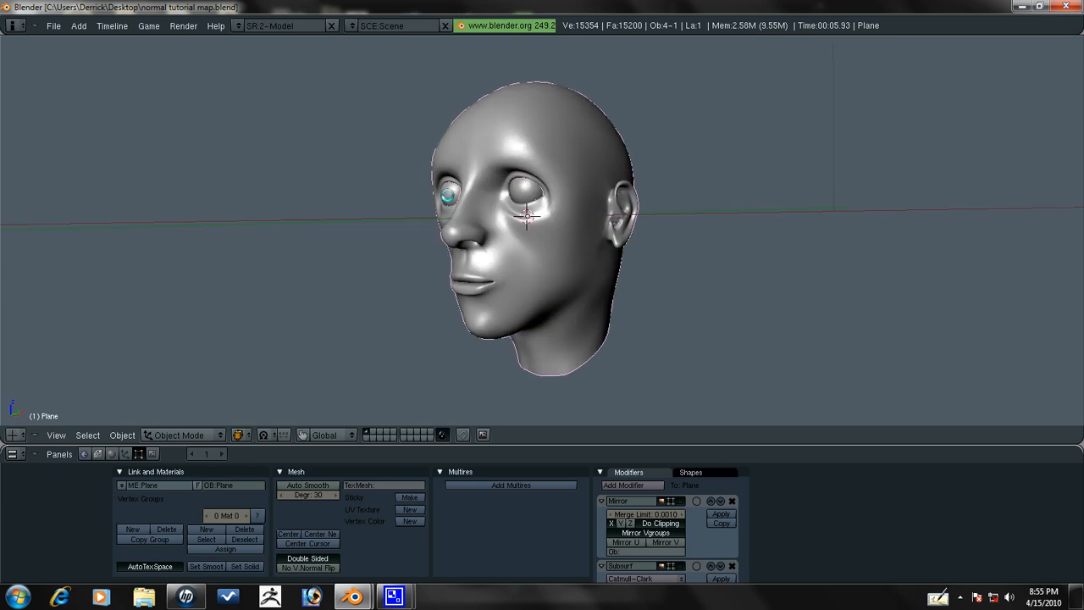
middle_click_drag(497, 121, 573, 129)
key("KP_1")
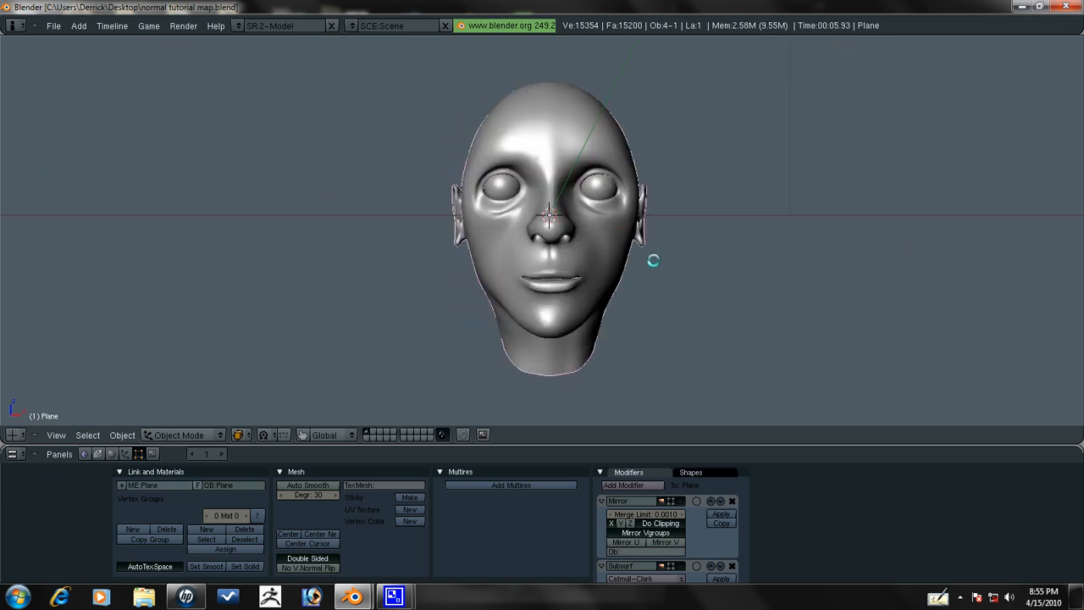
middle_click_drag(653, 257, 622, 261)
key("Tab")
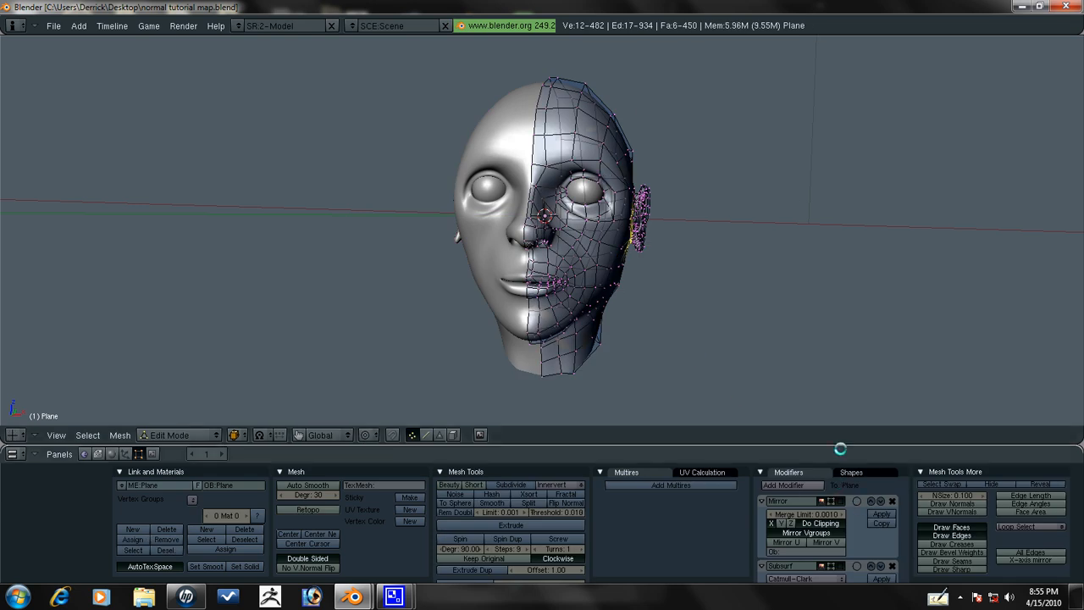
Apply the Mirror modifier in Object Mode and return to editing the full head mesh.
key("Tab")
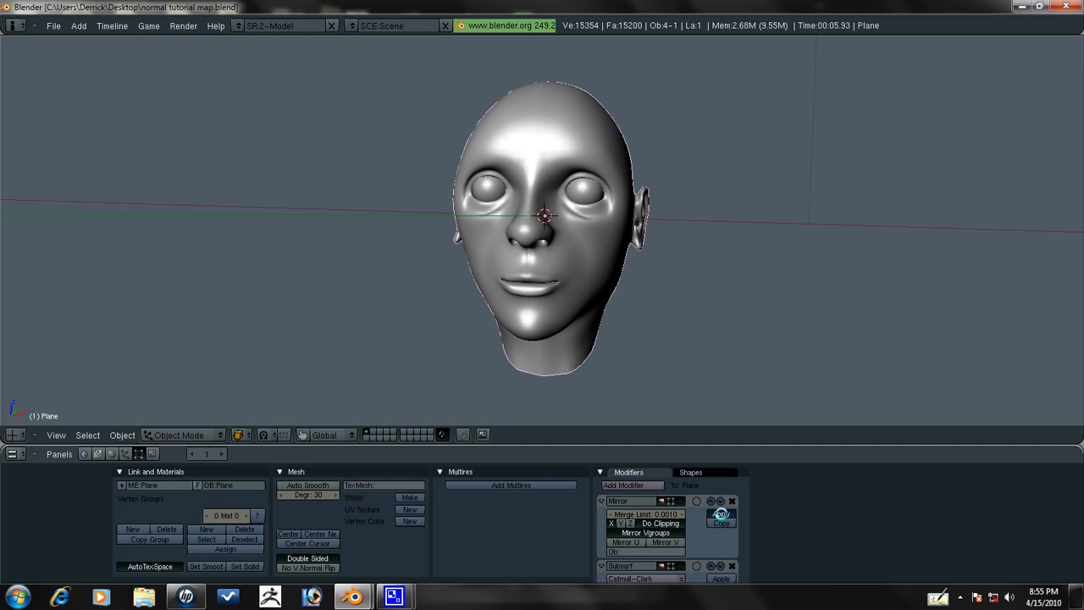
left_click(732, 500)
mouse_move(642, 241)
middle_mouse_down()
mouse_move(606, 146)
mouse_move(516, 194)
middle_mouse_up()
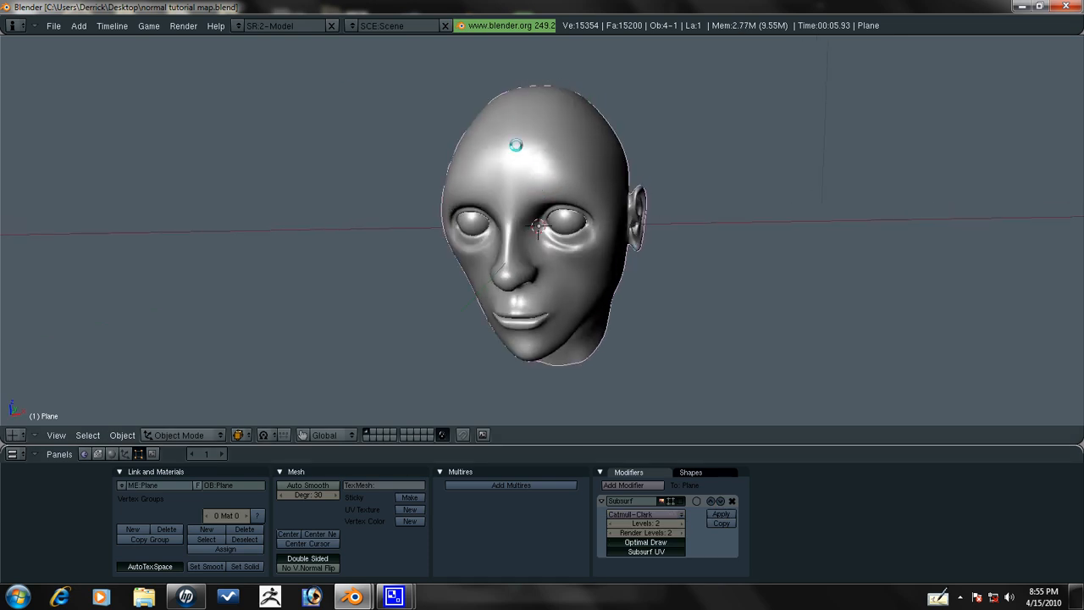
key("Tab")
scroll(515, 187, "up", 2)
scroll(491, 186, "up", 2)
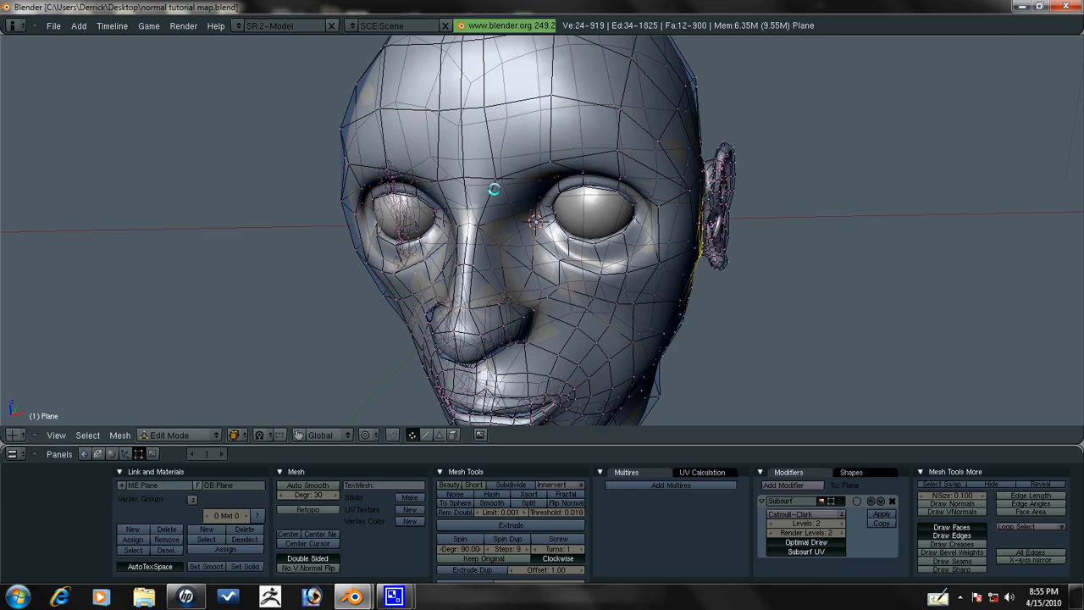
scroll(491, 181, "up", 2)
scroll(491, 180, "down", 2)
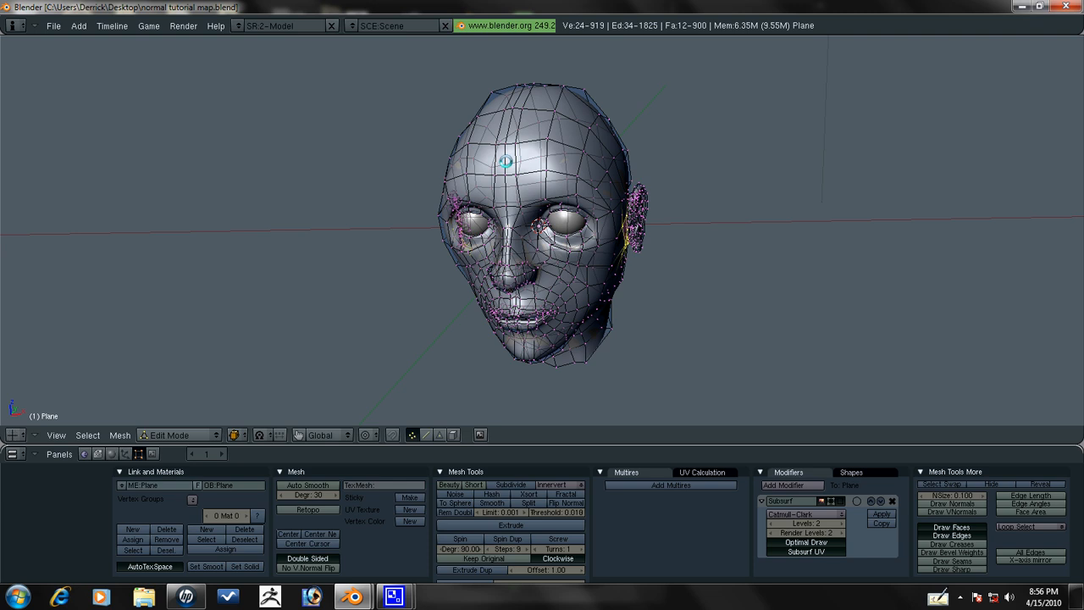
Select the centre edge loop and check it runs from the face over the back of the head.
right_click(505, 161, "alt")
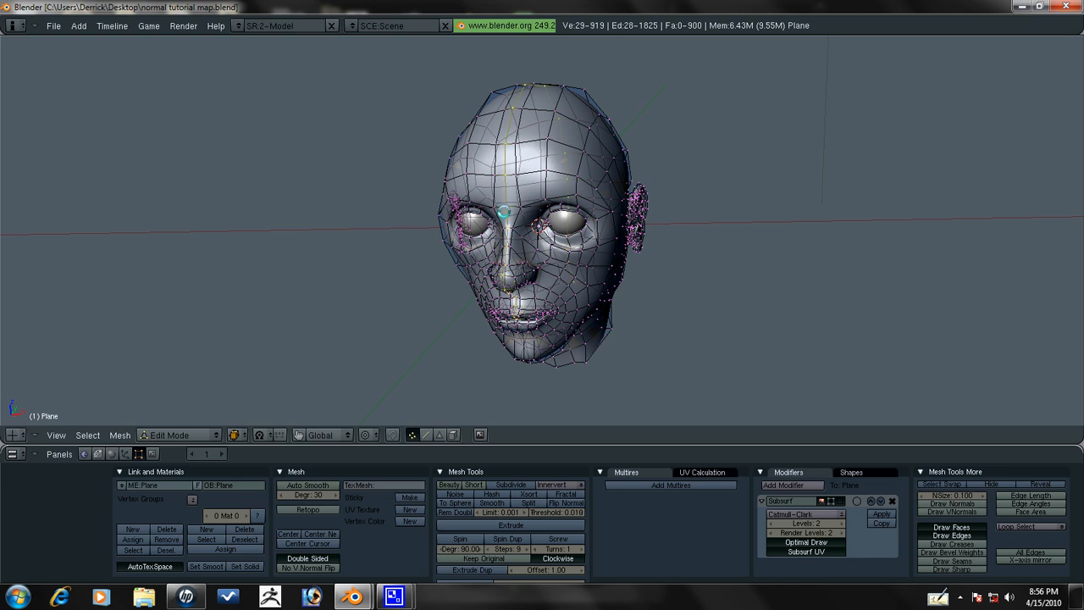
key("KP_3")
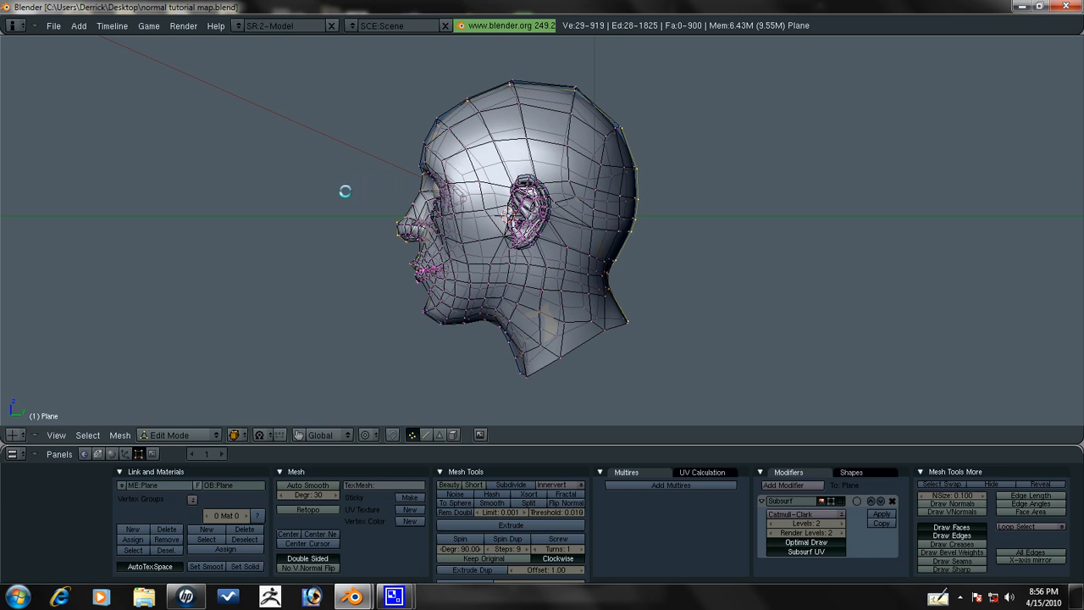
mouse_move(387, 189)
middle_mouse_down()
mouse_move(484, 235)
mouse_move(487, 196)
middle_mouse_up()
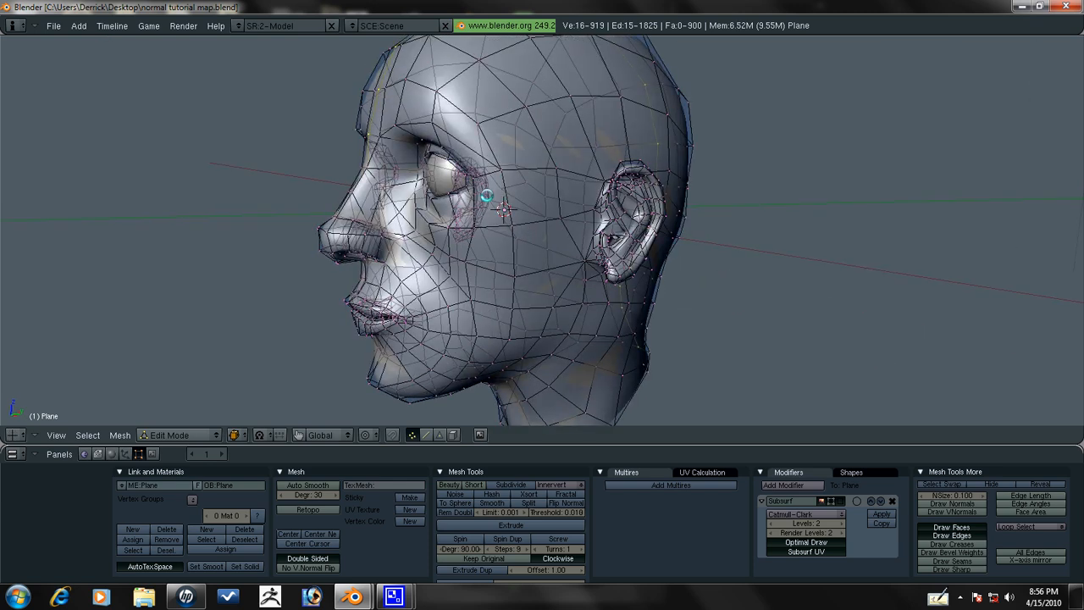
middle_click_drag(358, 141, 448, 161)
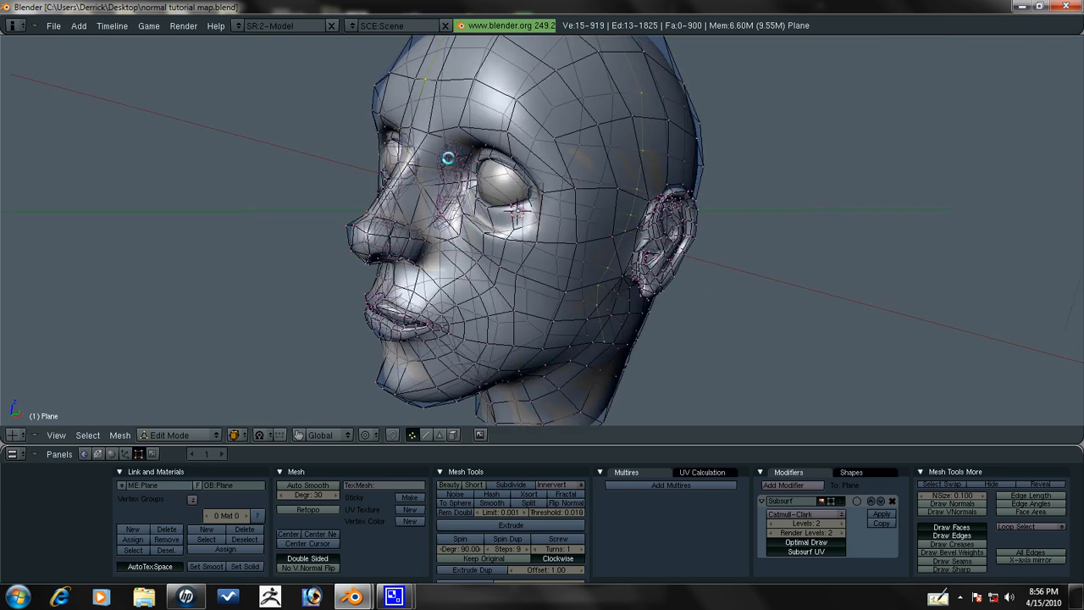
mouse_move(476, 113)
middle_mouse_down()
mouse_move(650, 199)
mouse_move(497, 189)
middle_mouse_up()
mouse_move(706, 228)
middle_mouse_down()
mouse_move(479, 291)
mouse_move(584, 339)
mouse_move(612, 428)
middle_mouse_up()
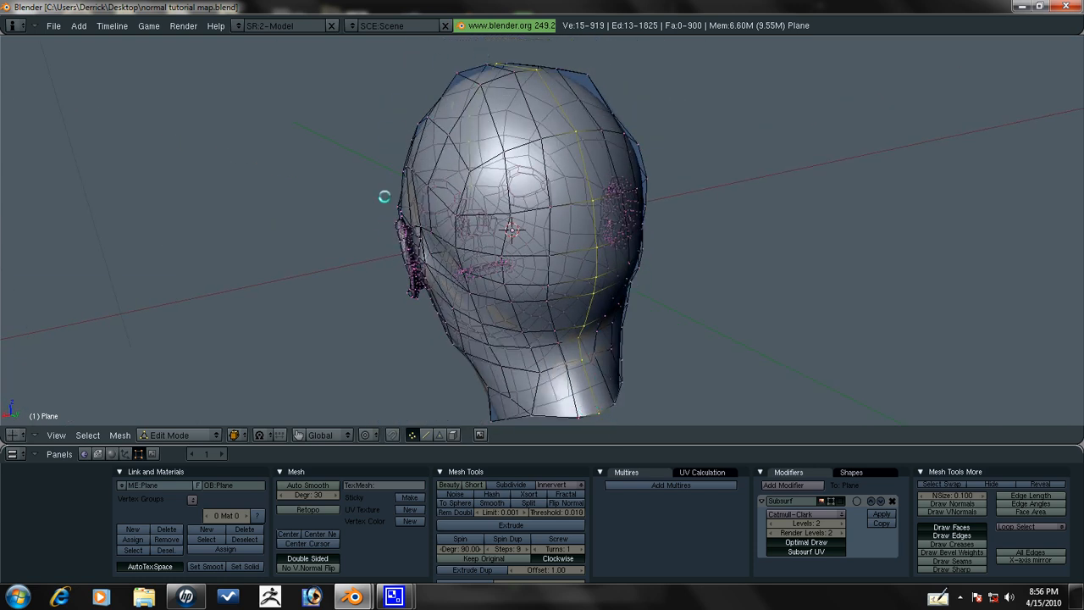
key("KP_1")
mouse_move(610, 261)
middle_mouse_down()
mouse_move(600, 178)
mouse_move(520, 200)
middle_mouse_up()
scroll(520, 200, "down", 4)
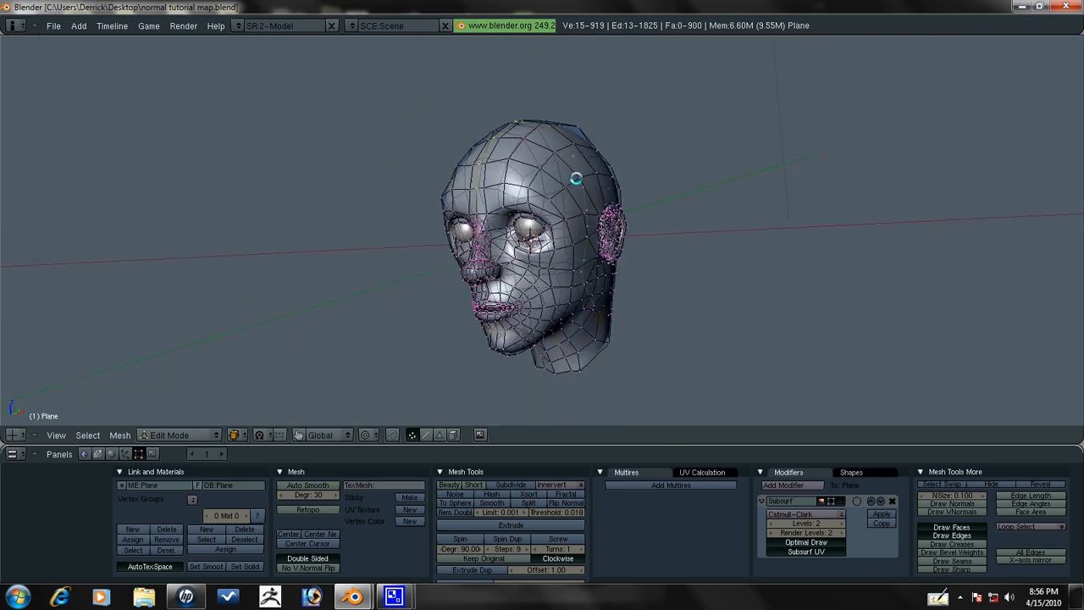
Mark the selected centre edges as a UV seam and select the whole mesh.
key("ctrl+e")
left_click(585, 170)
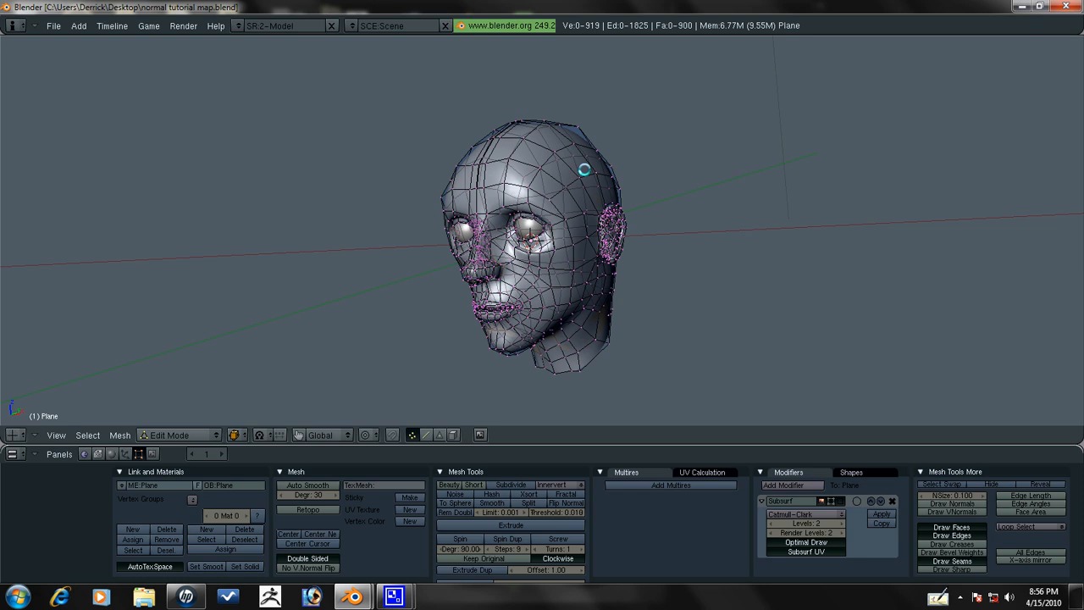
key("a")
Split off a UV/Image Editor pane beside the 3D view and unwrap the head into it.
right_click(651, 444)
left_click(652, 420)
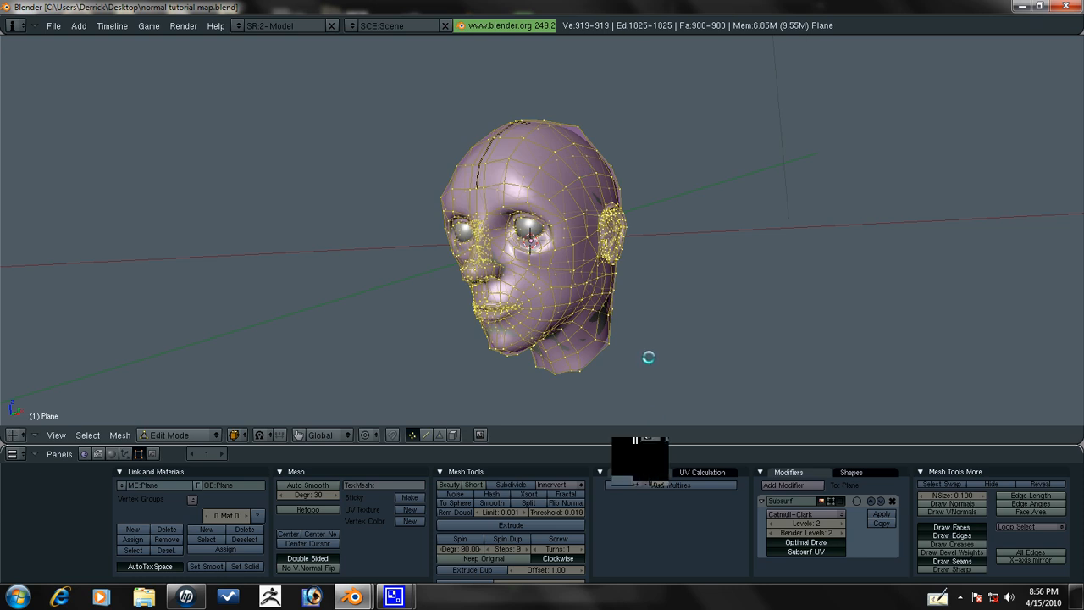
left_click(649, 358)
left_click(666, 435)
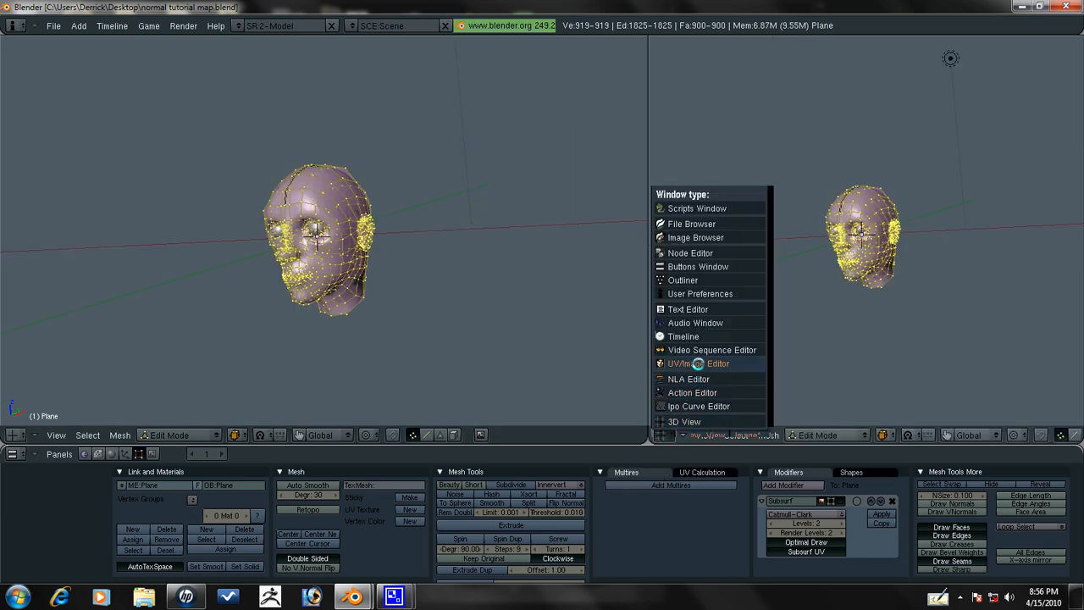
left_click(696, 363)
scroll(409, 239, "up", 2)
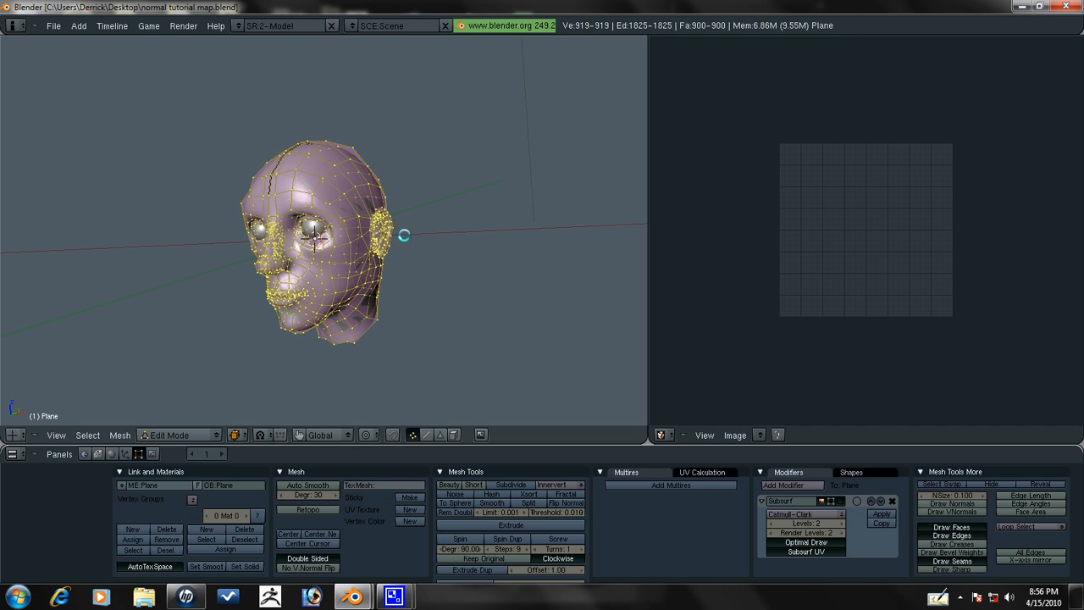
key("u")
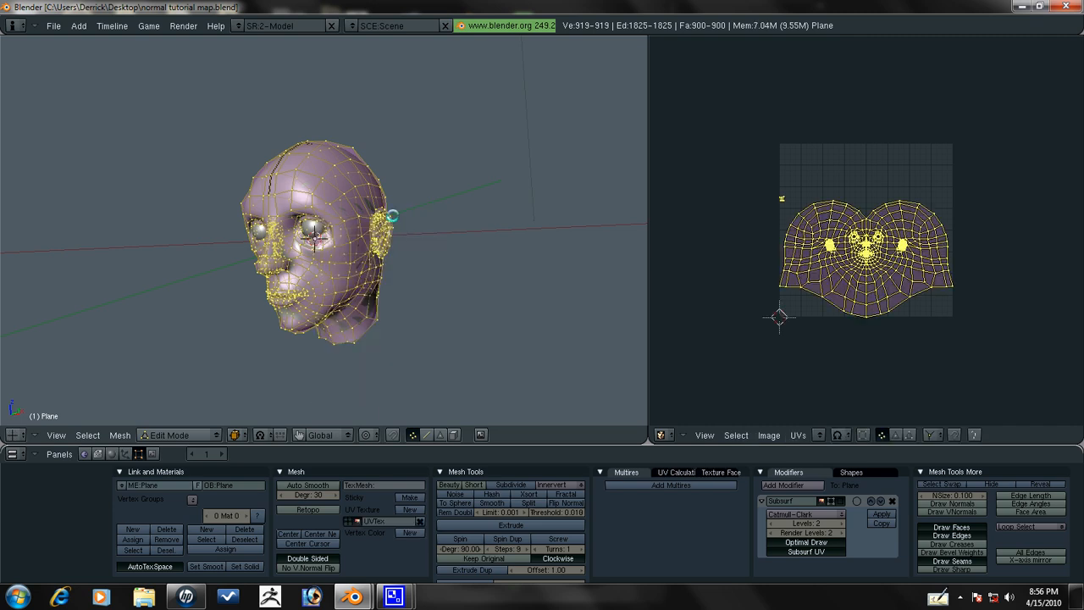
scroll(955, 315, "up", 3)
scroll(951, 310, "up", 1)
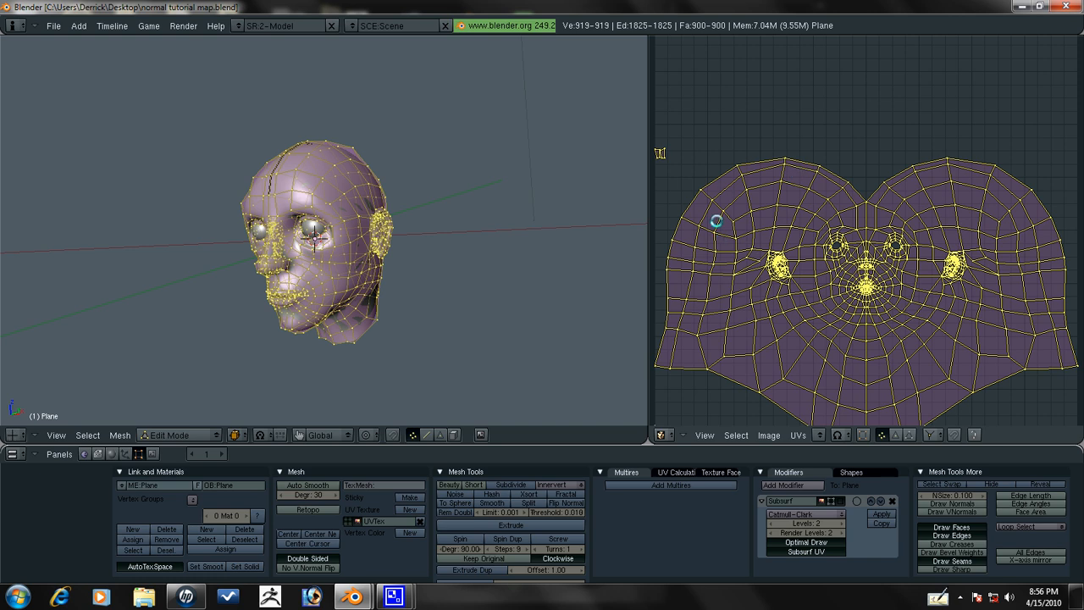
scroll(776, 217, "up", 2)
scroll(746, 207, "up", 3)
scroll(678, 194, "down", 2)
scroll(677, 197, "down", 2)
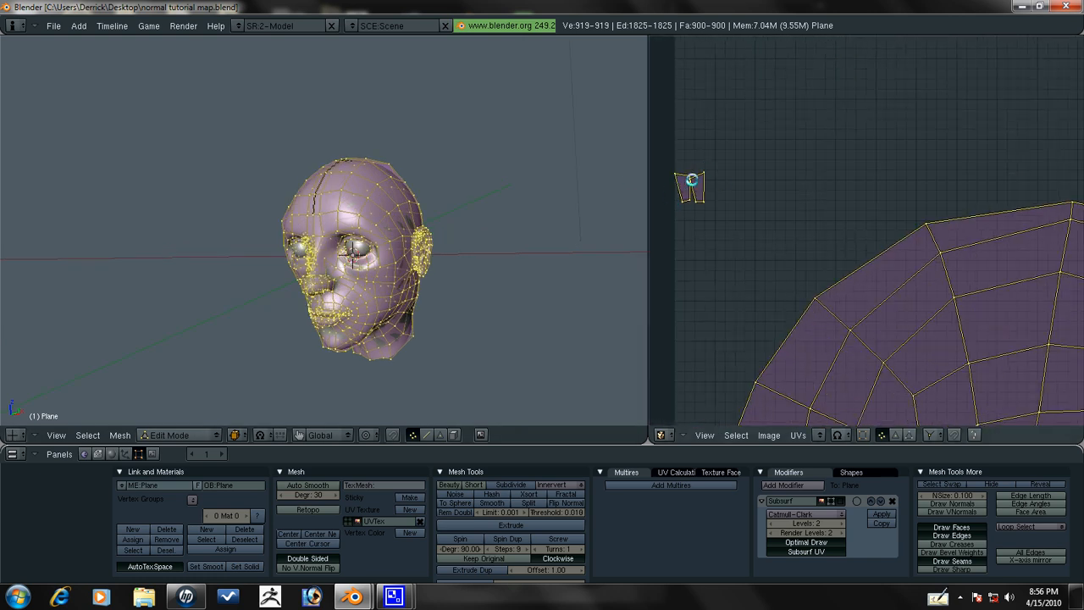
Reposition the small UV island and fit the whole unwrapped layout in the image view.
key("a")
right_click(703, 197)
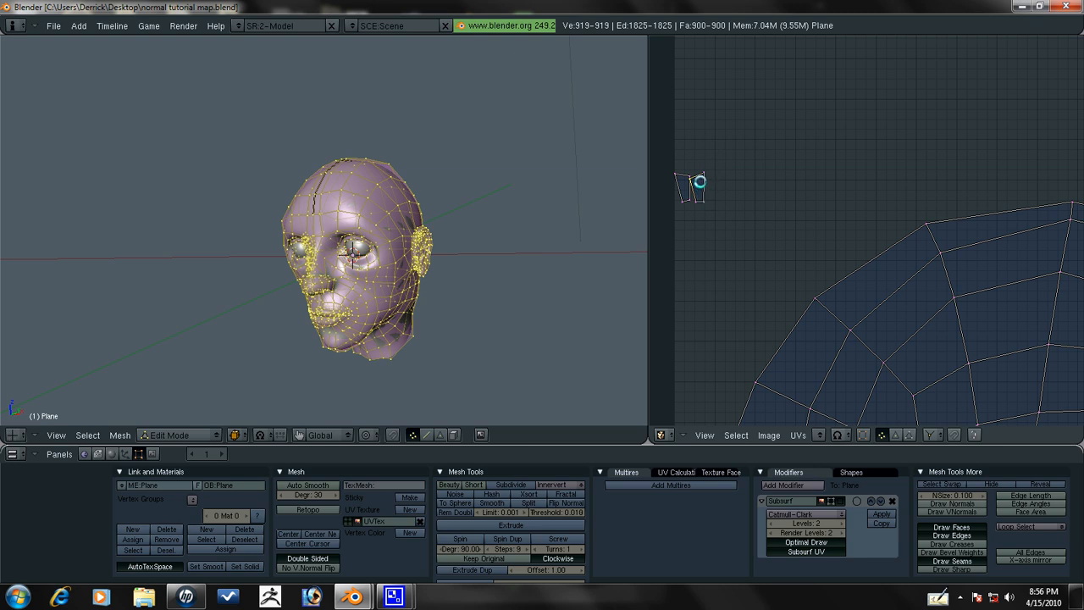
right_click(700, 181)
key("g")
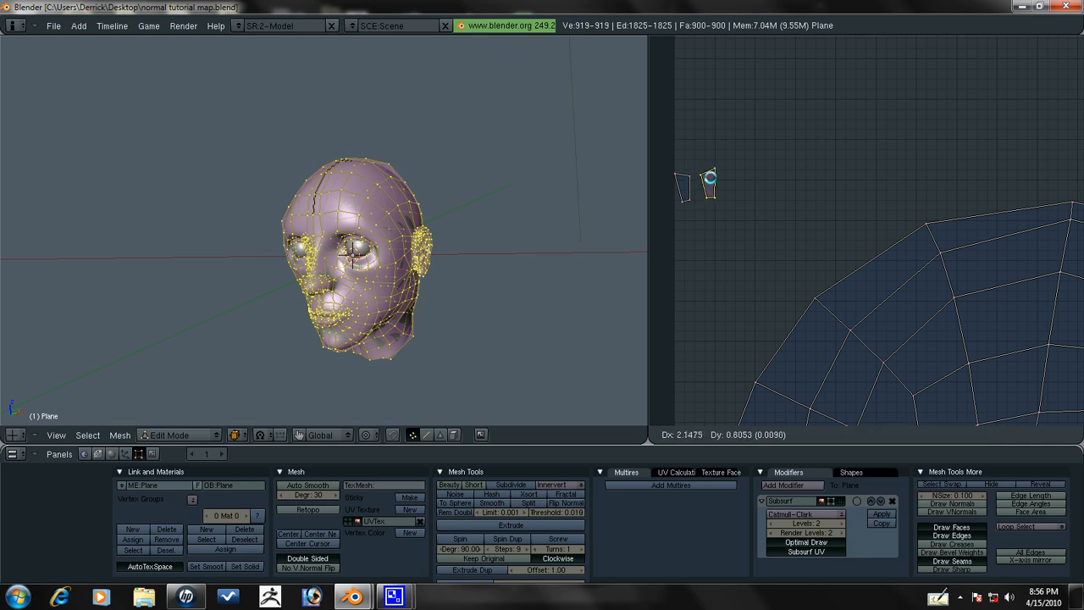
left_click(704, 154)
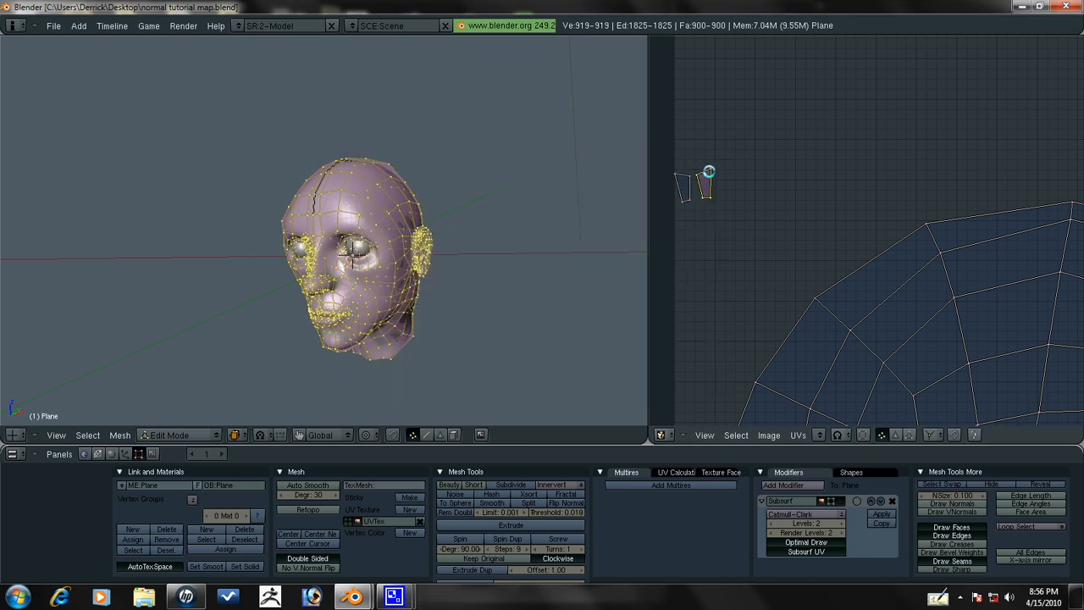
scroll(897, 342, "down", 2)
scroll(865, 231, "down", 2)
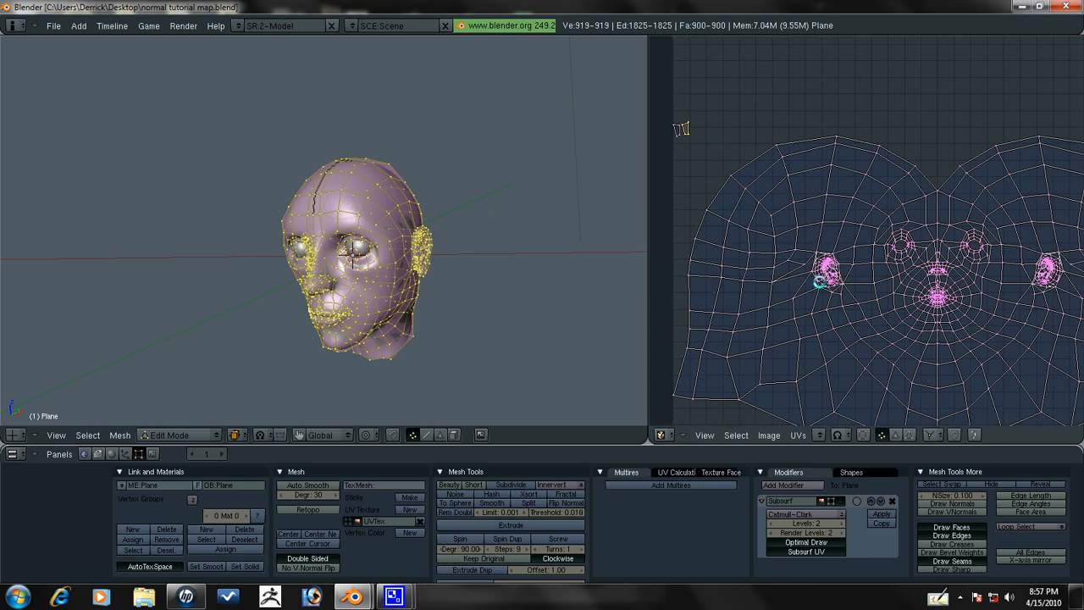
scroll(865, 230, "up", 2)
scroll(866, 230, "down", 2)
scroll(719, 188, "down", 2)
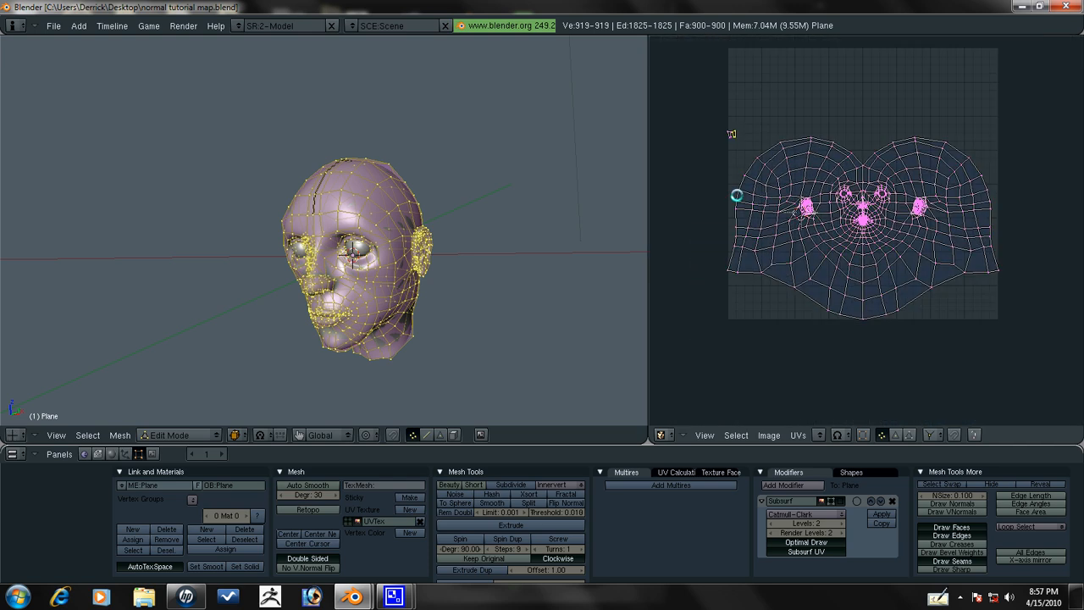
middle_click_drag(732, 134, 718, 188)
Delete the Subsurf modifier in Object Mode and rename the head object to 'model'.
key("Tab")
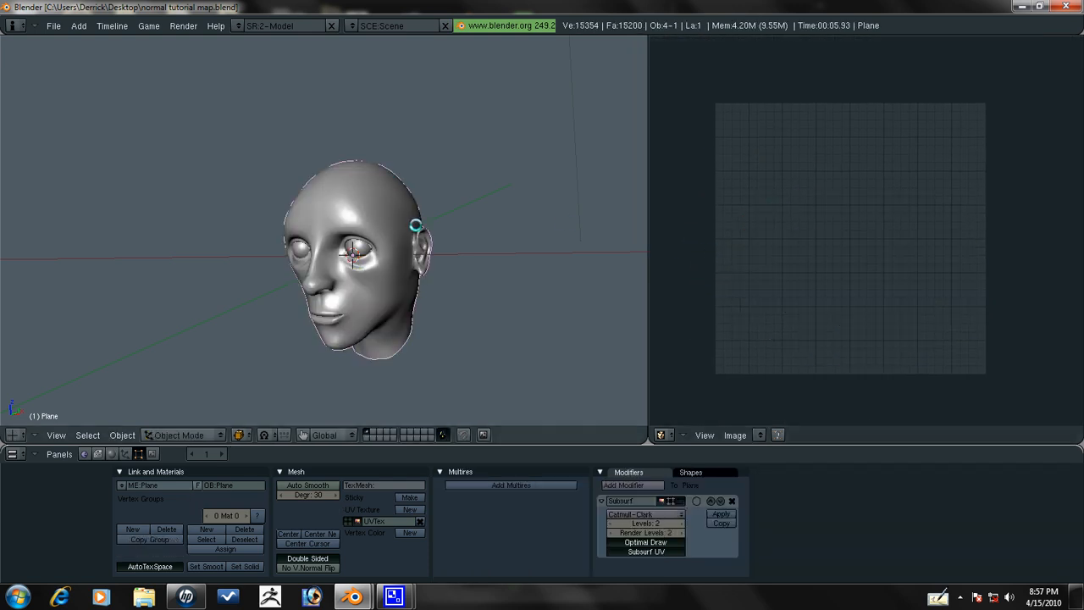
key("KP_1")
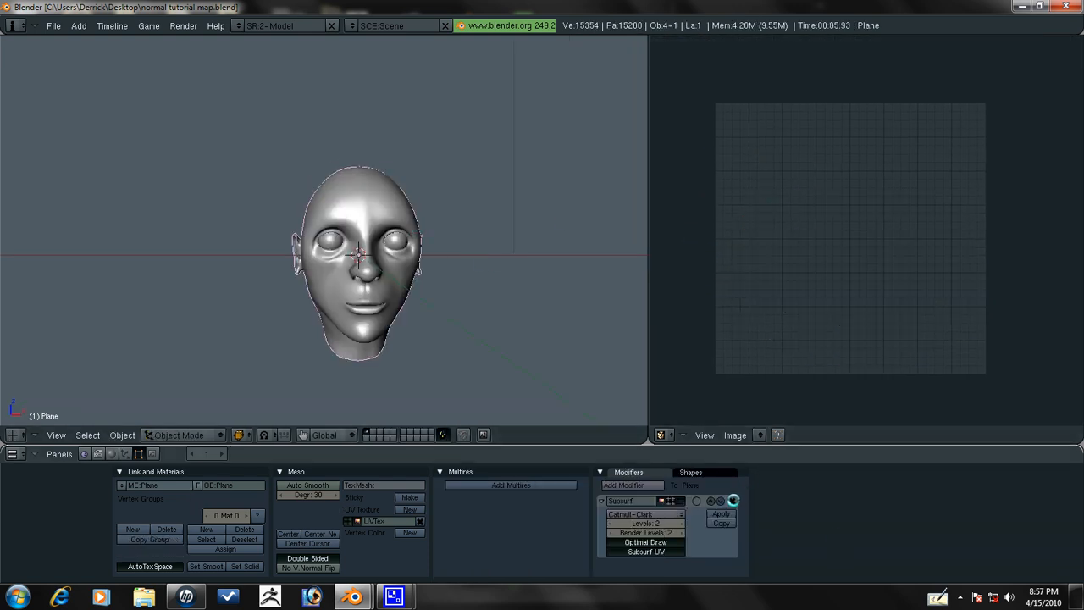
left_click(733, 501)
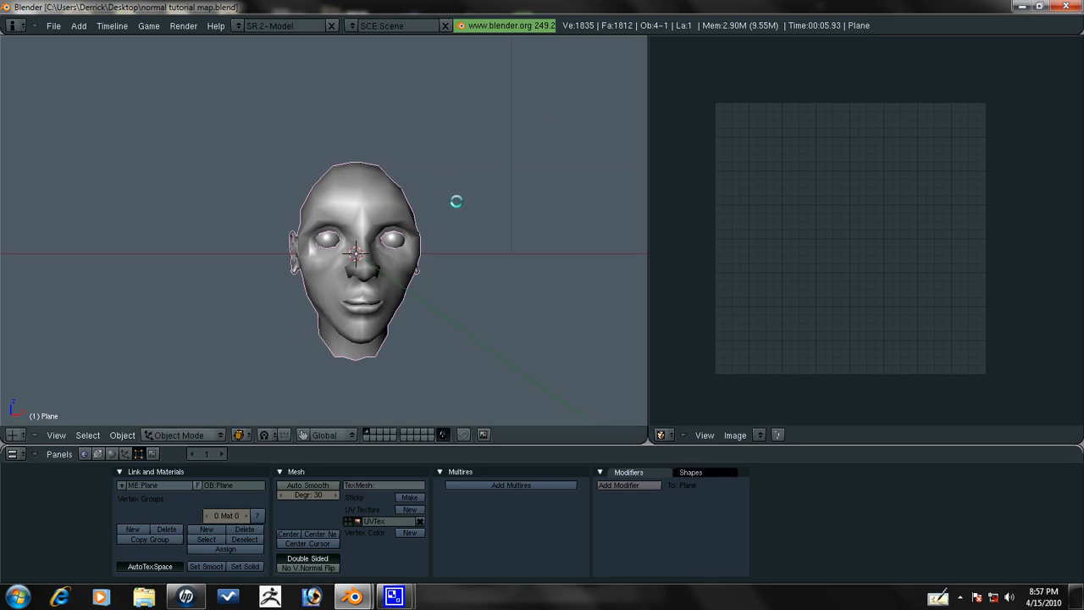
middle_click_drag(456, 200, 402, 169, "shift")
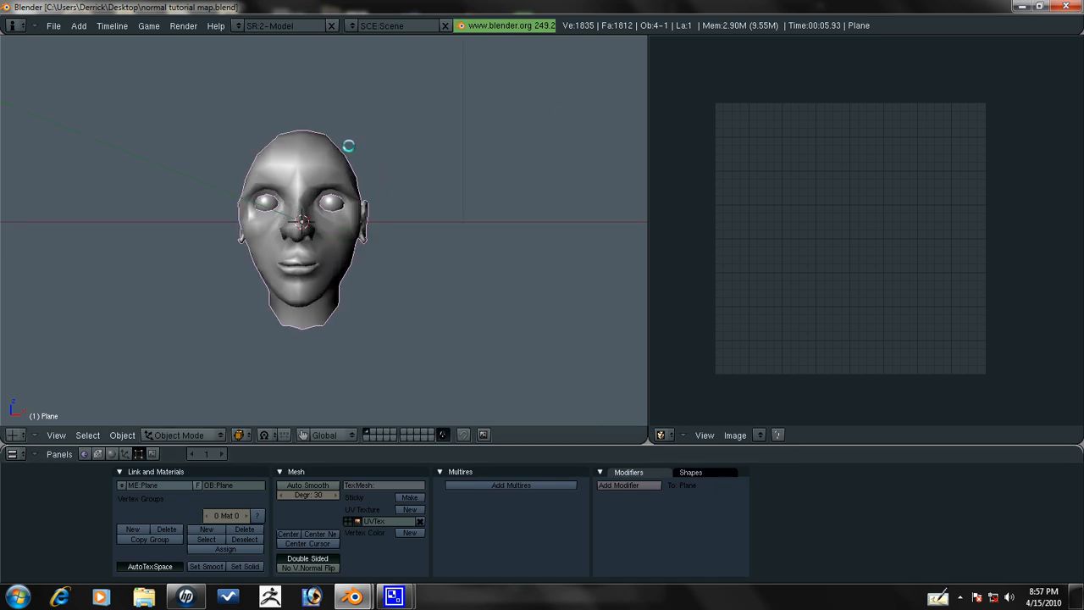
left_click(244, 484)
type("mod")
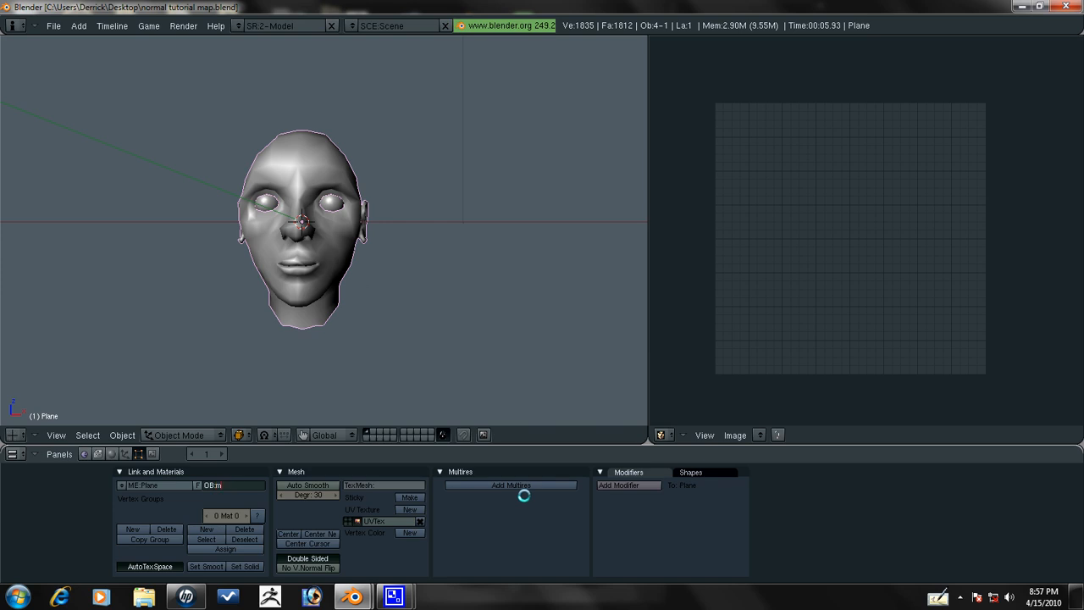
type("el")
key("Return")
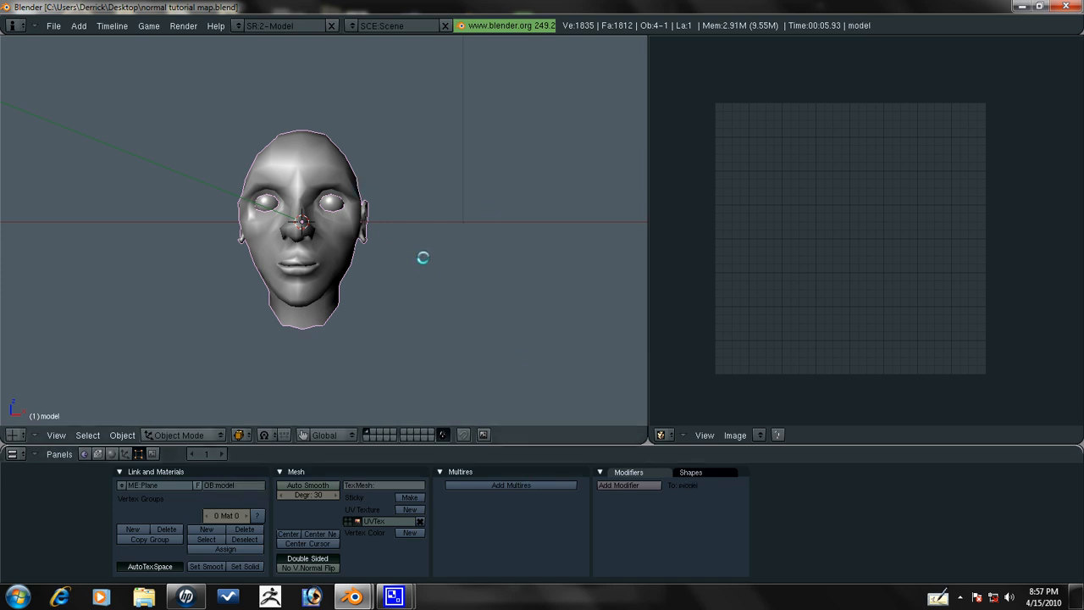
Duplicate the head in place, move the copy to another layer and display only that layer.
key("shift+d")
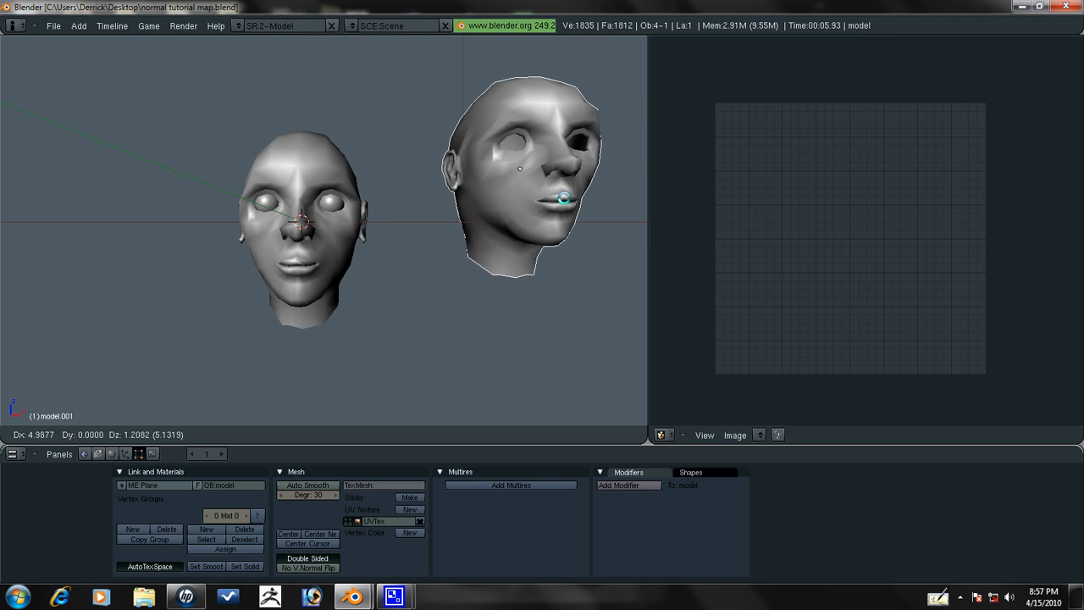
right_click(587, 237)
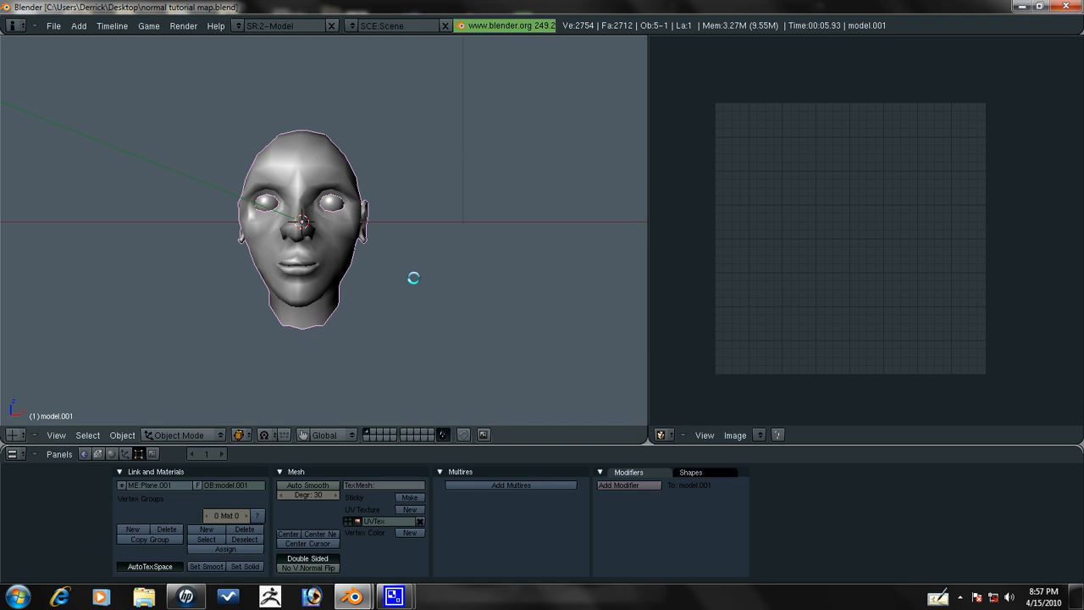
key("m")
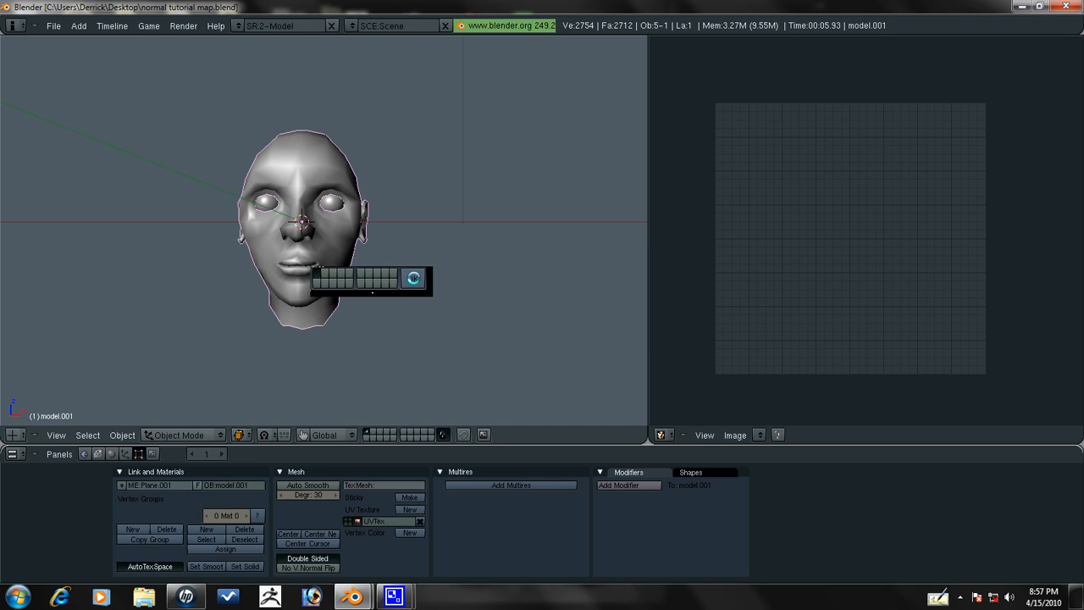
left_click(412, 278)
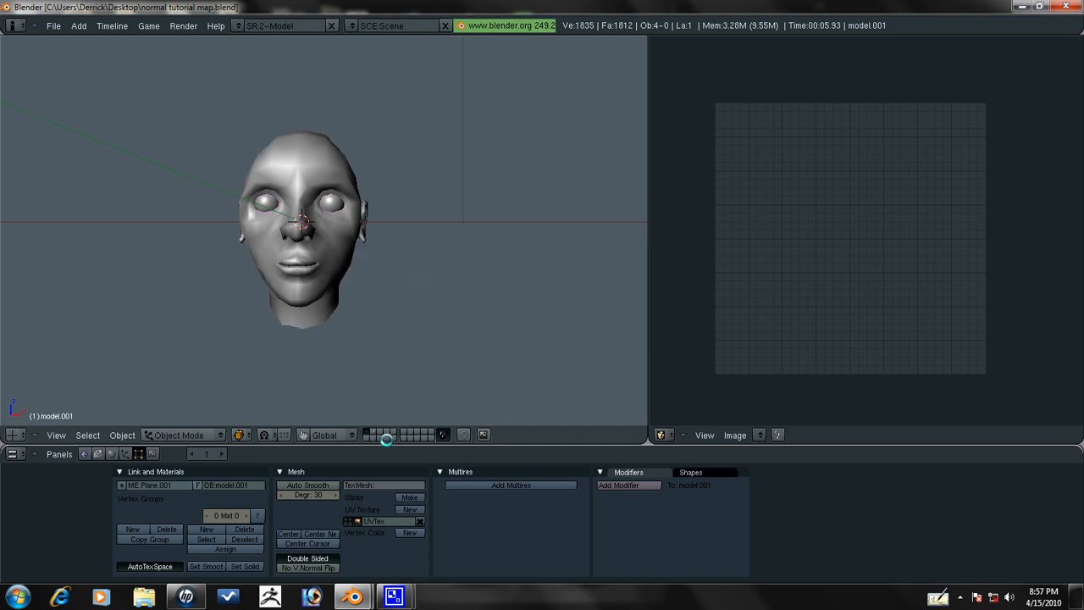
left_click(372, 433)
Switch the copied head to Sculpt Mode and look it over from several angles.
key("2")
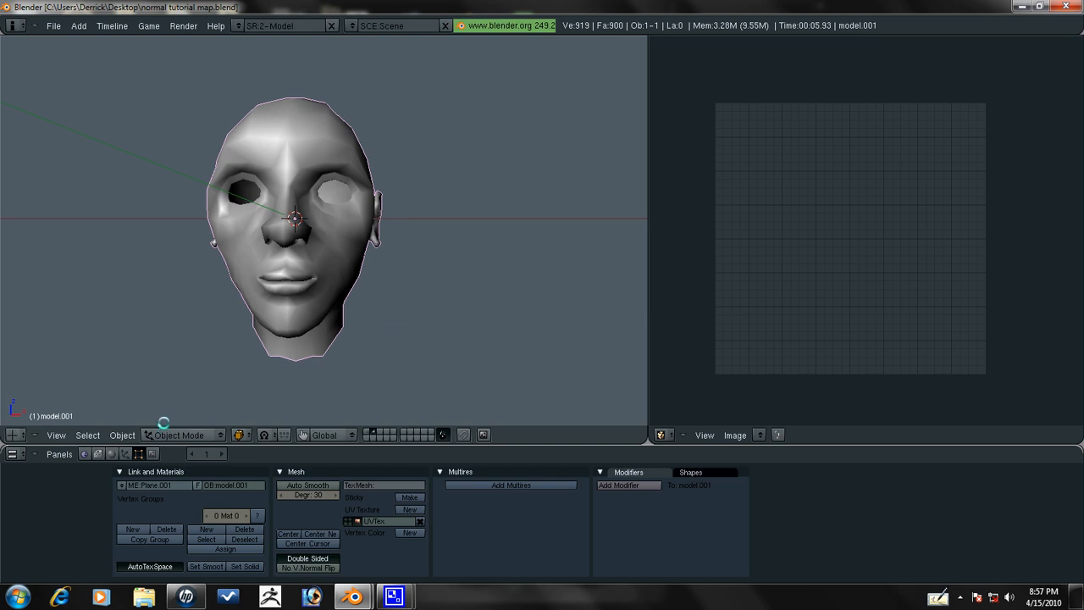
left_click(164, 435)
left_click(170, 394)
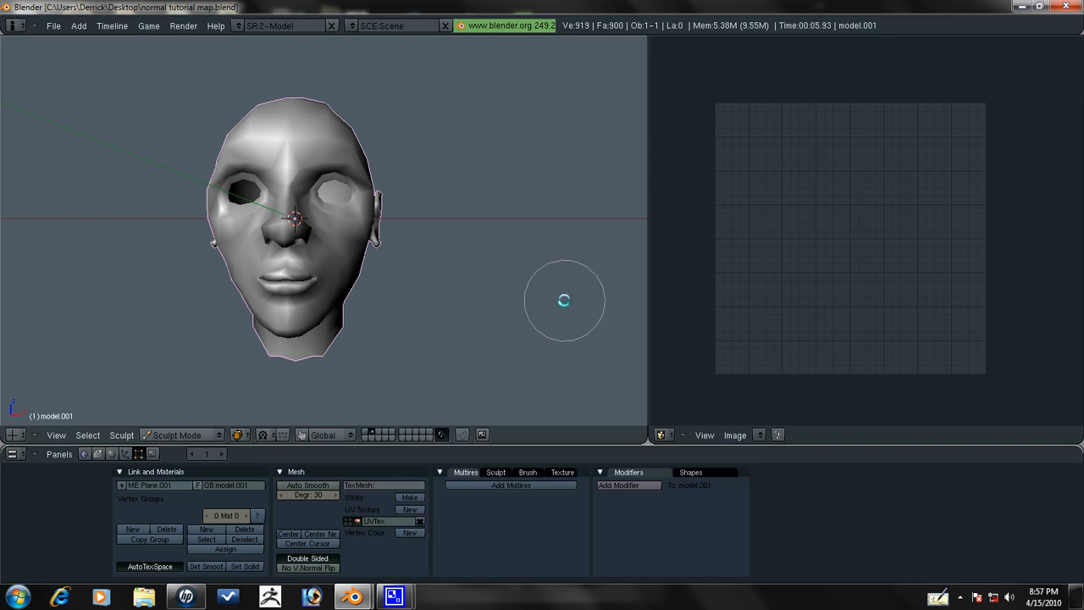
key("Tab")
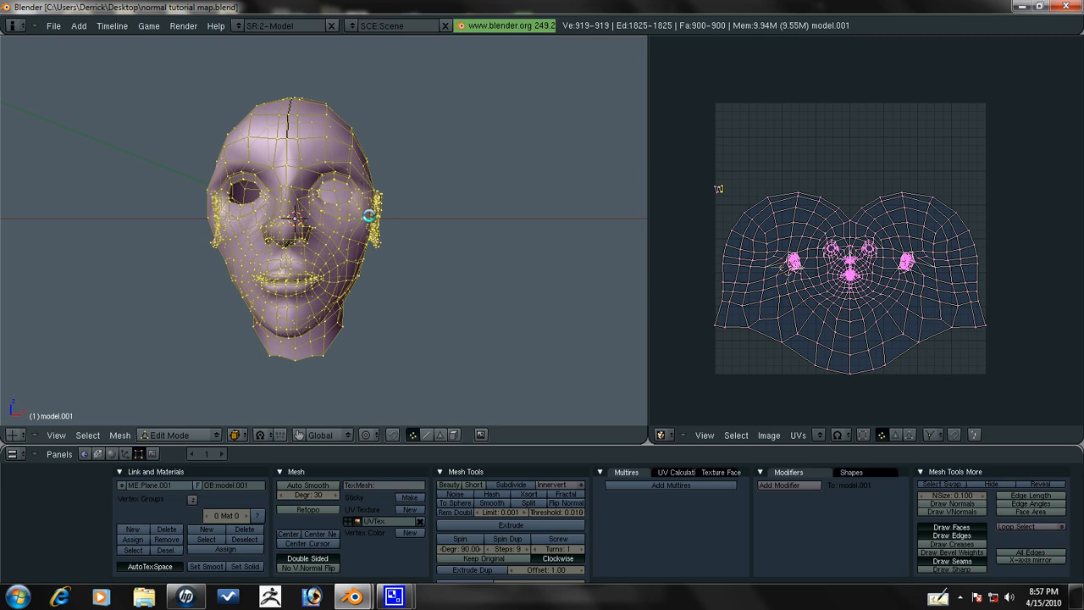
key("Tab")
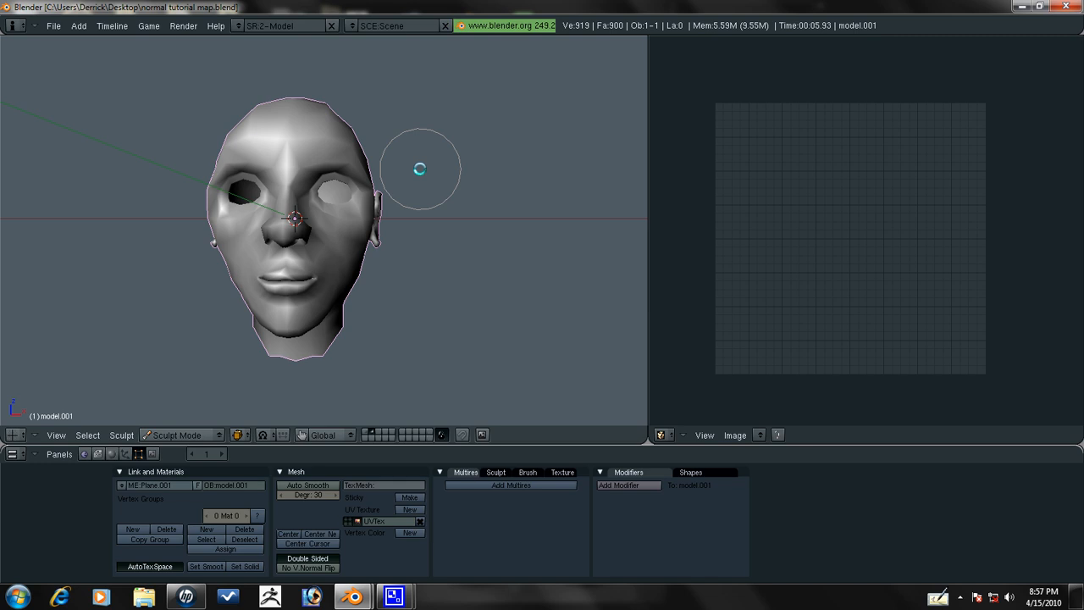
middle_click_drag(416, 169, 198, 285)
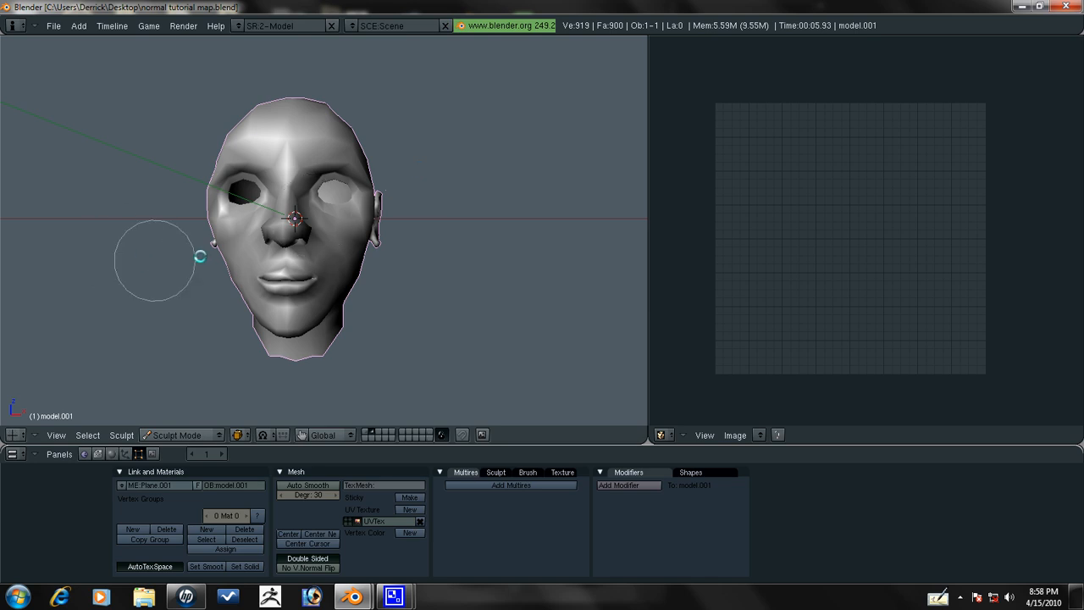
key("KP_1")
middle_click_drag(432, 260, 358, 186)
key("KP_1")
mouse_move(249, 155)
middle_mouse_down()
mouse_move(279, 254)
mouse_move(290, 126)
middle_mouse_up()
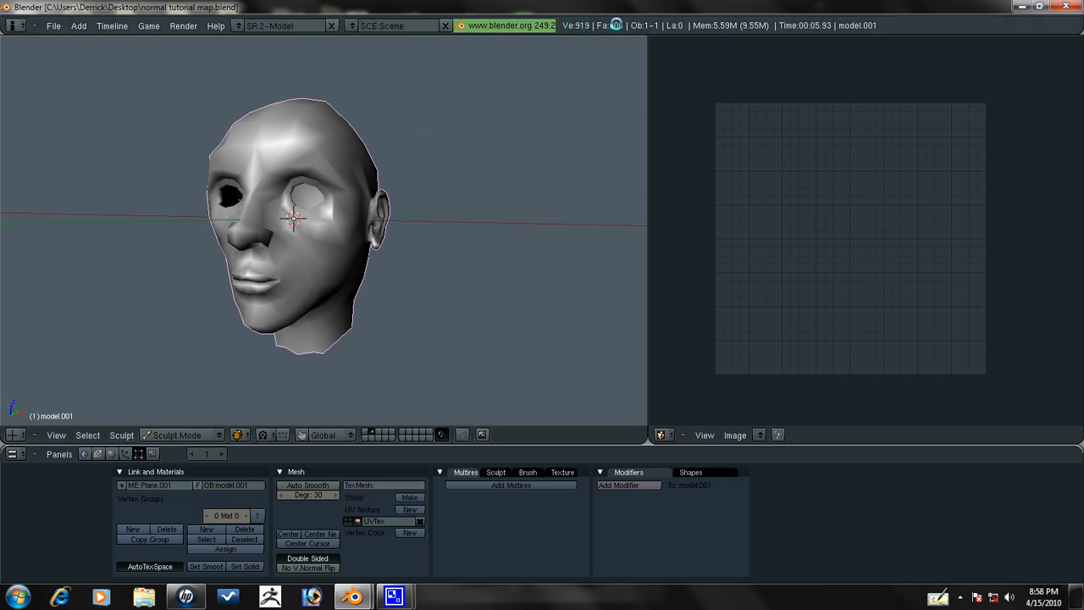
Add a Multires modifier to the copied head.
left_click(514, 486)
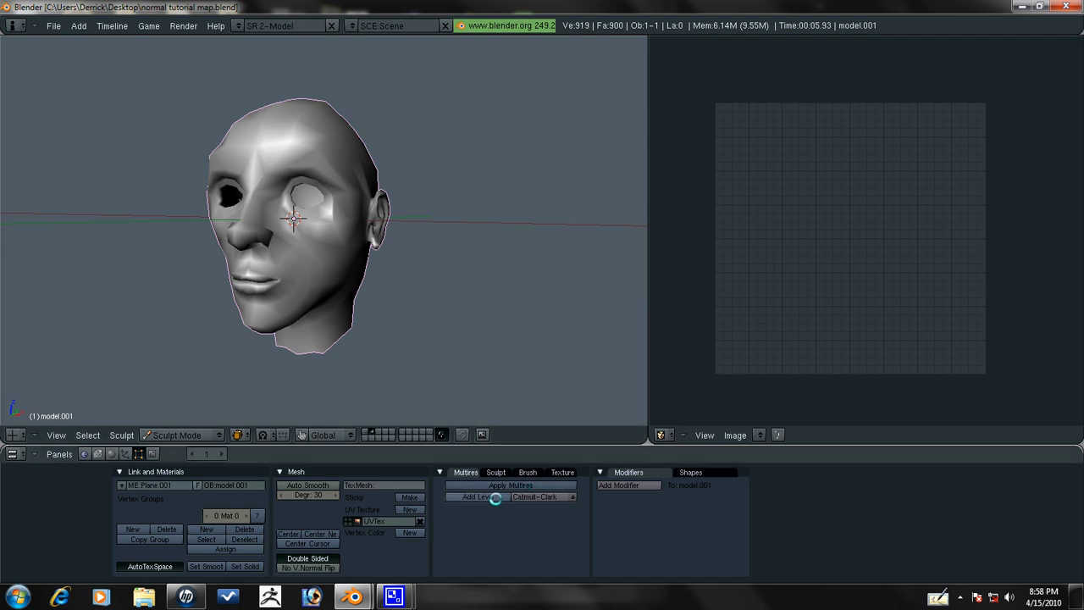
Raise the multires to level 4 and inspect the smoothed head from front, ear and side profile.
left_click(497, 499)
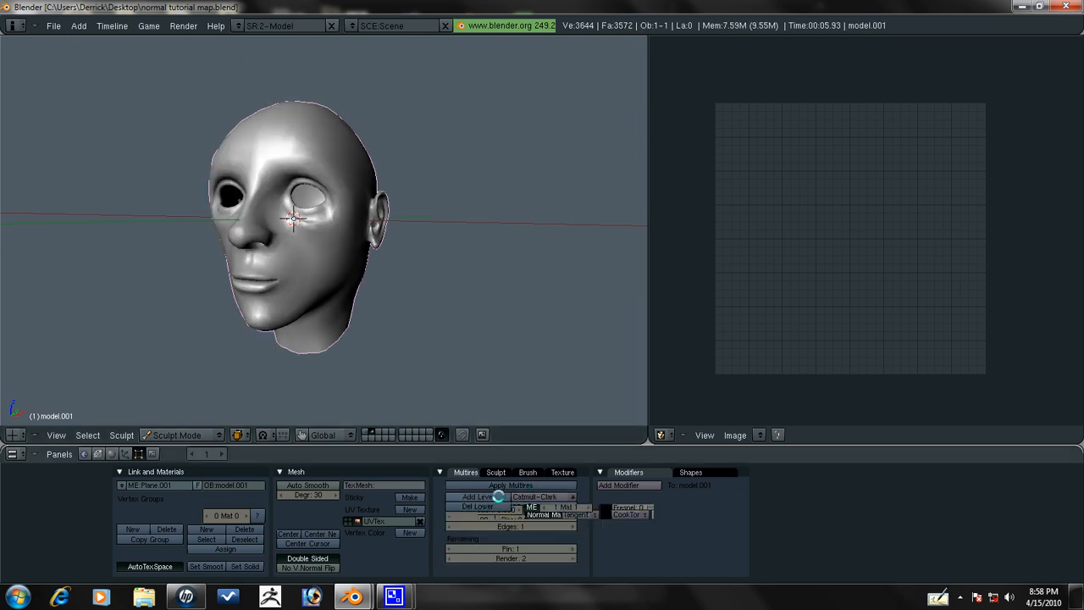
left_click(498, 498)
left_click(498, 497)
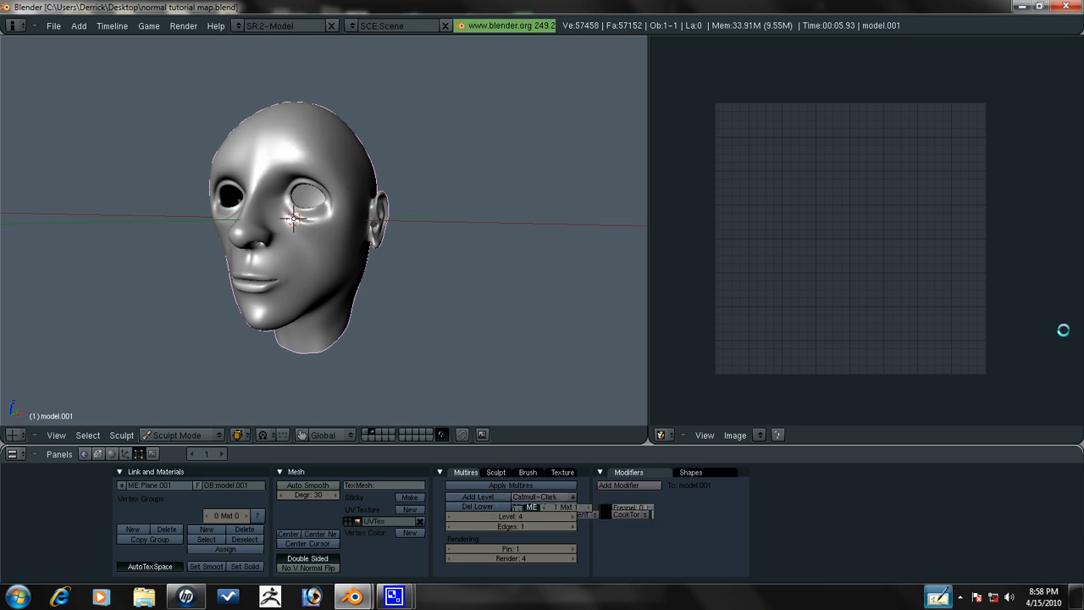
mouse_move(407, 223)
middle_mouse_down()
mouse_move(406, 234)
mouse_move(308, 201)
middle_mouse_up()
scroll(401, 241, "up", 2)
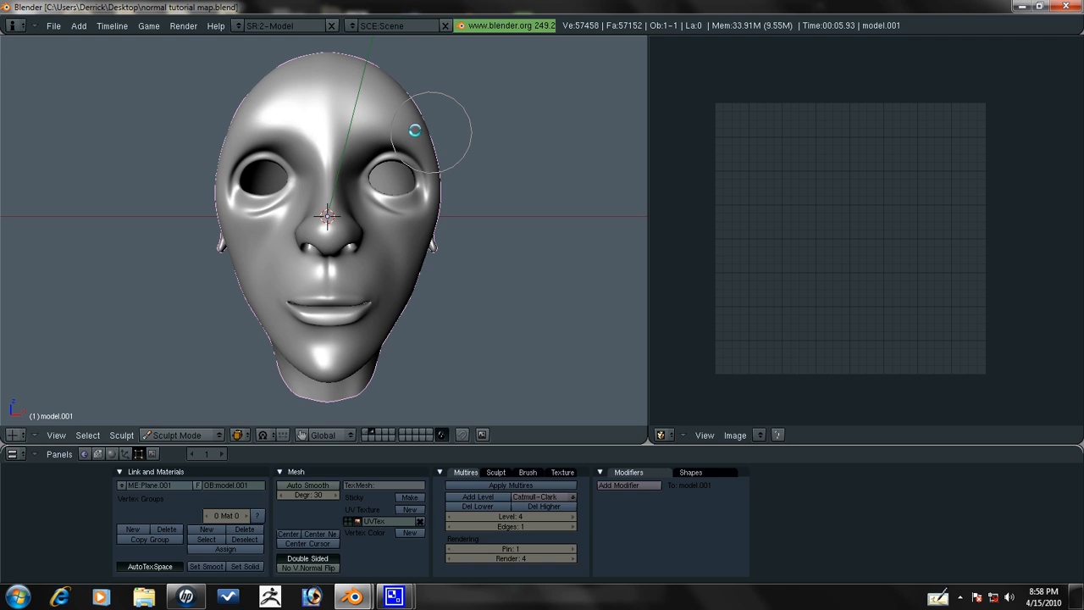
mouse_move(414, 130)
middle_mouse_down()
mouse_move(310, 141)
mouse_move(242, 90)
middle_mouse_up()
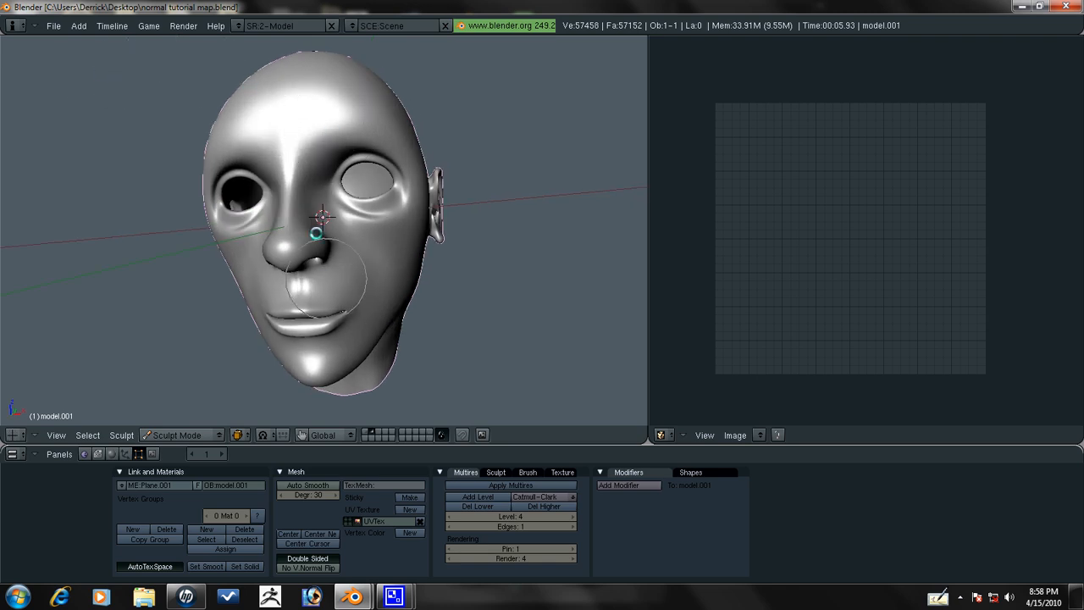
middle_click_drag(316, 233, 472, 164)
middle_click_drag(281, 195, 161, 268)
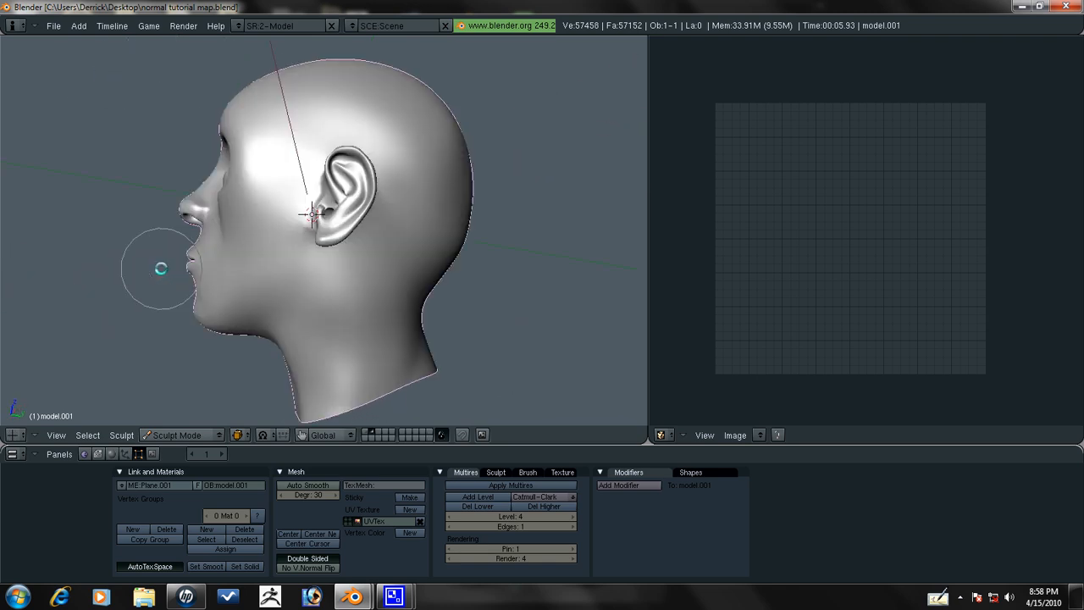
Give the head a new material with a Wood texture set to hard-edged noisy rings.
left_click(111, 453)
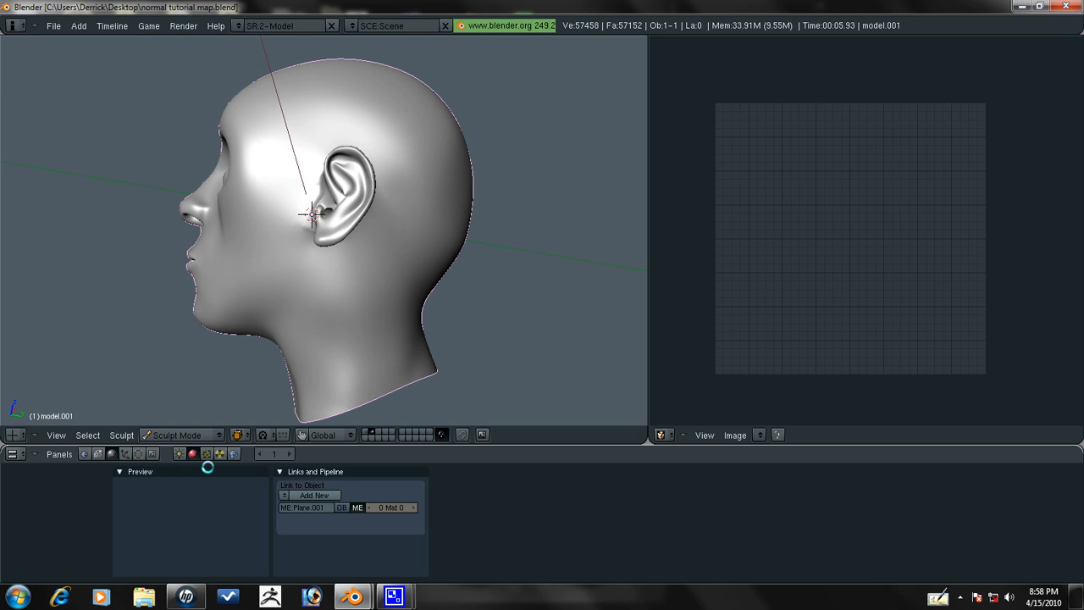
left_click(301, 493)
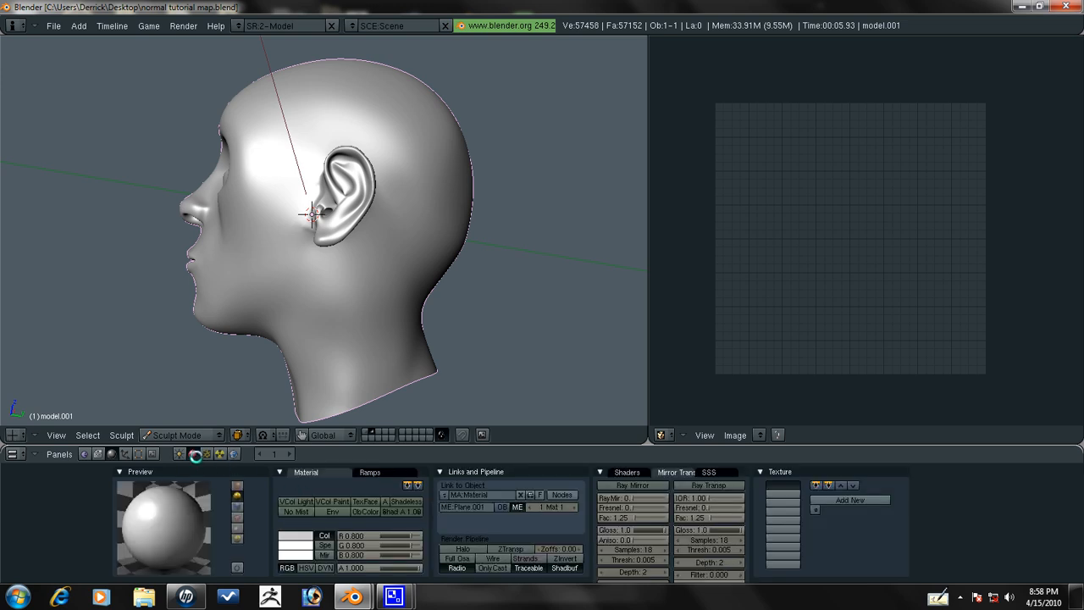
left_click(210, 455)
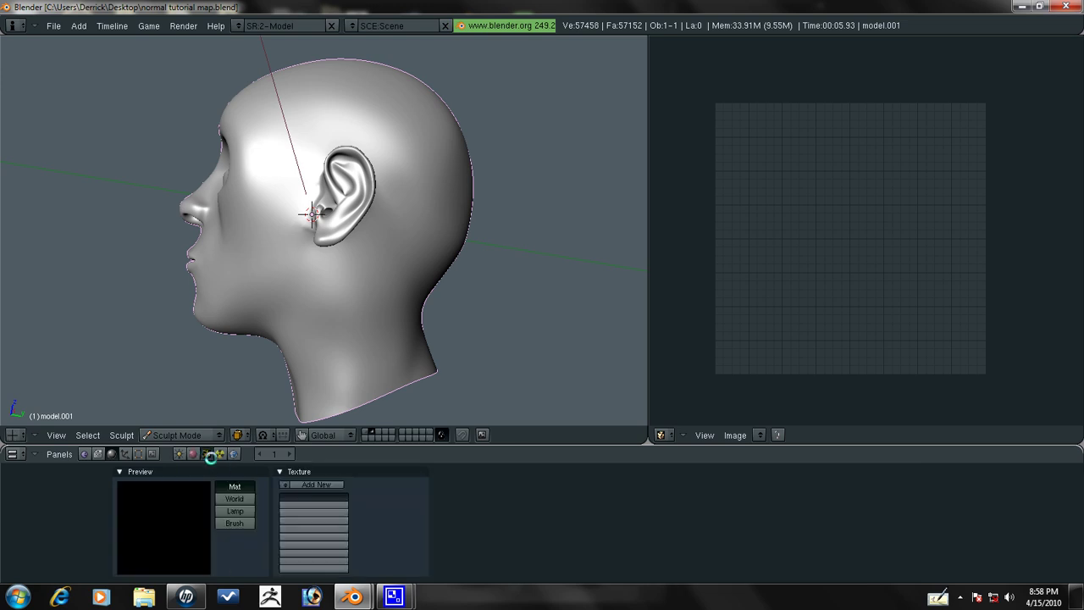
left_click(310, 484)
left_click(394, 504)
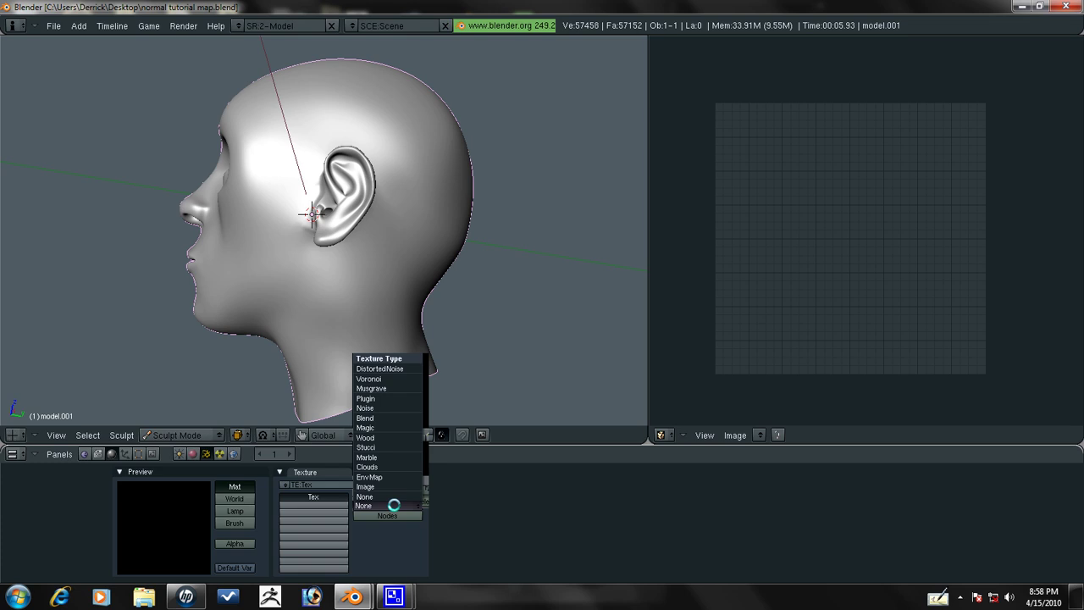
left_click(372, 437)
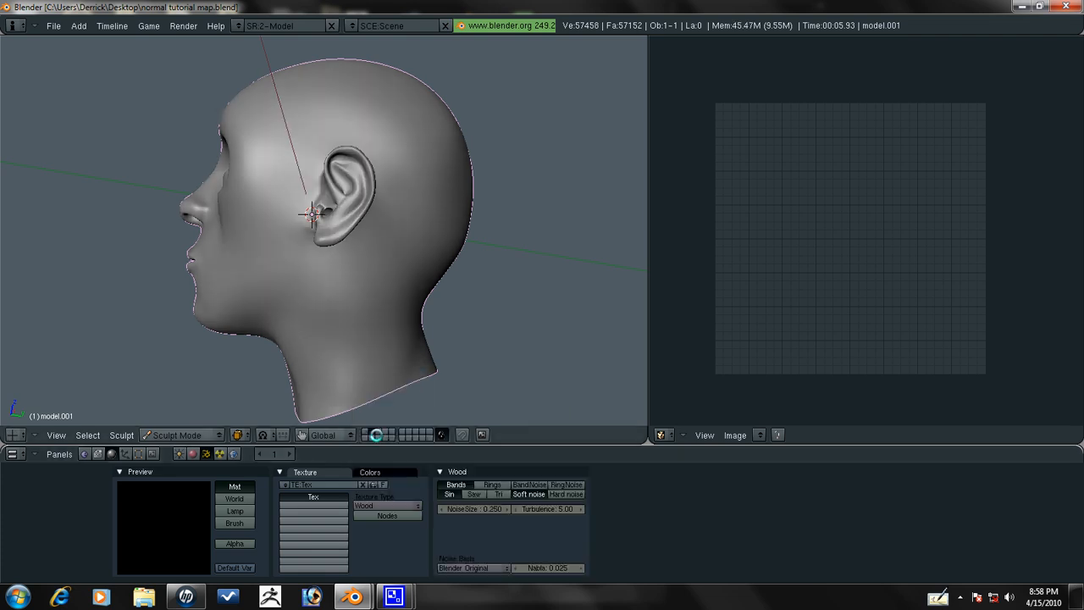
left_click(567, 484)
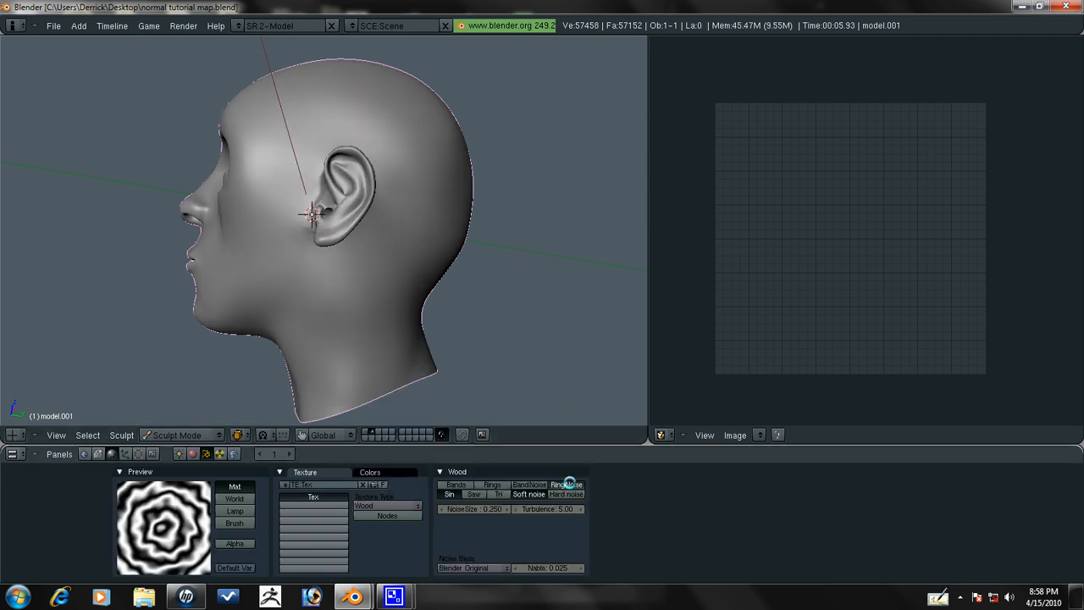
left_click(565, 493)
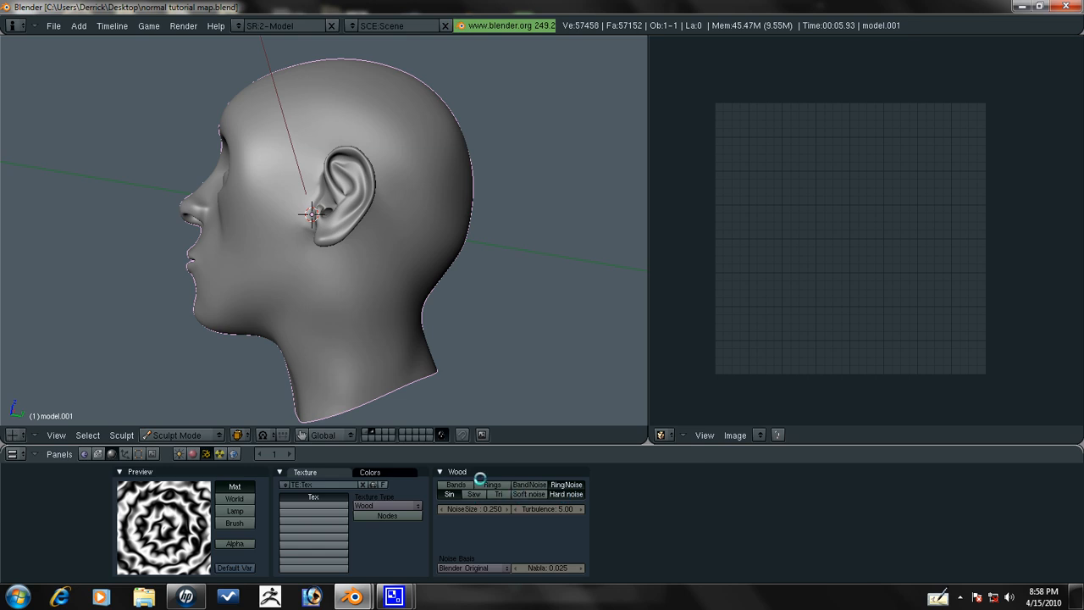
Raise the wood texture's contrast in the Colors tab and return to the Editing buttons.
key("KP_1")
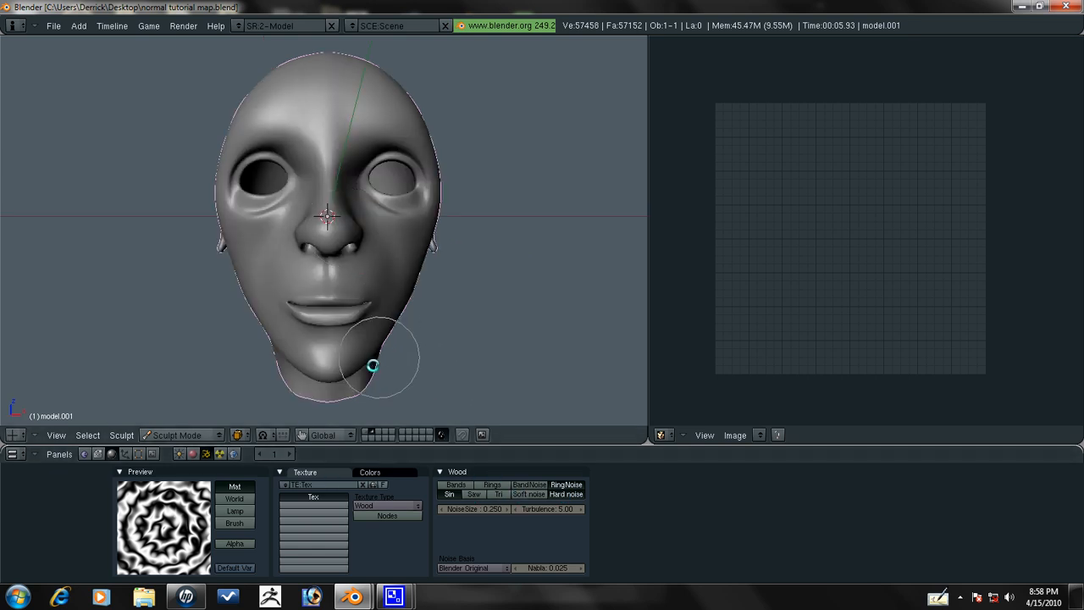
left_click(370, 472)
left_click_drag(398, 564, 411, 564)
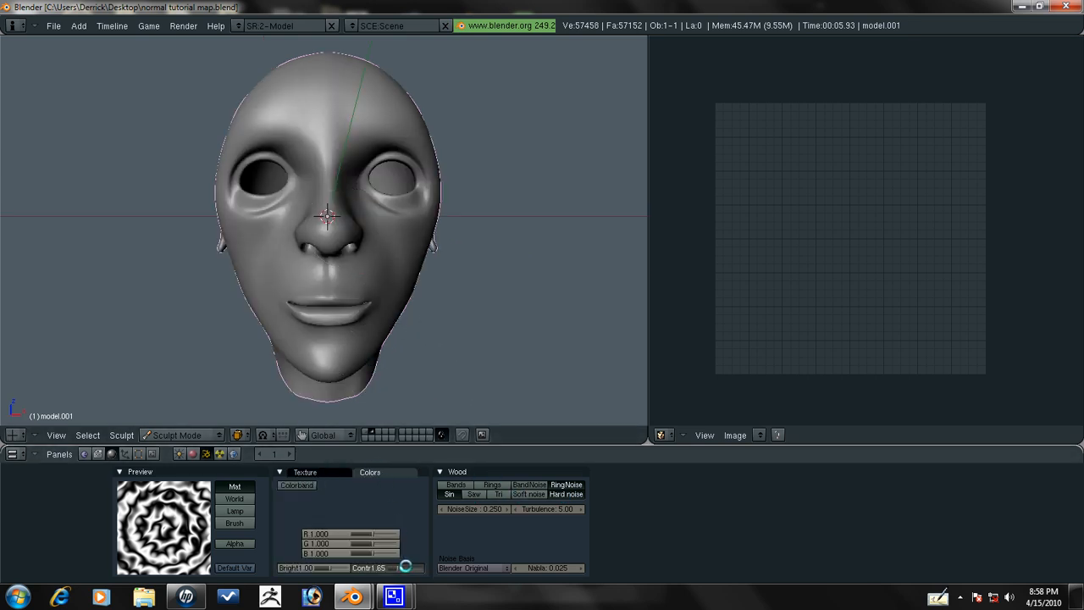
left_click(140, 453)
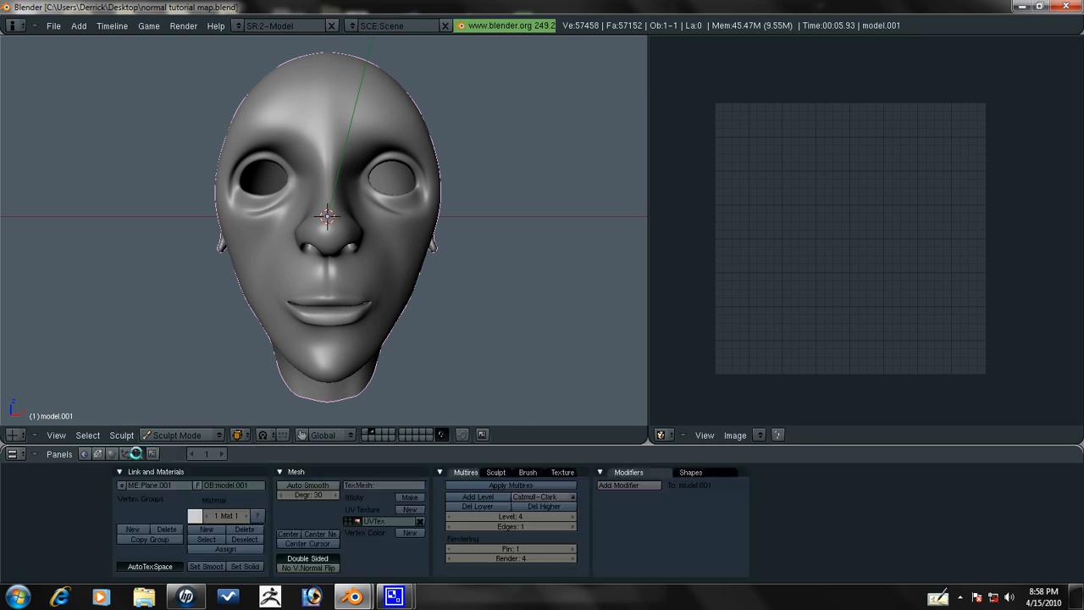
Add a new texture to an empty sculpt texture slot and switch the sculpt brush to Draw.
left_click(563, 471)
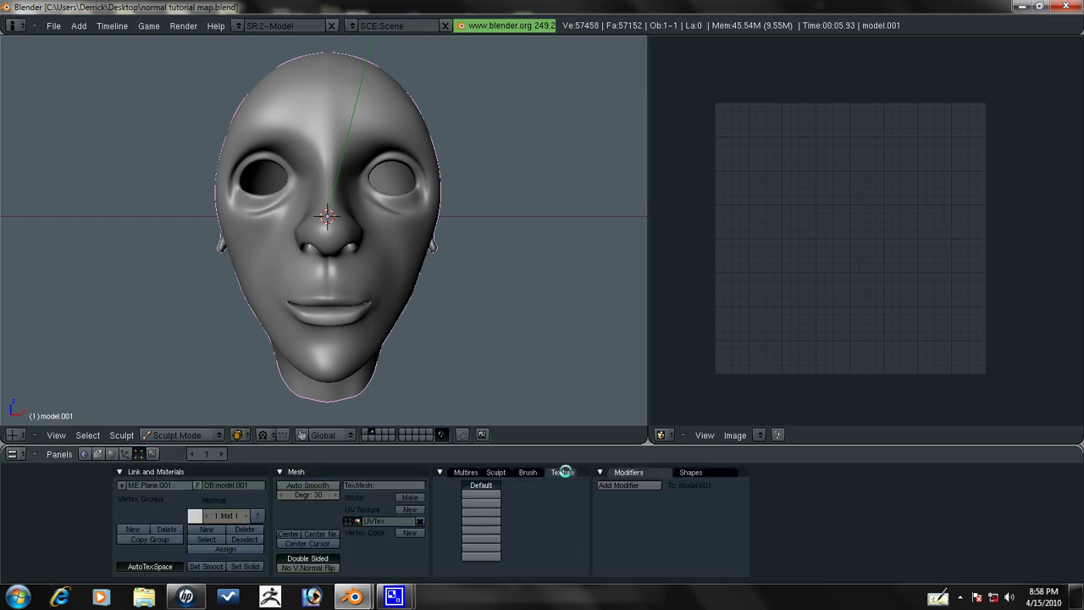
left_click(472, 493)
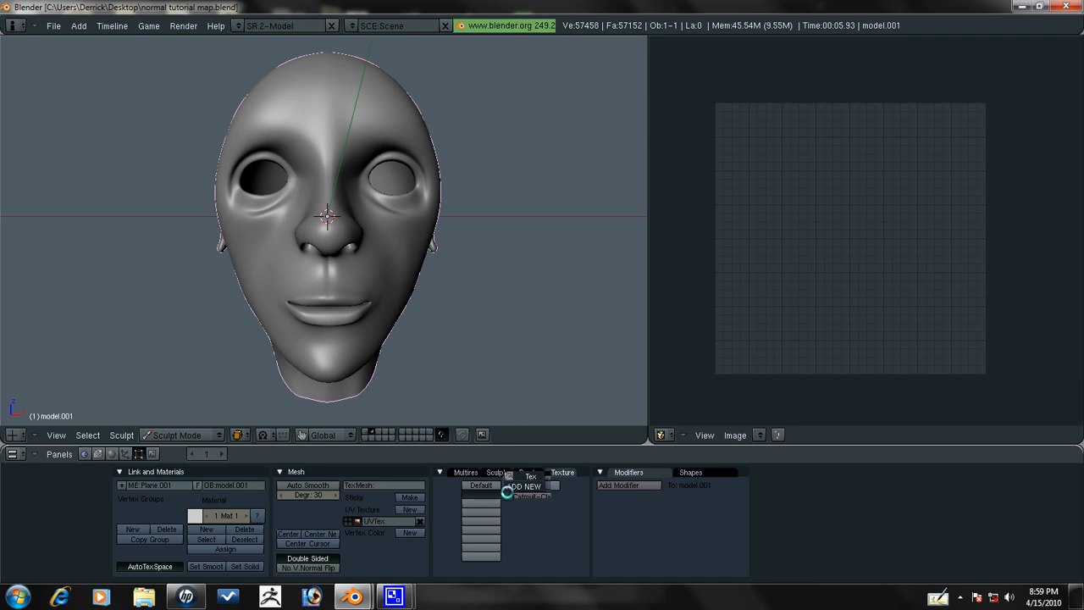
left_click(523, 485)
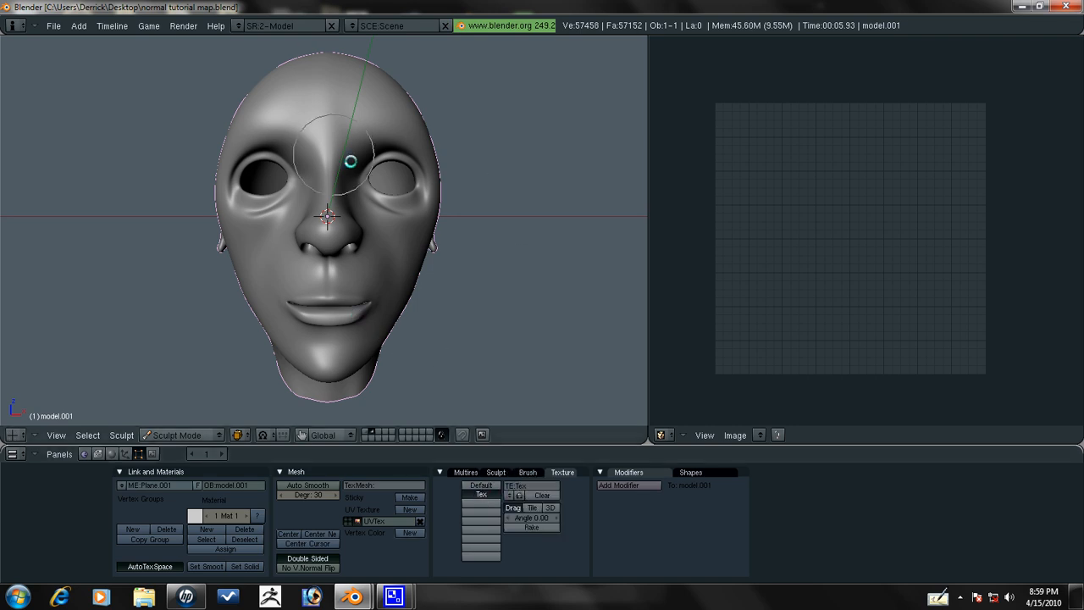
middle_click_drag(350, 160, 322, 127)
left_click(494, 472)
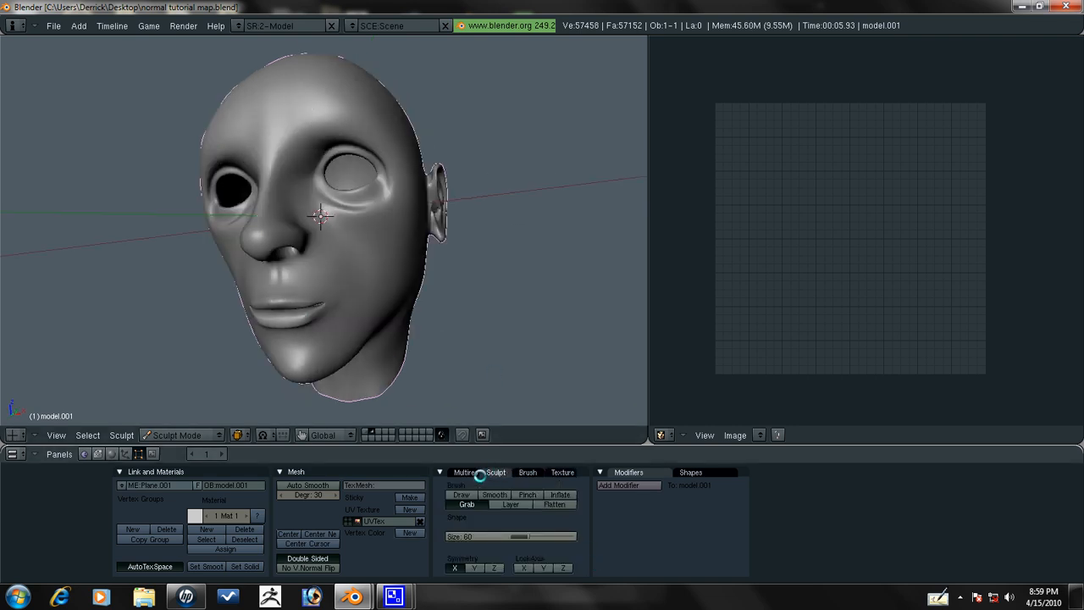
left_click(469, 494)
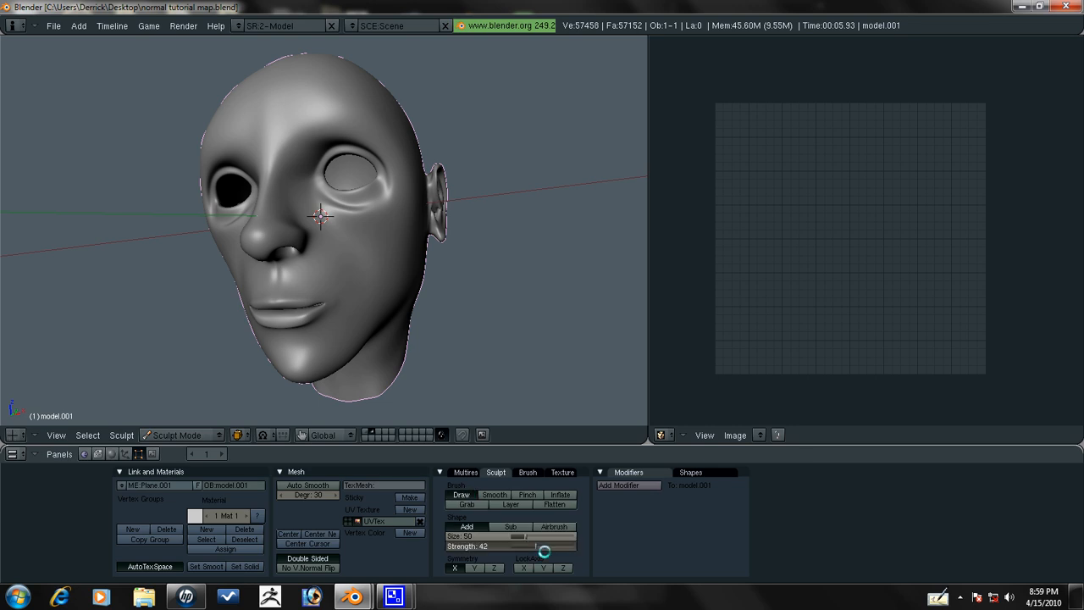
Enlarge the brush and sculpt bumpy skin detail over the cheeks, chin and sides of the head.
left_click_drag(491, 536, 541, 542)
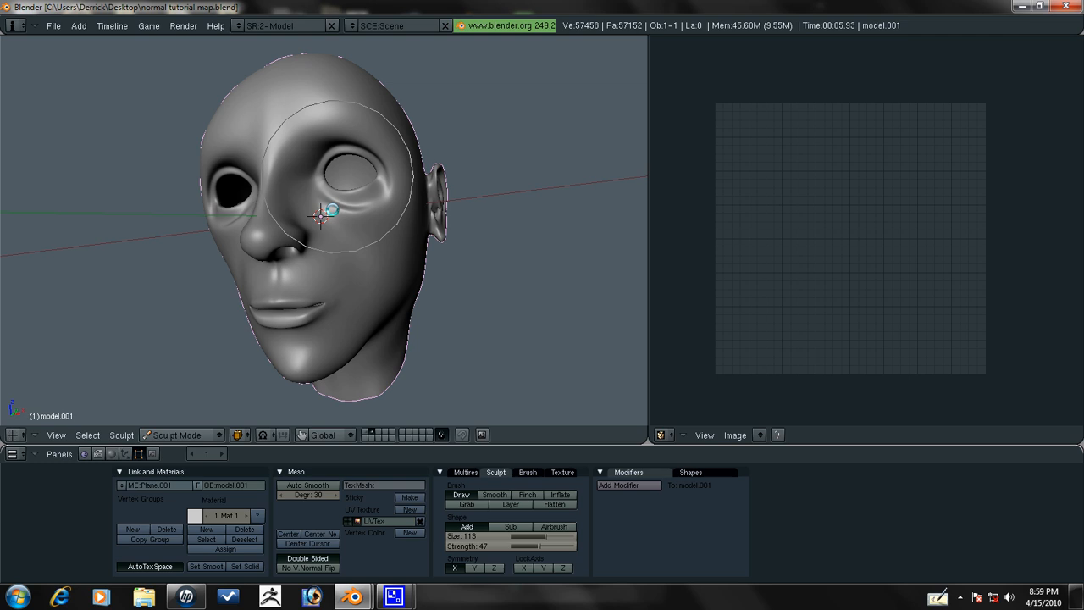
mouse_move(331, 208)
left_mouse_down()
mouse_move(345, 255)
mouse_move(344, 358)
mouse_move(259, 198)
mouse_move(291, 84)
mouse_move(541, 216)
left_mouse_up()
middle_click_drag(541, 215, 364, 174)
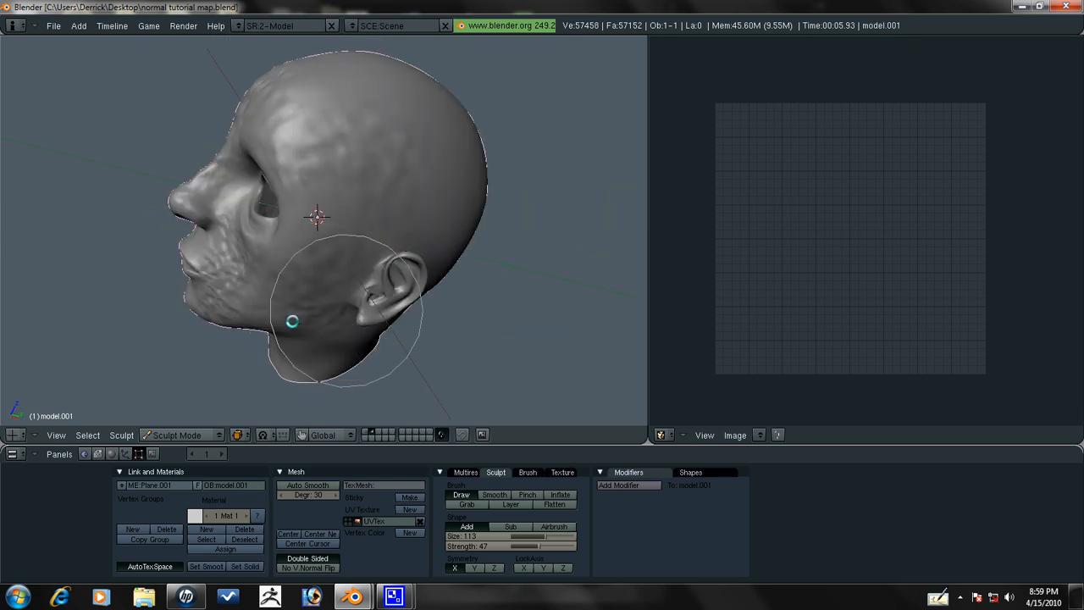
middle_click_drag(308, 290, 300, 229)
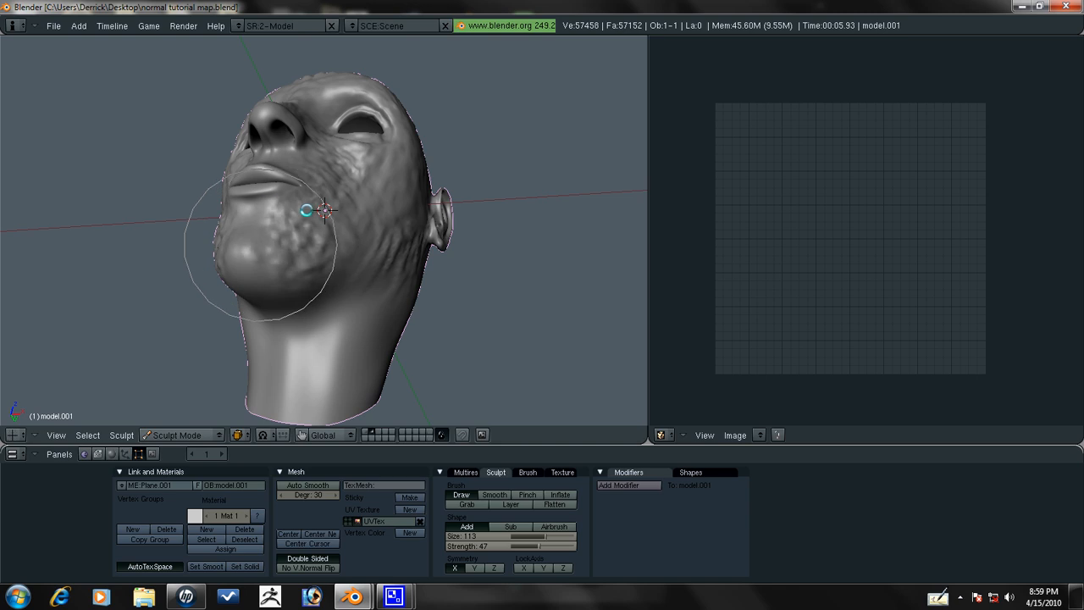
middle_click_drag(280, 392, 288, 254)
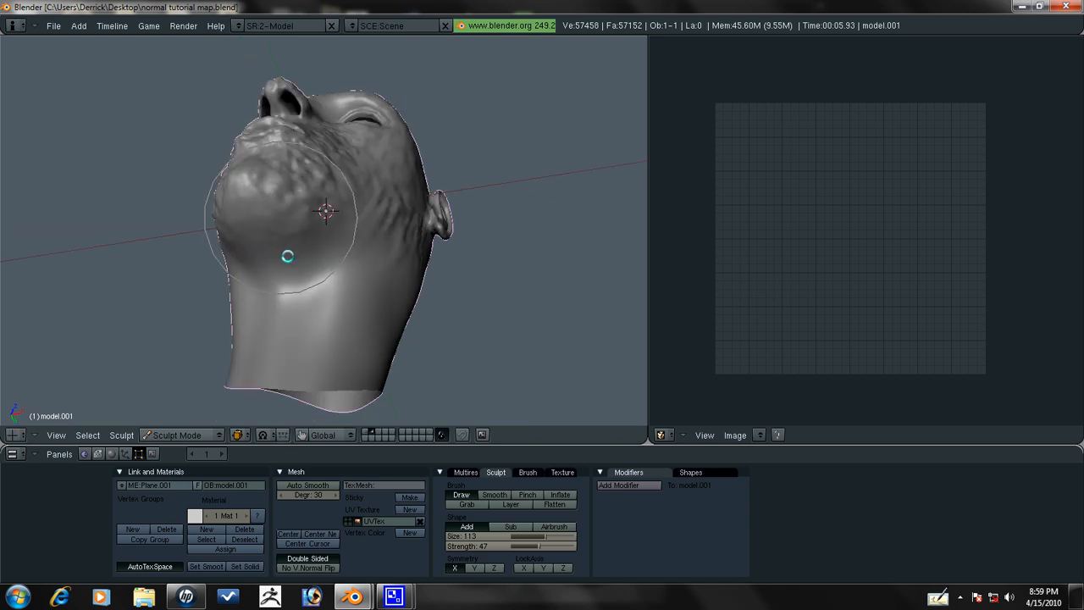
middle_click_drag(399, 344, 322, 186)
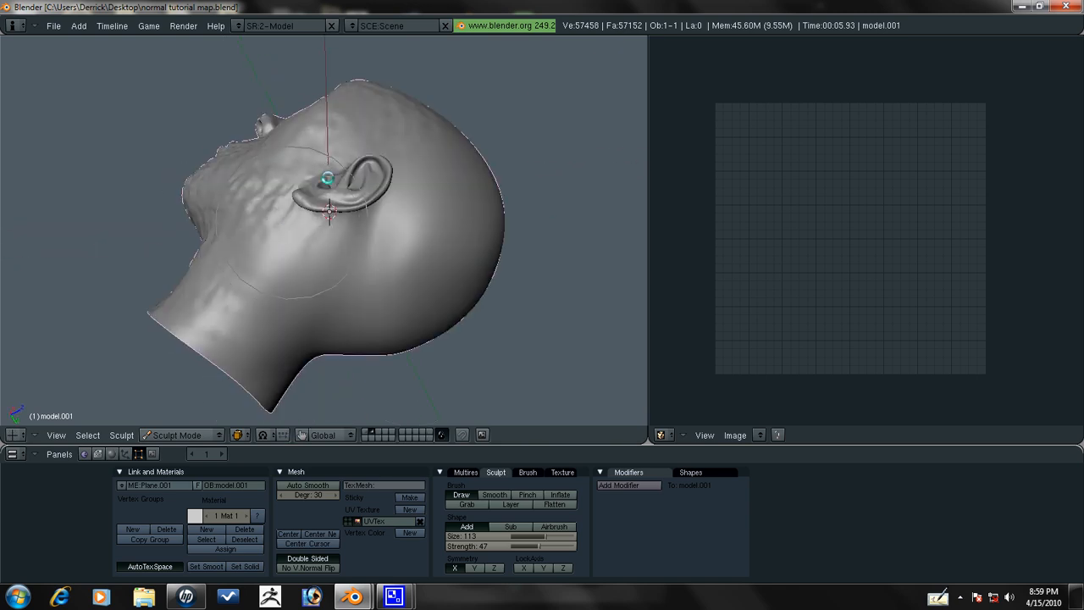
mouse_move(440, 249)
middle_mouse_down()
mouse_move(317, 327)
mouse_move(425, 164)
mouse_move(331, 317)
middle_mouse_up()
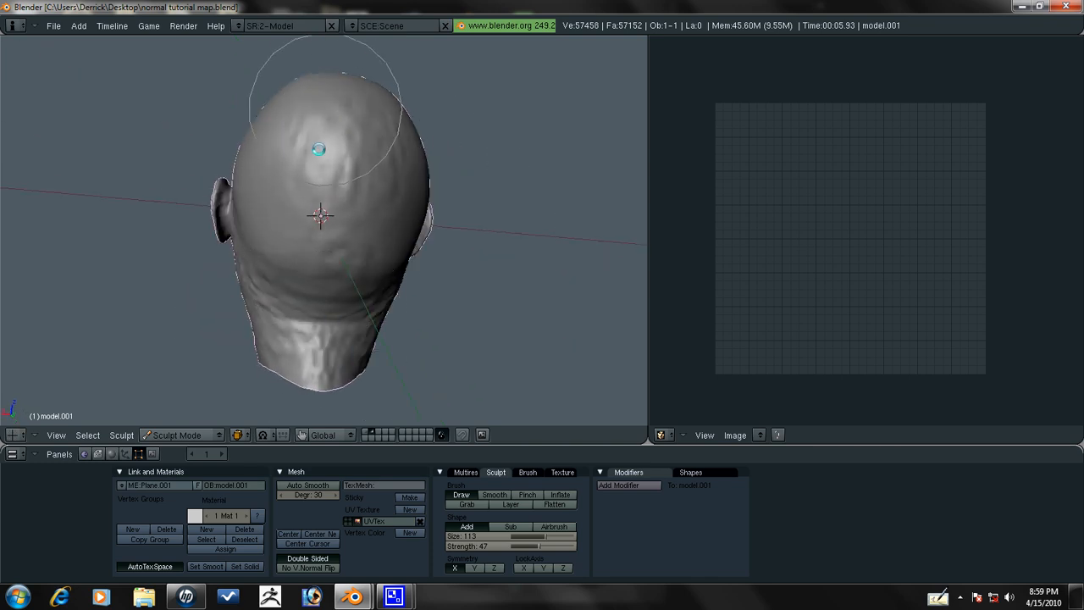
Continue the bumpy detail around the back, top and profiles of the head.
mouse_move(248, 204)
middle_mouse_down()
mouse_move(368, 300)
mouse_move(426, 223)
middle_mouse_up()
middle_click_drag(387, 157, 404, 243)
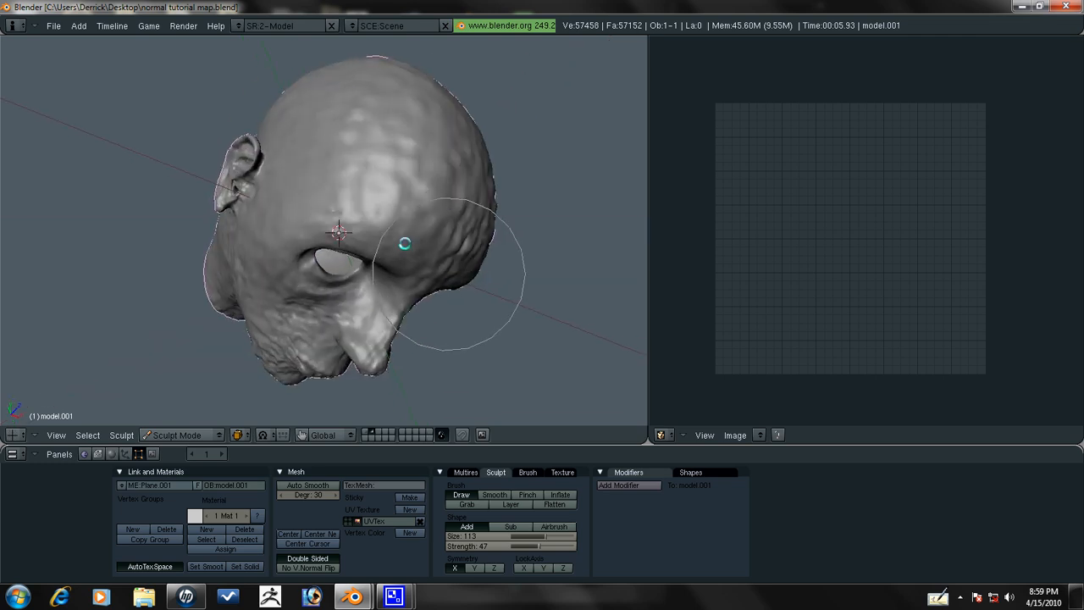
mouse_move(218, 225)
middle_mouse_down()
mouse_move(382, 237)
mouse_move(358, 307)
middle_mouse_up()
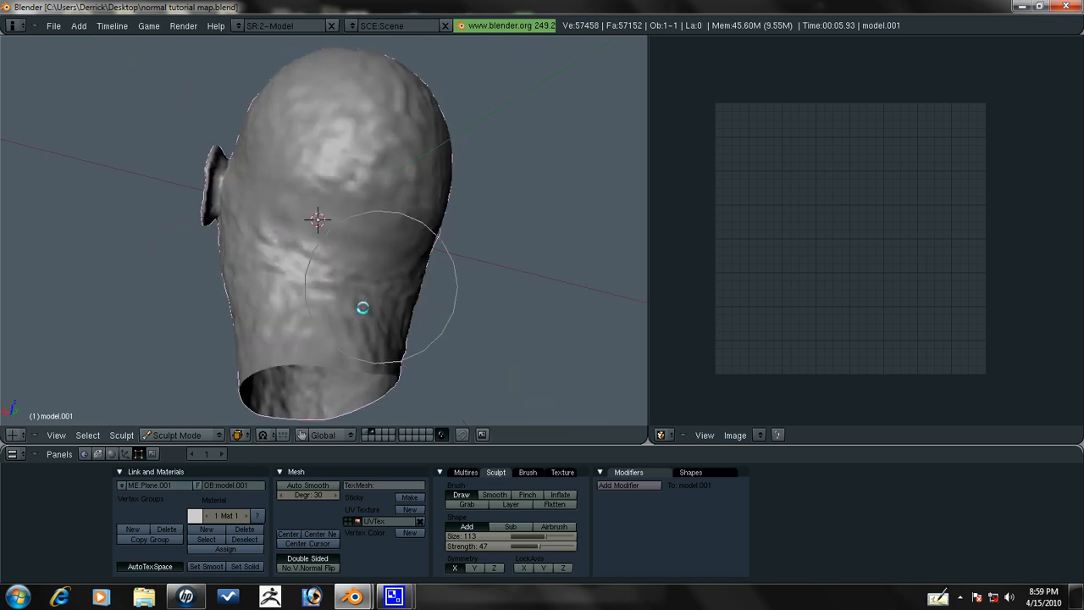
middle_click_drag(249, 298, 411, 307)
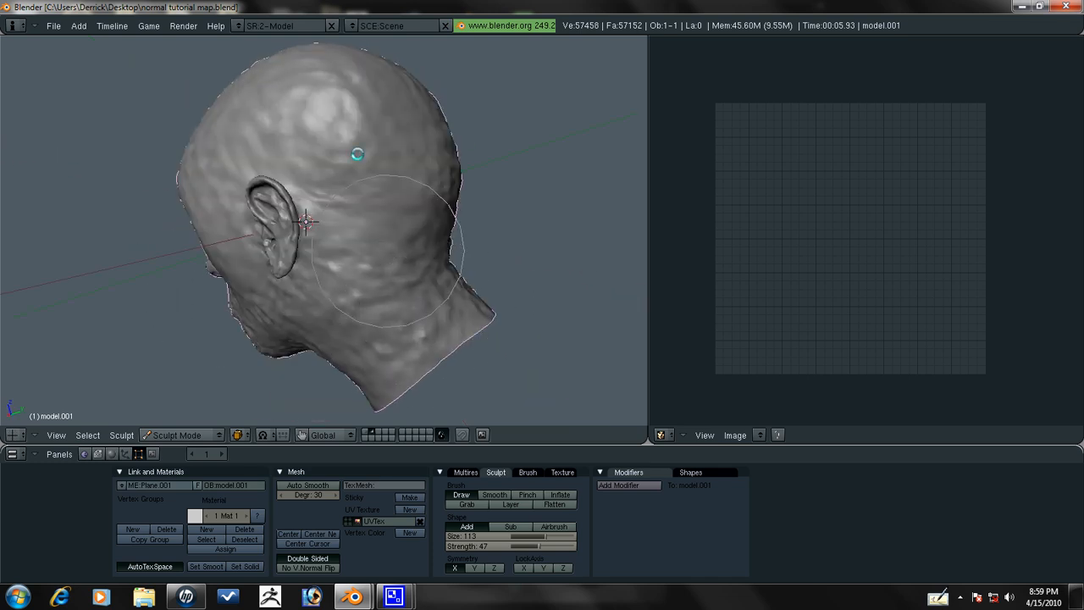
mouse_move(355, 155)
middle_mouse_down()
mouse_move(480, 212)
mouse_move(414, 131)
middle_mouse_up()
middle_click_drag(448, 178, 604, 390)
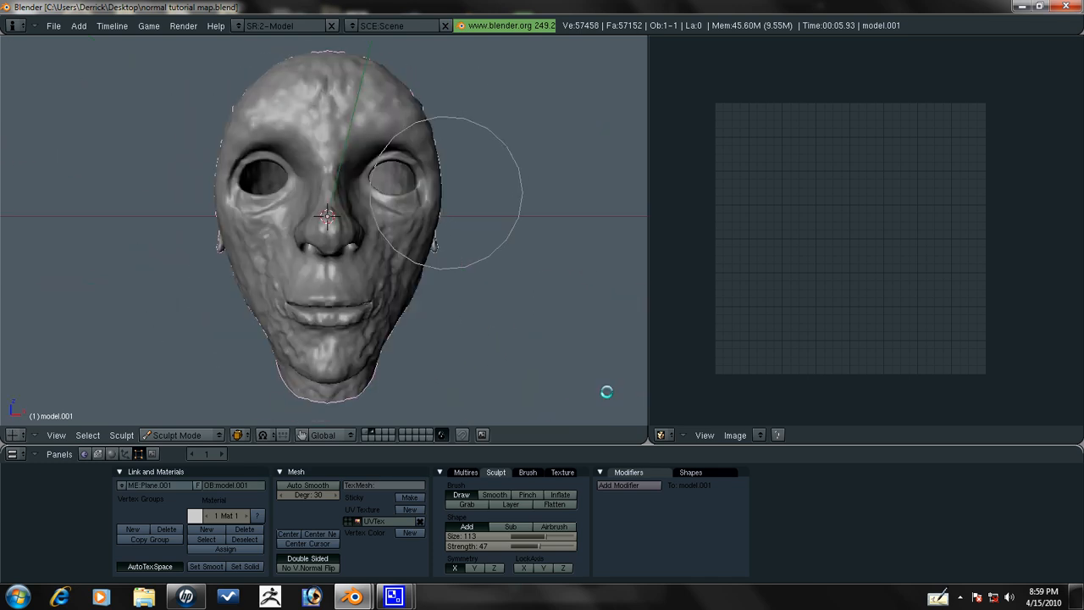
mouse_move(422, 192)
middle_mouse_down()
mouse_move(394, 213)
mouse_move(399, 296)
middle_mouse_up()
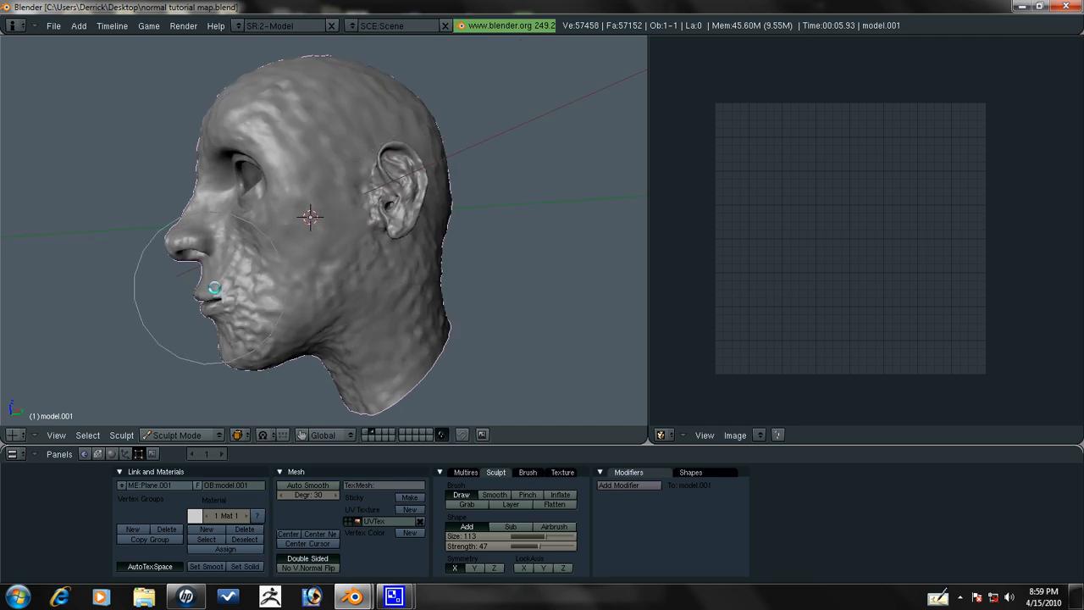
Return to Object Mode and apply the multires so the sculpted detail becomes permanent.
left_click(181, 434)
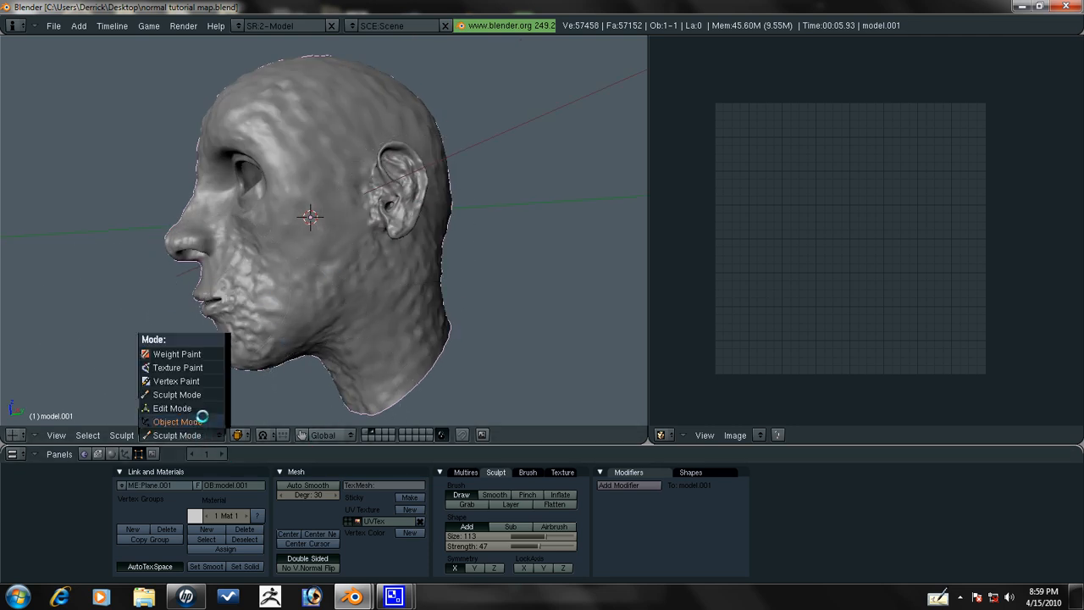
left_click(201, 413)
middle_click_drag(269, 339, 390, 398)
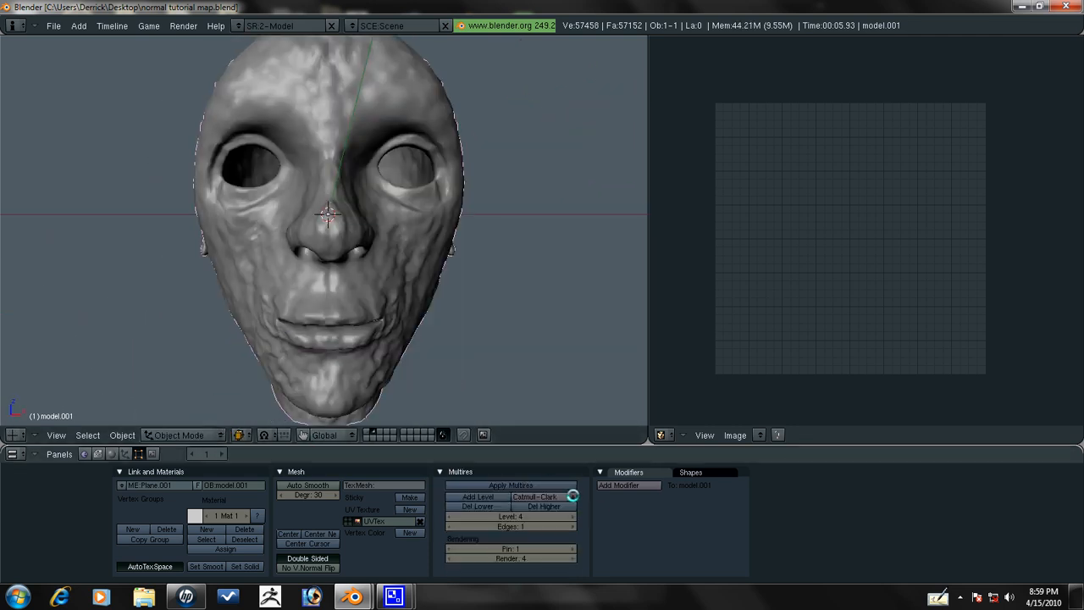
left_click(554, 485)
scroll(442, 245, "down", 2)
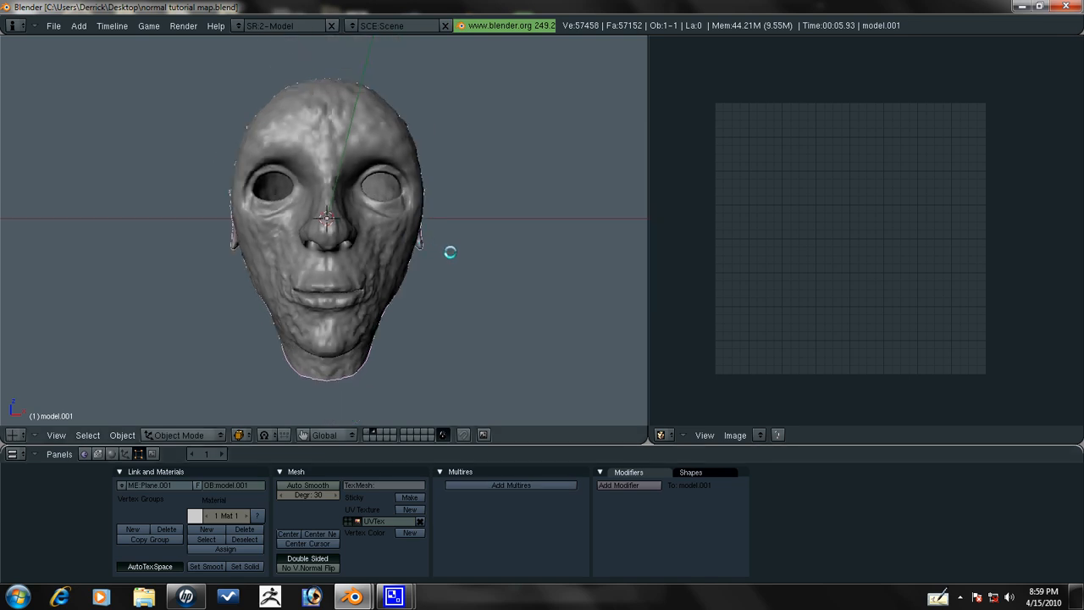
Select all head vertices in Edit Mode and create a new 1024×1024 image in the UV editor.
key("Tab")
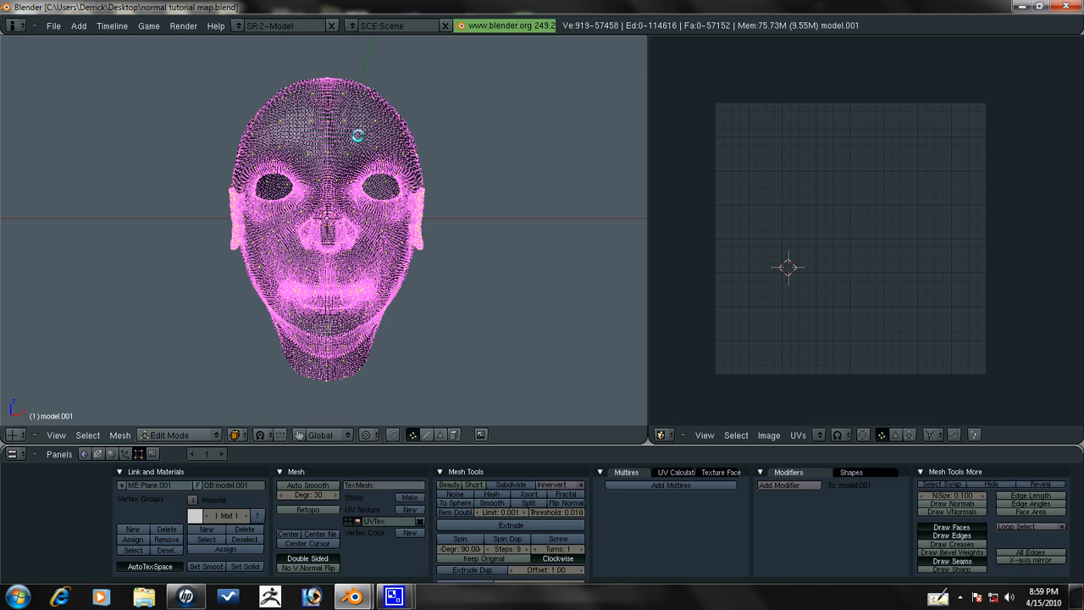
key("a")
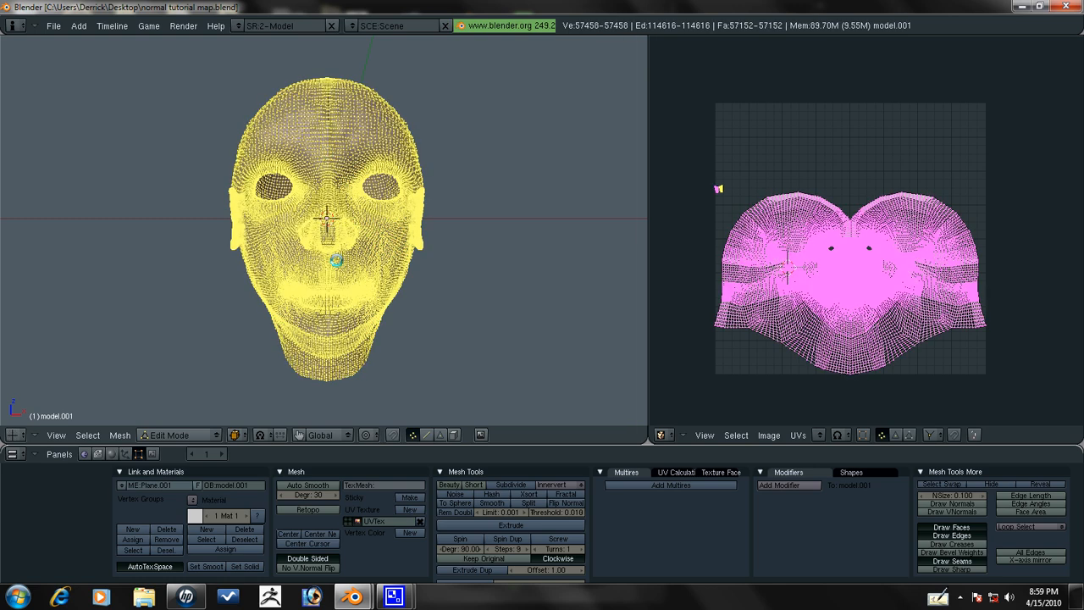
left_click(768, 434)
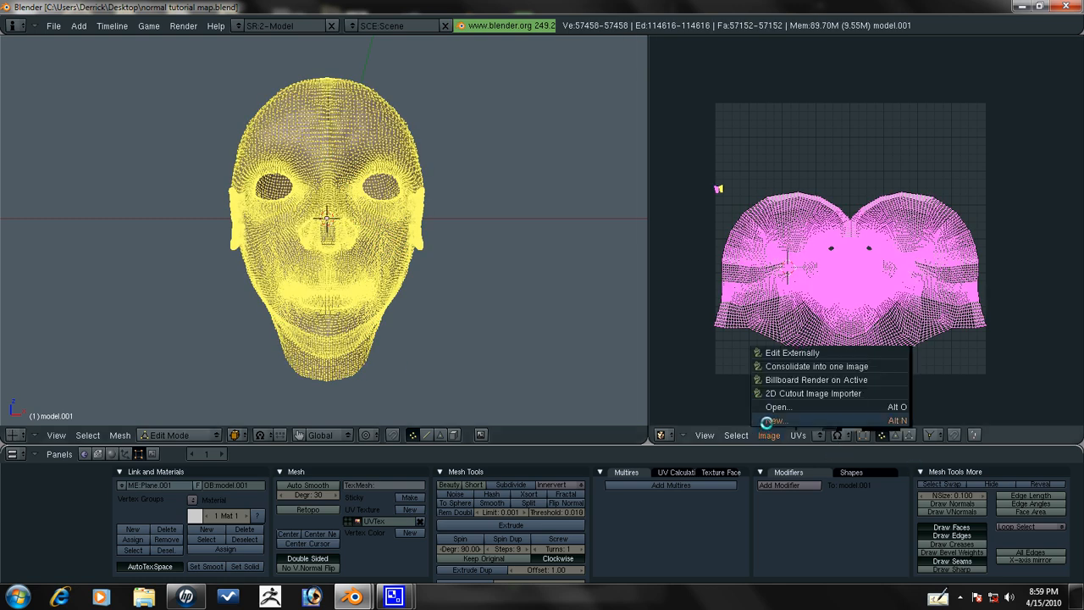
left_click(766, 421)
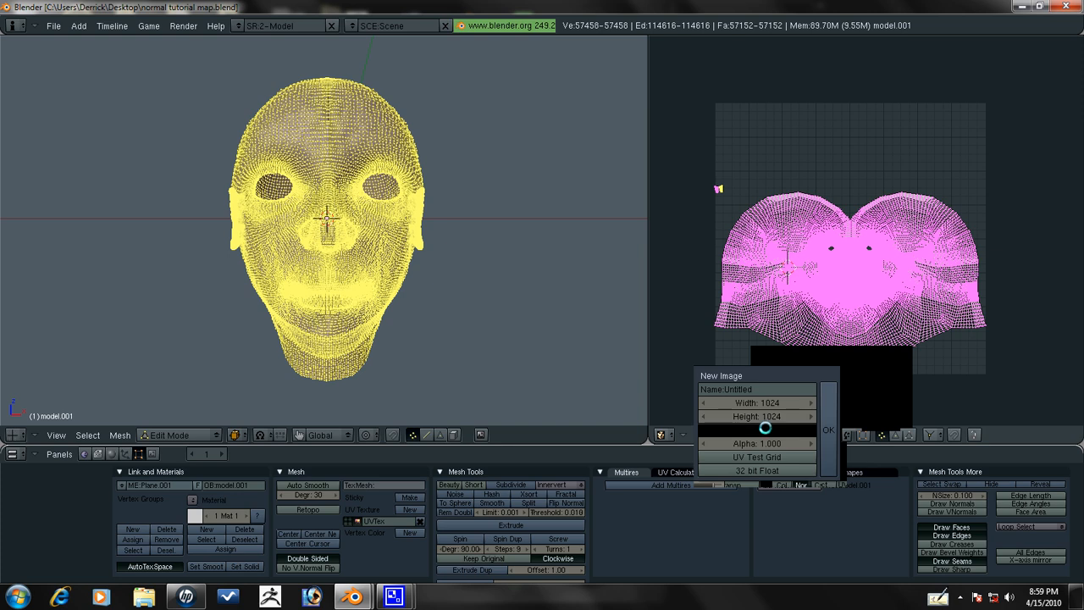
left_click(826, 414)
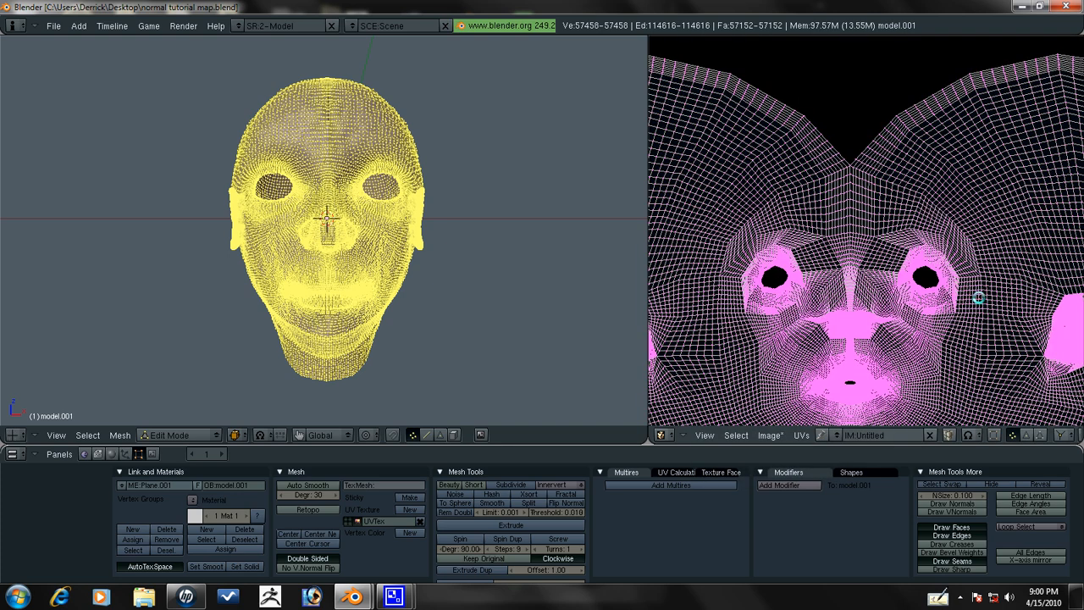
scroll(921, 223, "down", 2)
scroll(905, 236, "down", 3)
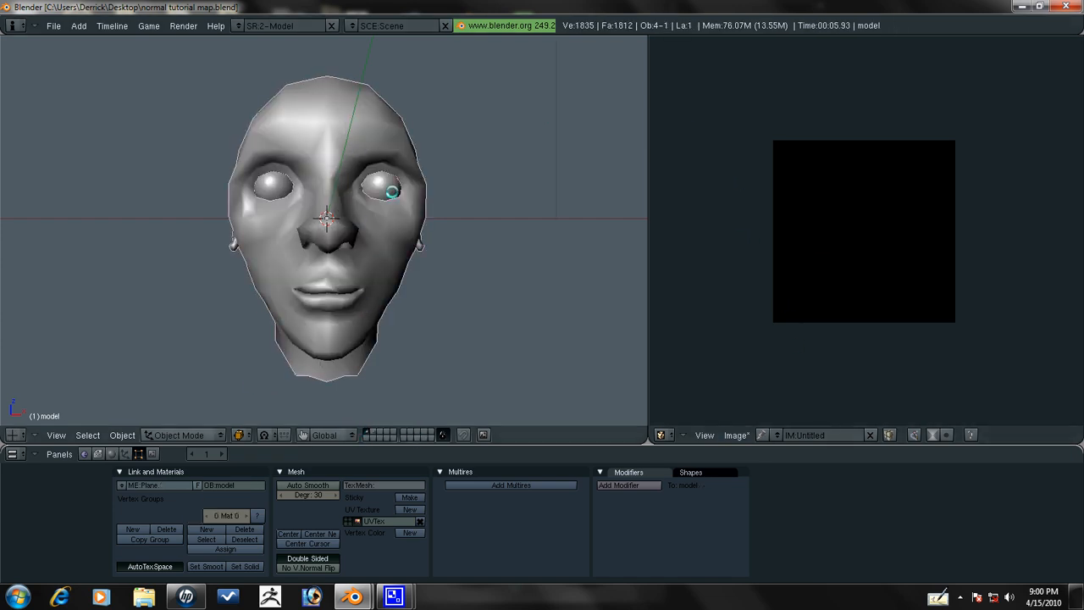
scroll(710, 327, "up", 5)
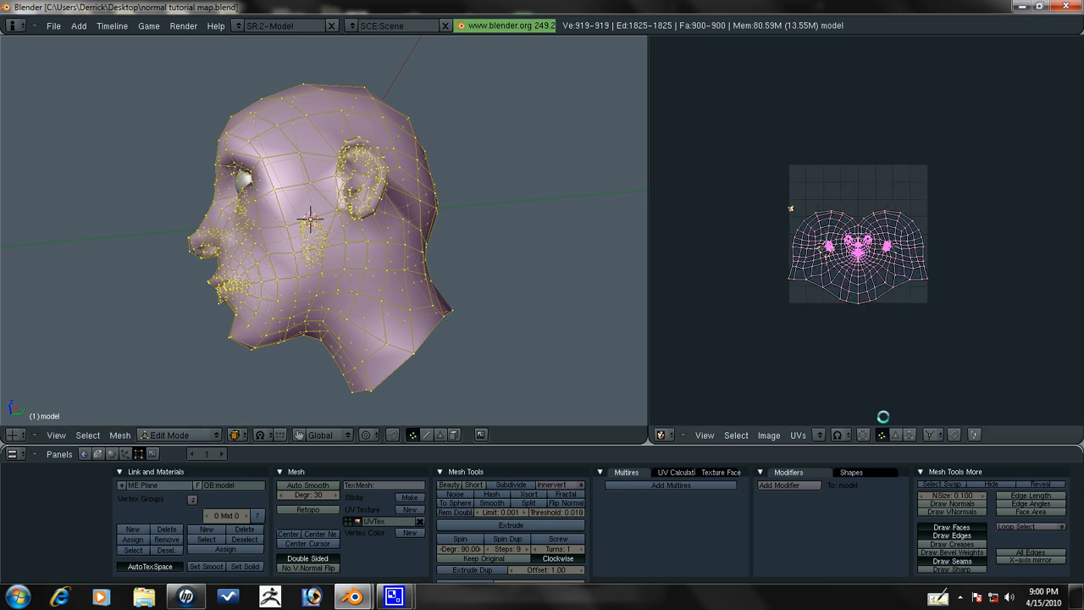
Display the new Untitled image under the low-poly head's UV layout.
left_click(821, 435)
left_click(826, 406)
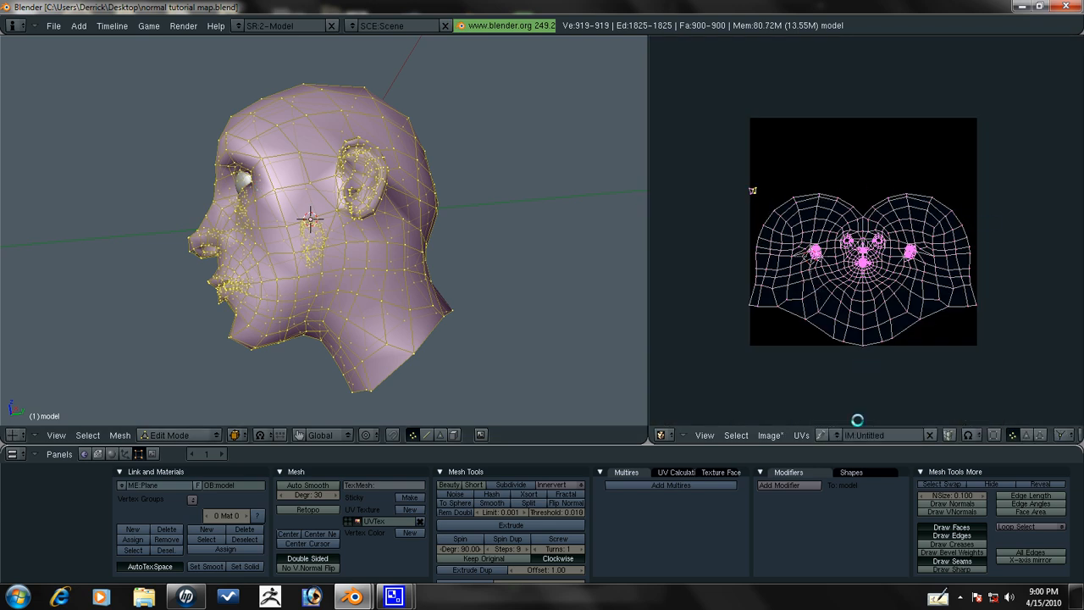
Move the sculpted head to the visible layer and view both overlapping heads from the front.
key("Tab")
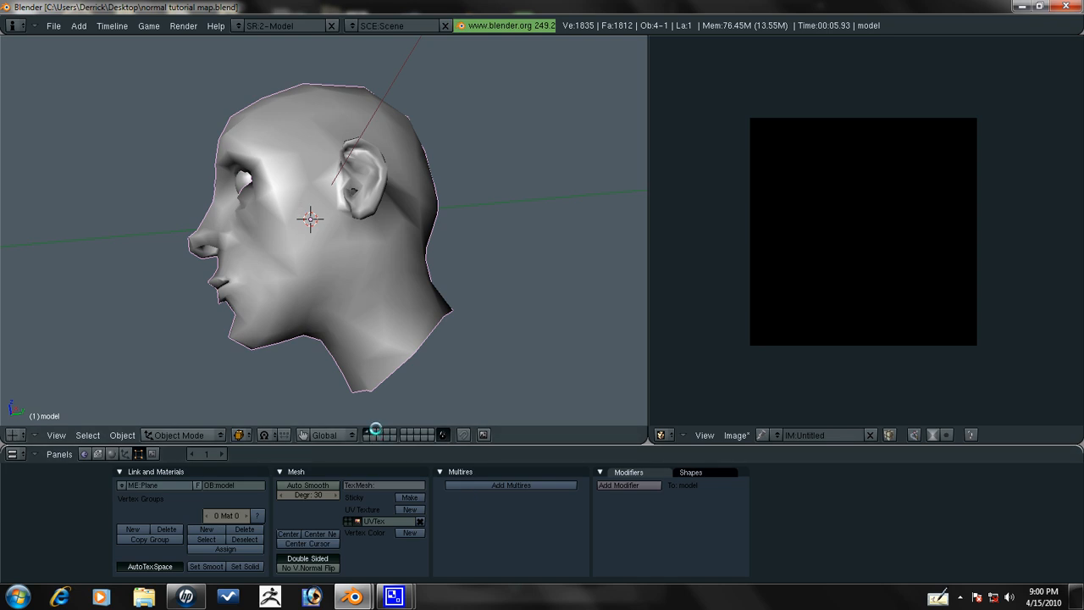
key("x")
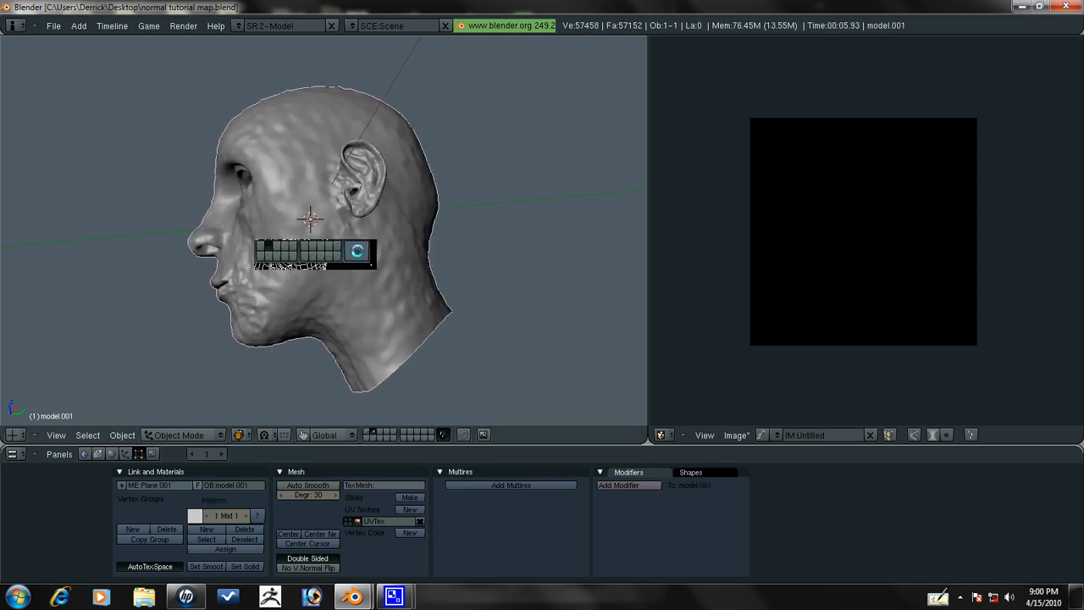
left_click(356, 250)
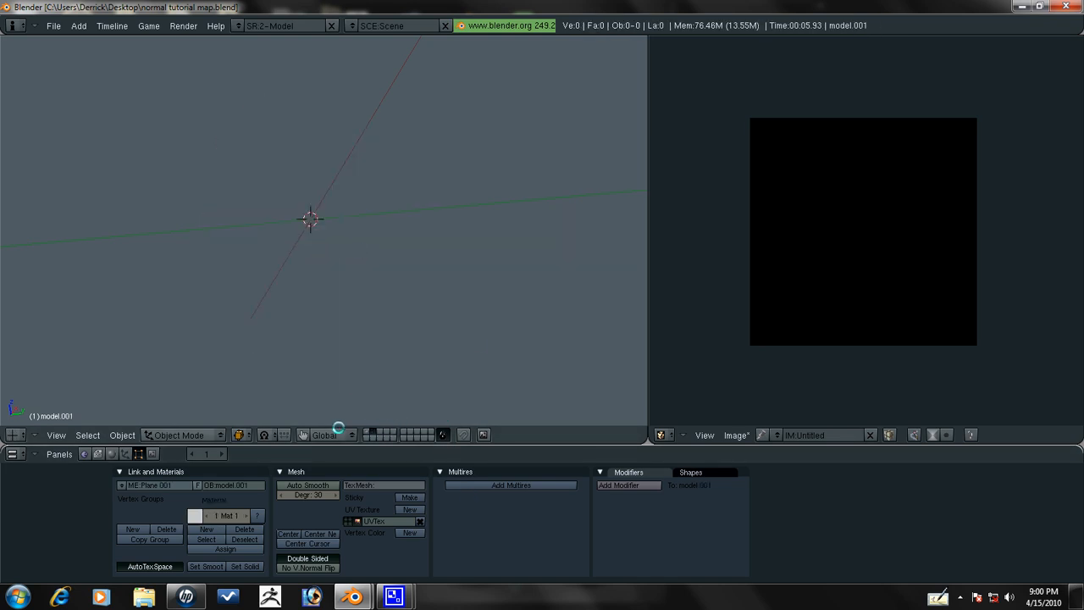
left_click(366, 431)
key("KP_7")
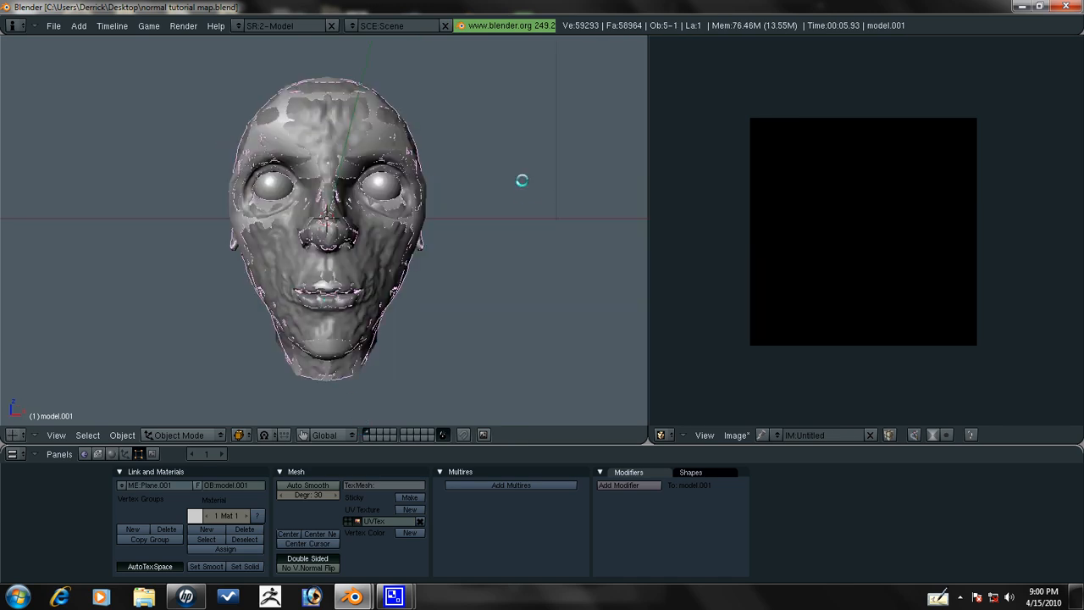
Select model, then add model.001 to the selection as the active object.
right_click(271, 229)
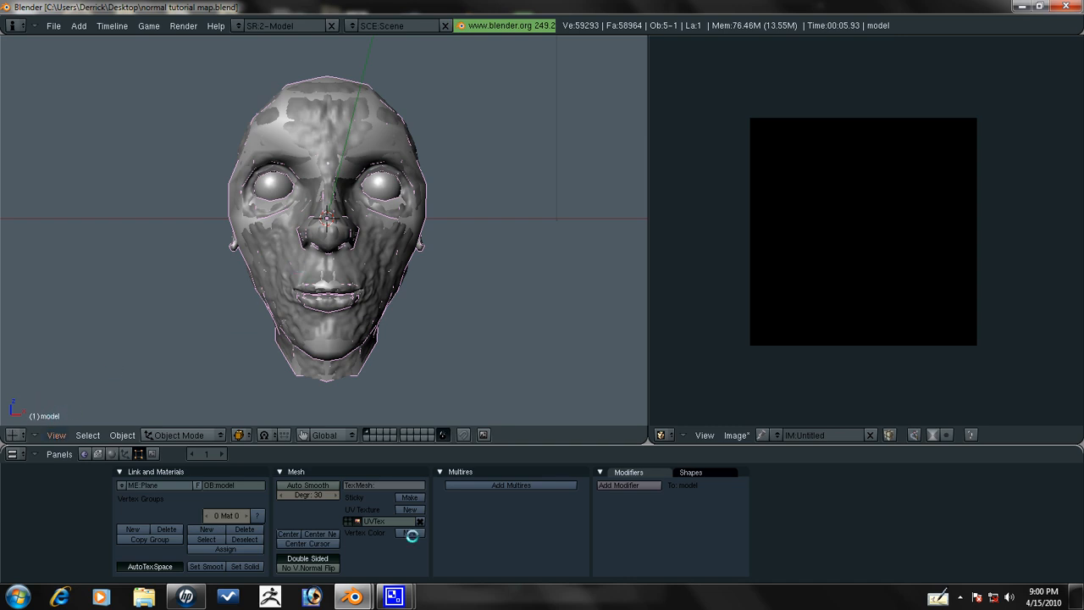
right_click(395, 256)
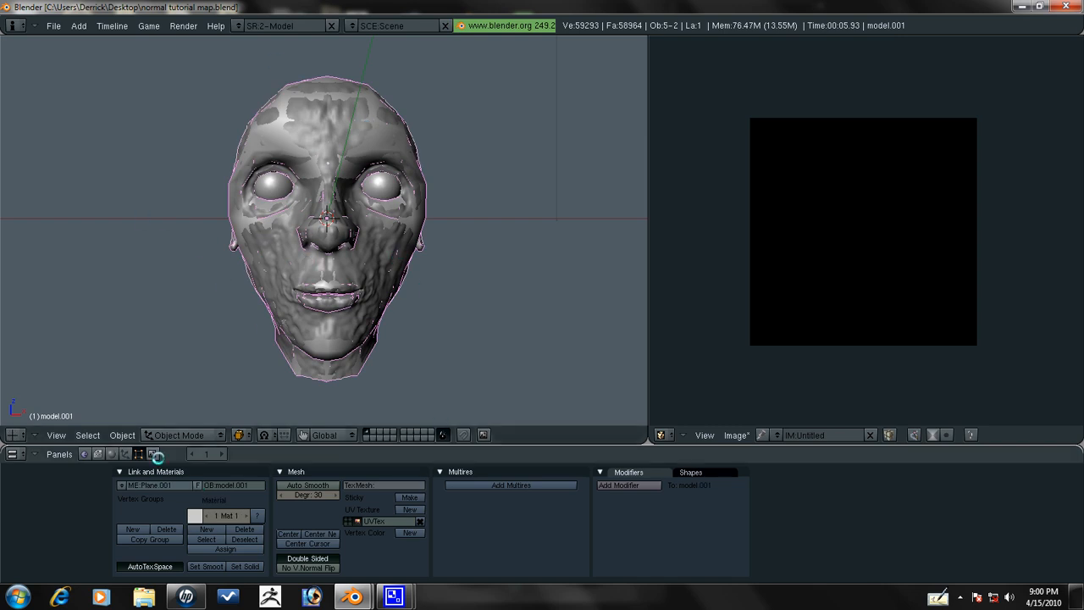
In the render Bake settings choose Normals in Tangent space with Selected to Active enabled.
key("F10")
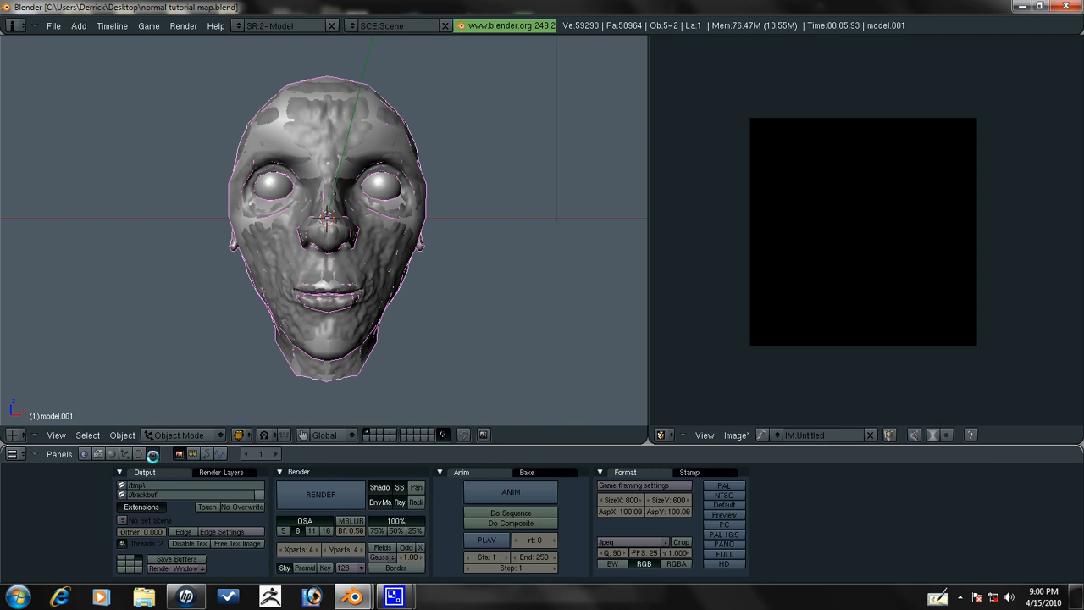
left_click(550, 473)
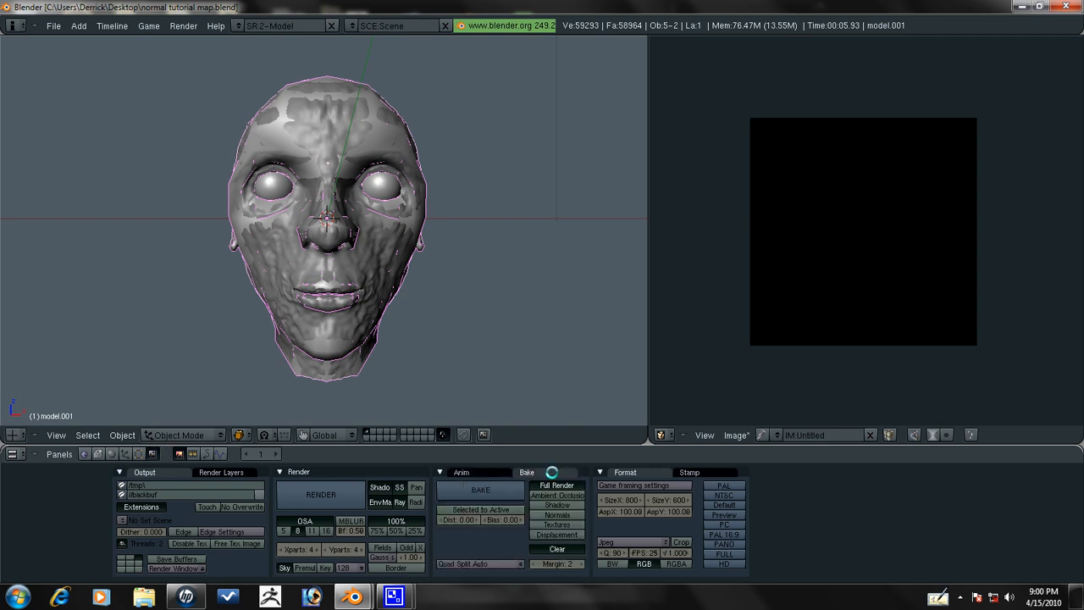
left_click(559, 514)
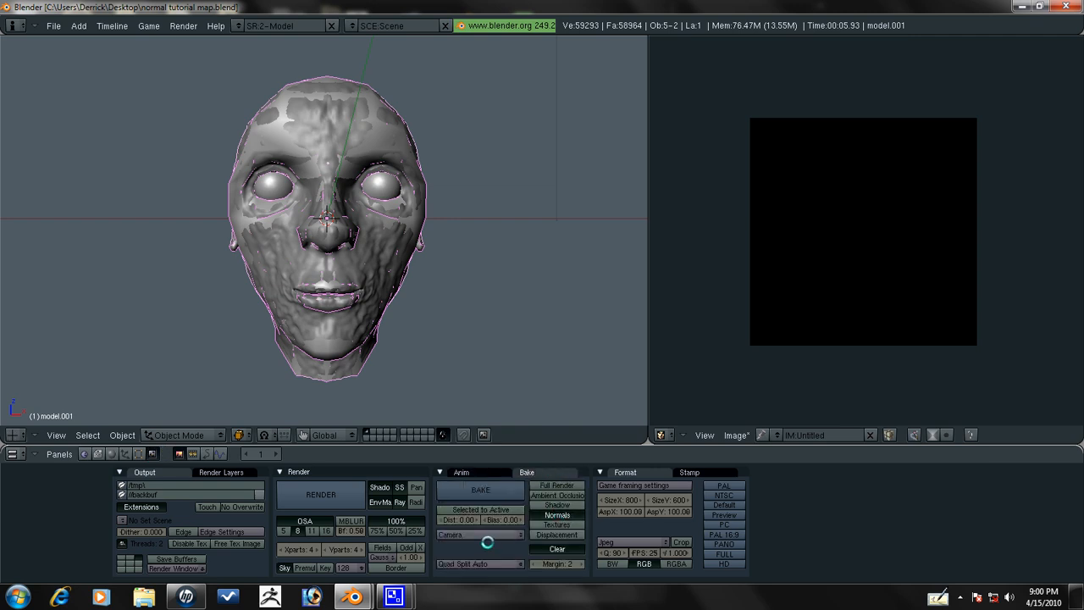
left_click(476, 533)
left_click(472, 496)
left_click(492, 509)
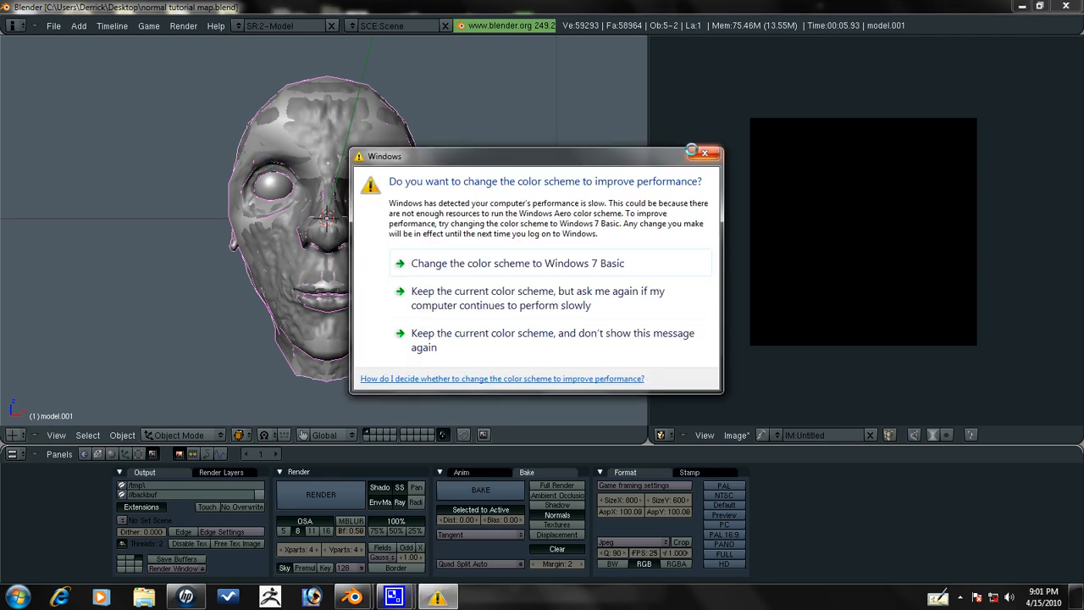
left_click(701, 153)
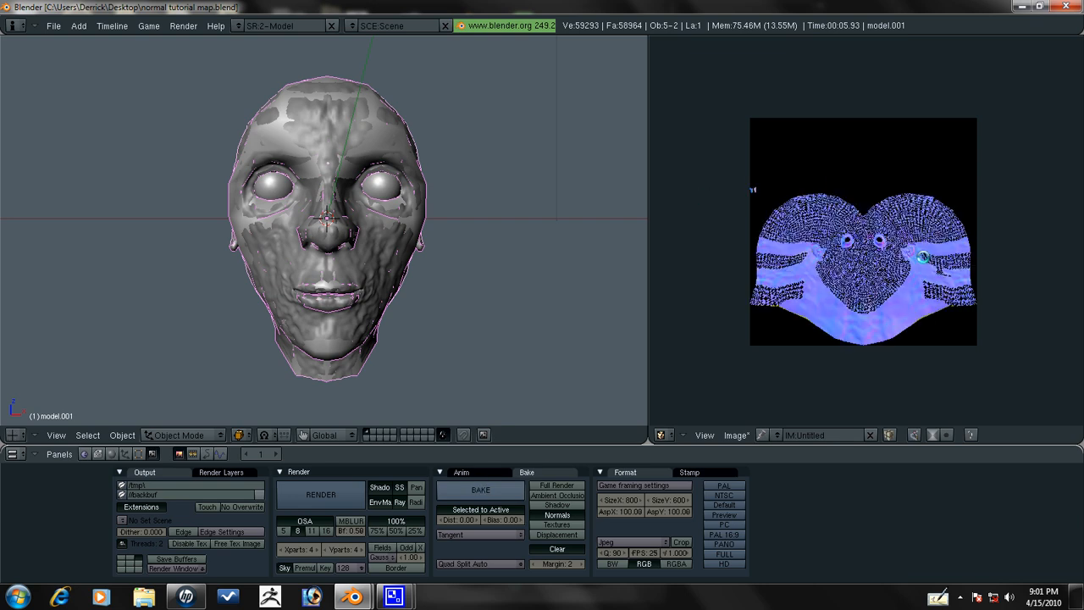
scroll(940, 262, "up", 3)
scroll(921, 263, "up", 1)
scroll(920, 288, "up", 3)
scroll(915, 299, "up", 2)
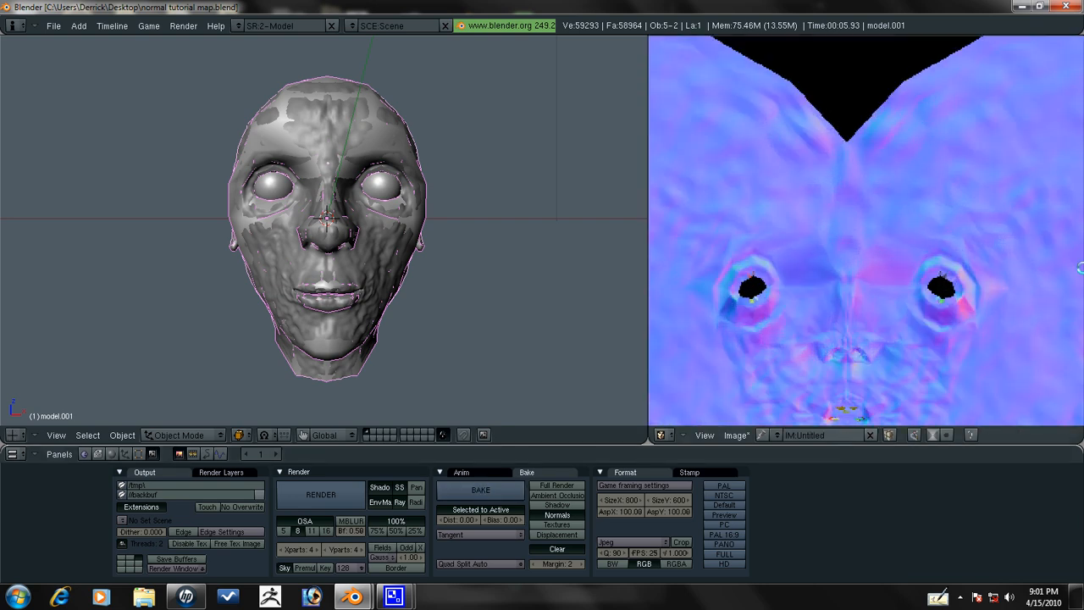
scroll(1016, 358, "down", 5)
scroll(982, 360, "up", 2)
scroll(999, 231, "up", 2)
scroll(1000, 231, "down", 3)
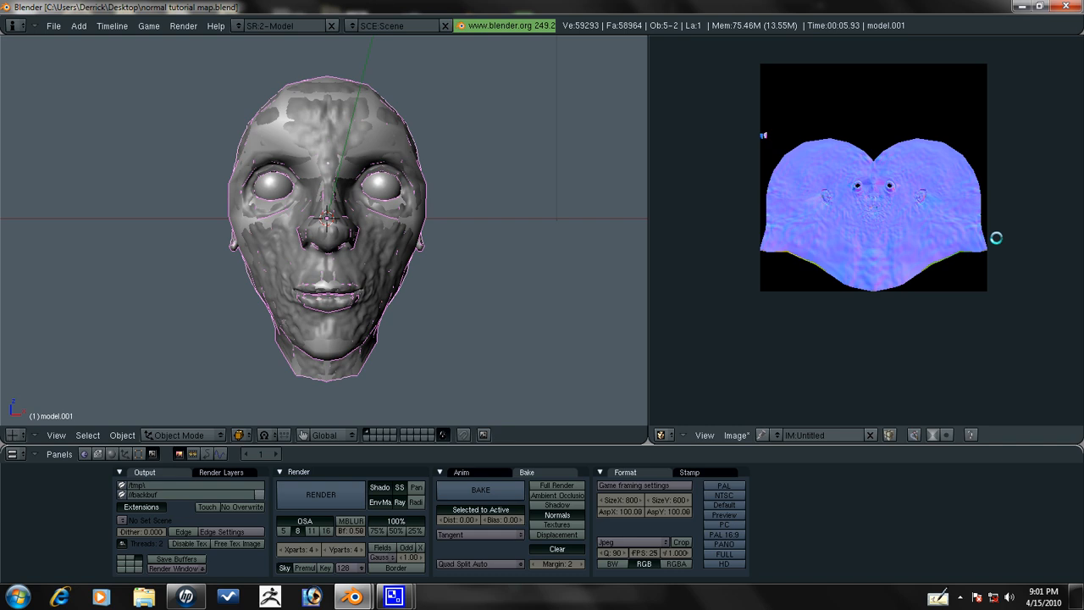
scroll(978, 278, "up", 3)
scroll(972, 275, "down", 1)
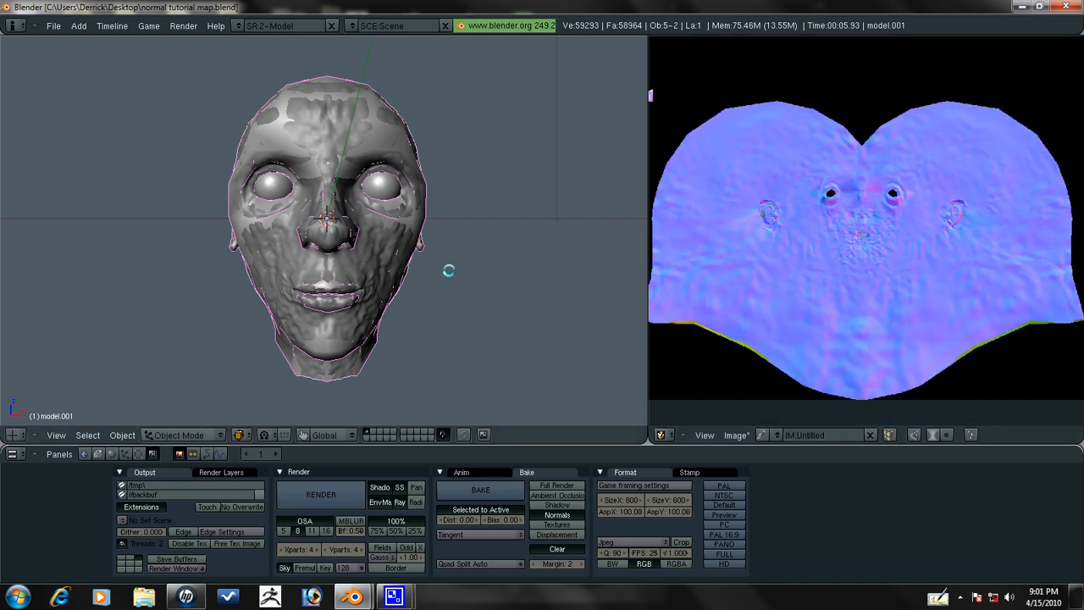
Select the sculpted high-detail head model.001 and delete it, leaving the low-poly head.
right_click(378, 250)
right_click(373, 252)
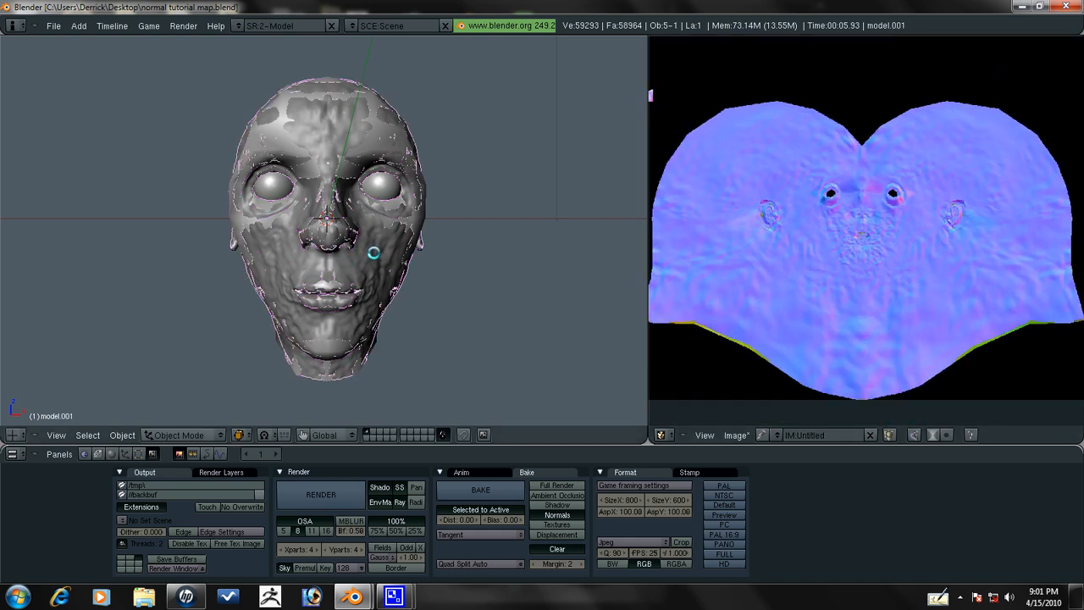
middle_click_drag(374, 252, 450, 212)
key("KP_1")
key("x")
left_click(383, 228)
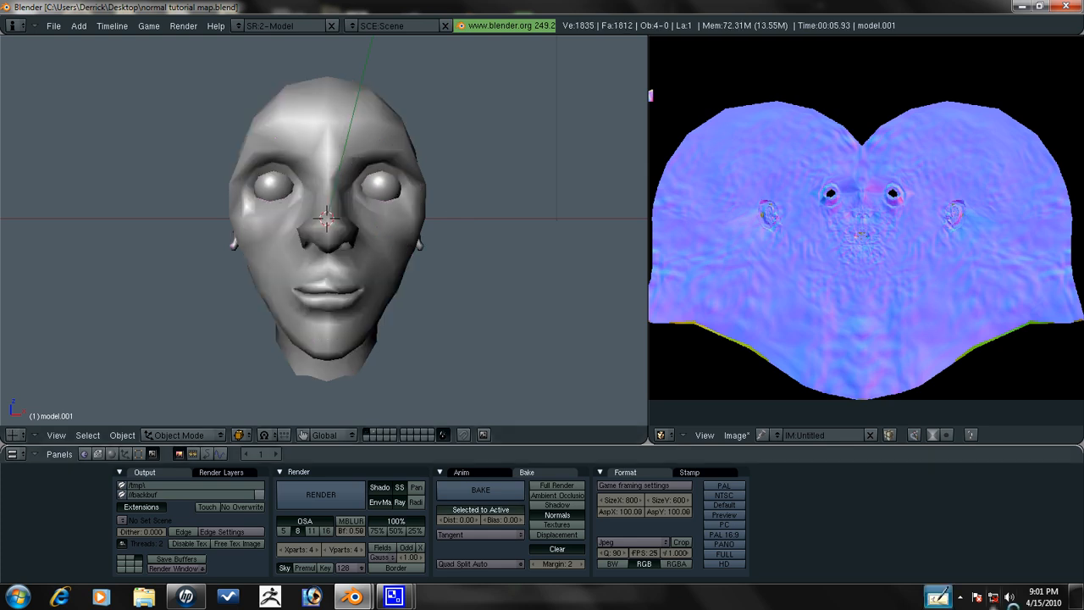
scroll(859, 193, "down", 1)
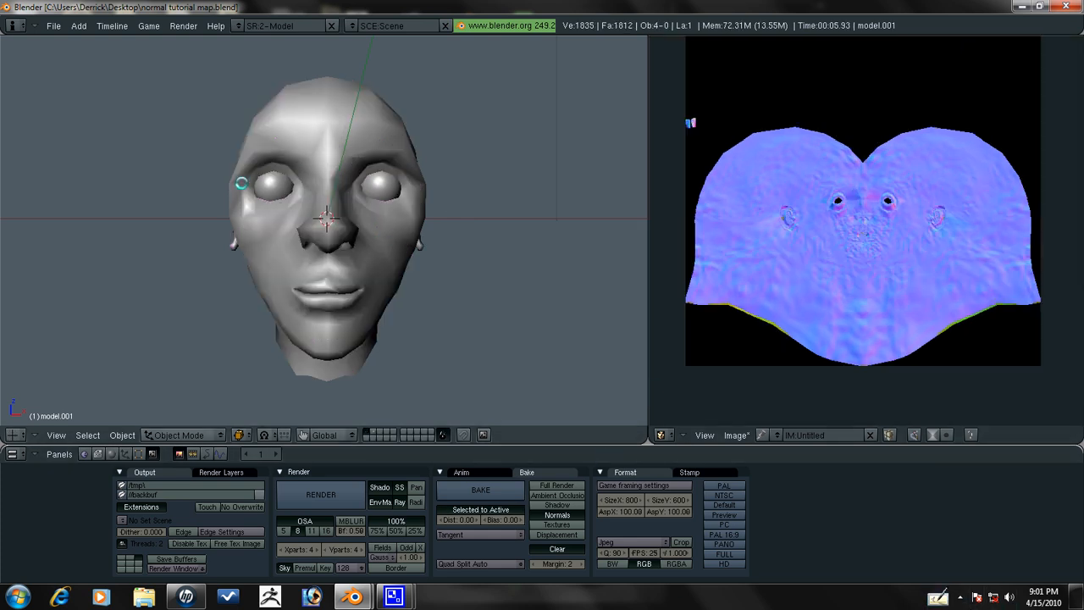
Add a Subsurf modifier to the low-poly head.
right_click(333, 256)
left_click(139, 454)
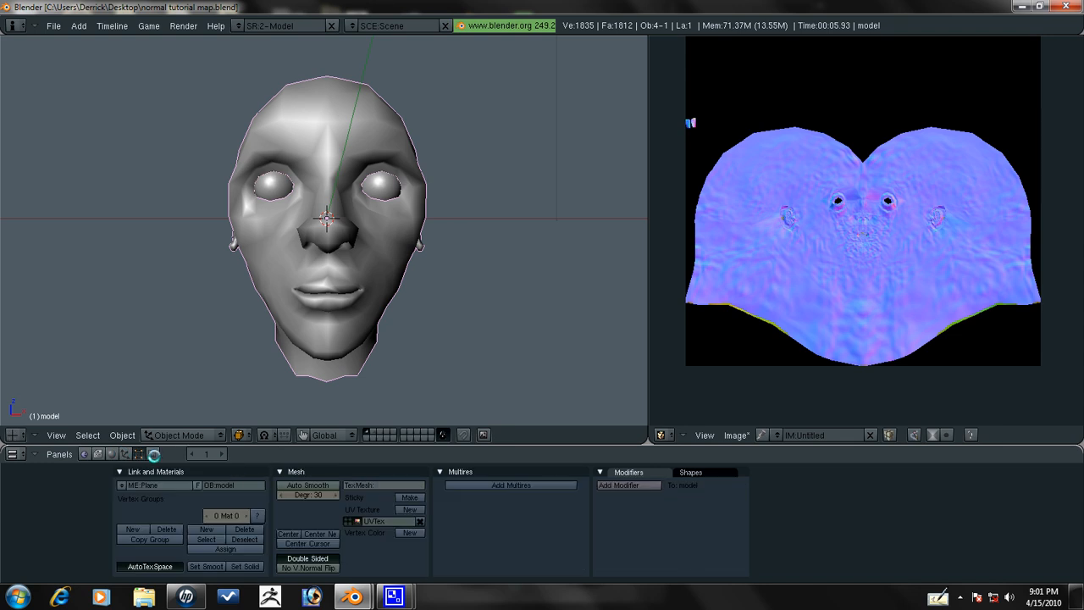
left_click(614, 487)
left_click(635, 292)
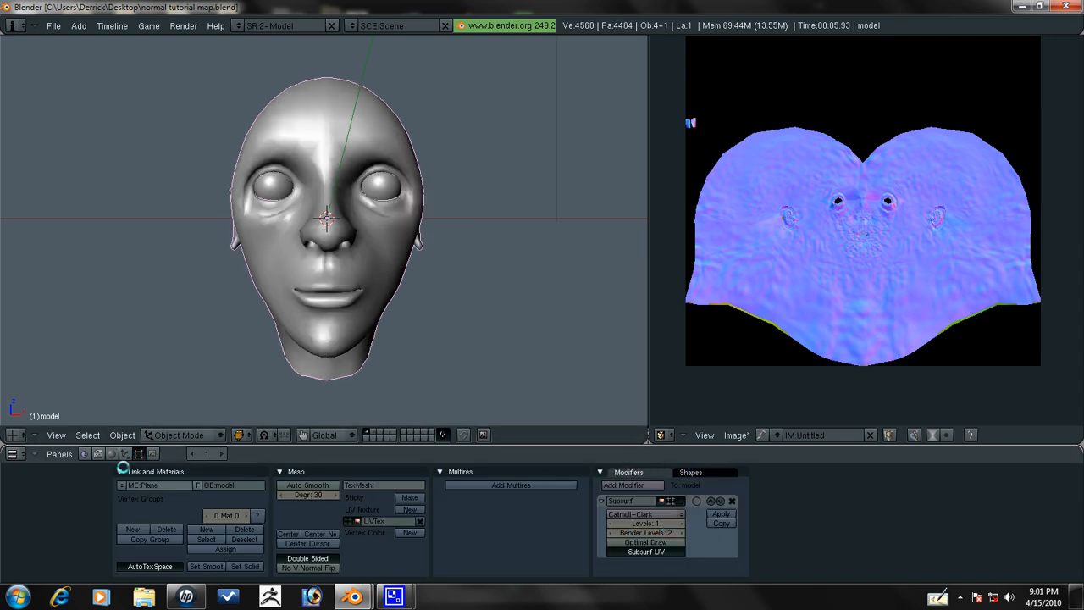
Give the head a new material with its specular shine set to 0.
left_click(124, 454)
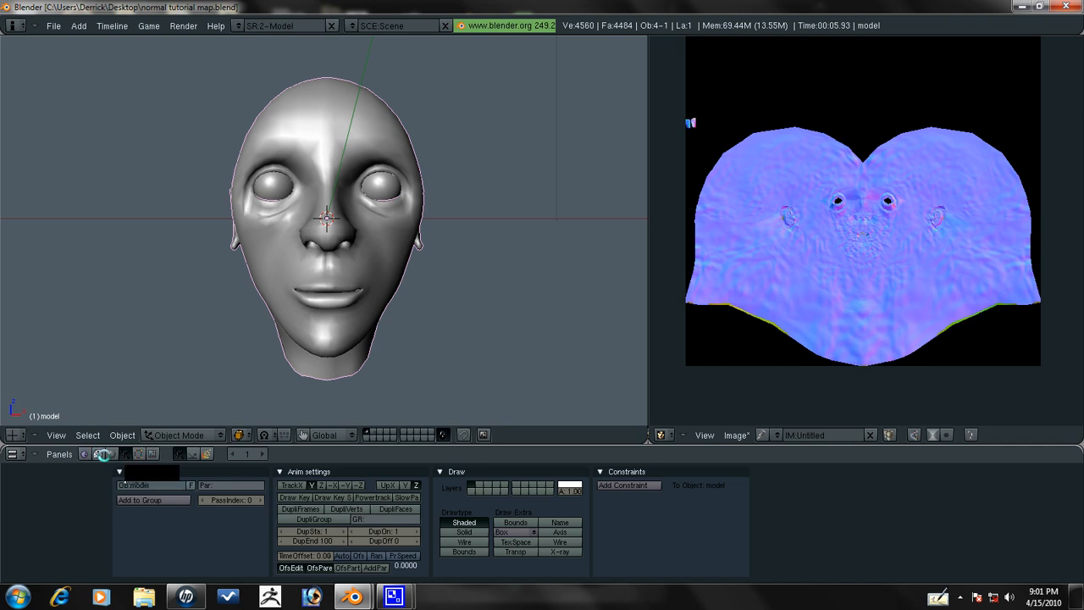
left_click(112, 454)
left_click(228, 486)
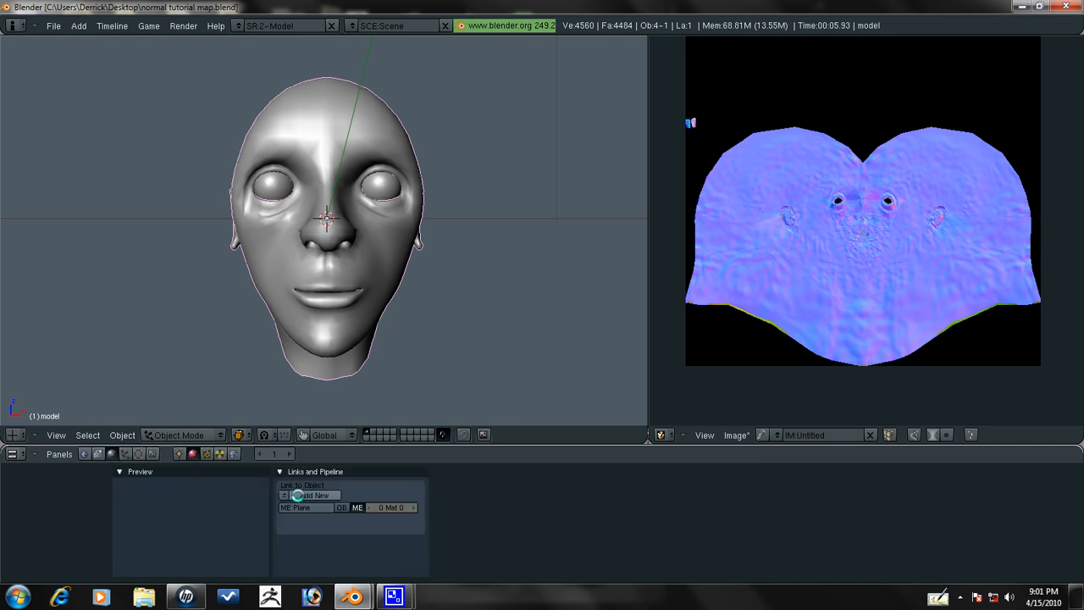
left_click(305, 495)
left_click(629, 472)
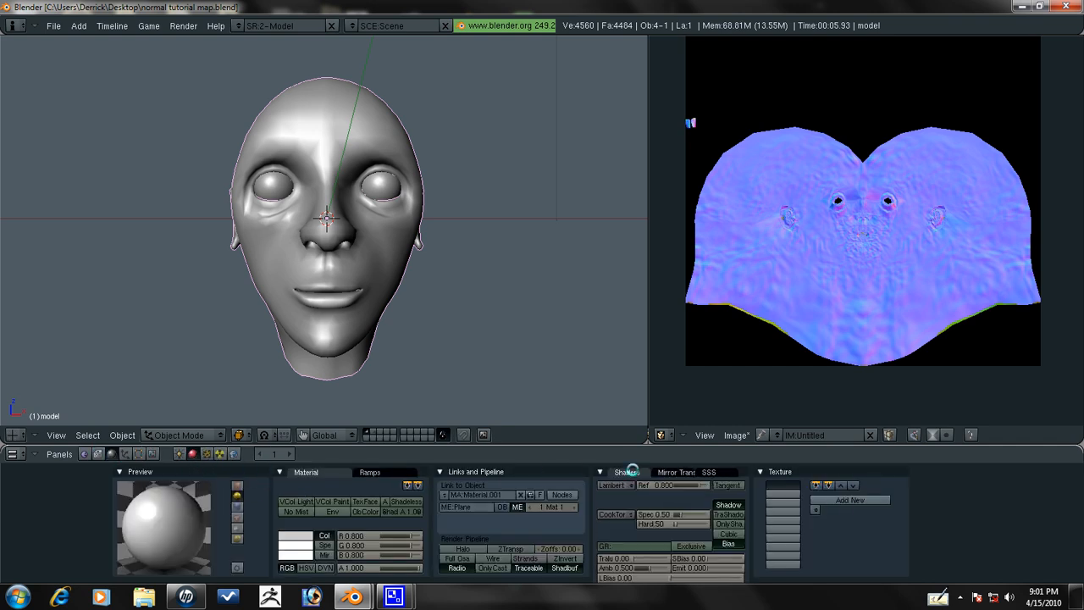
left_click_drag(692, 508, 642, 514)
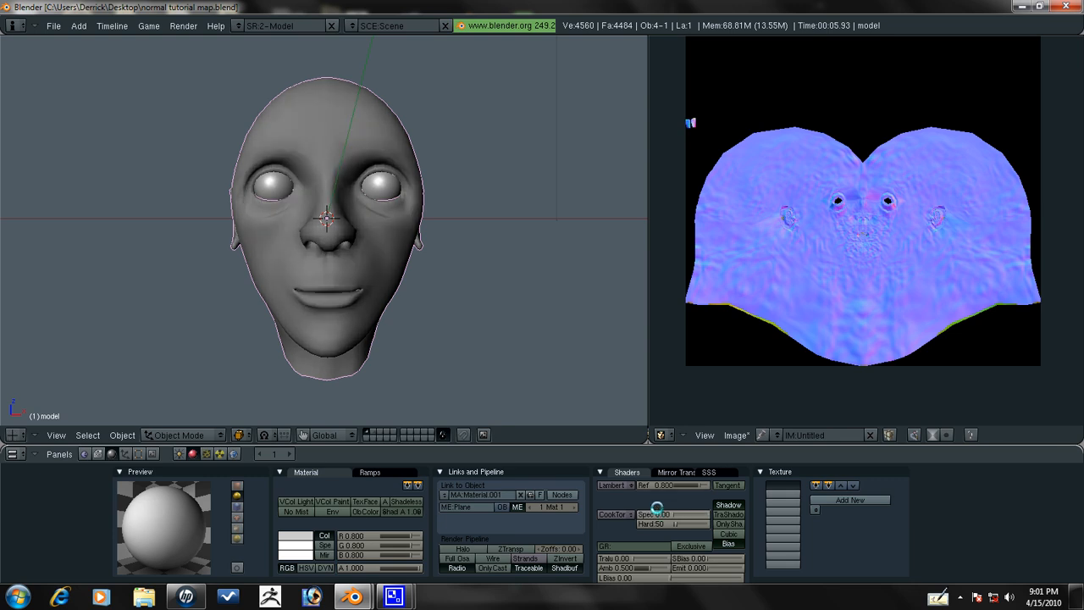
Add a new texture to the material and make it an Image type.
left_click(206, 454)
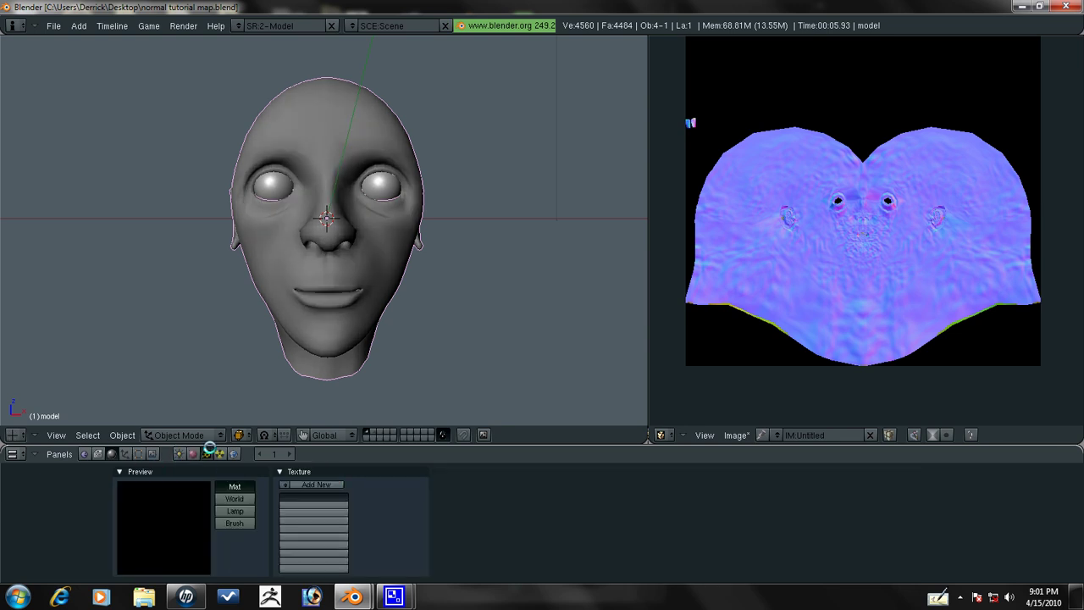
left_click(310, 483)
left_click(364, 504)
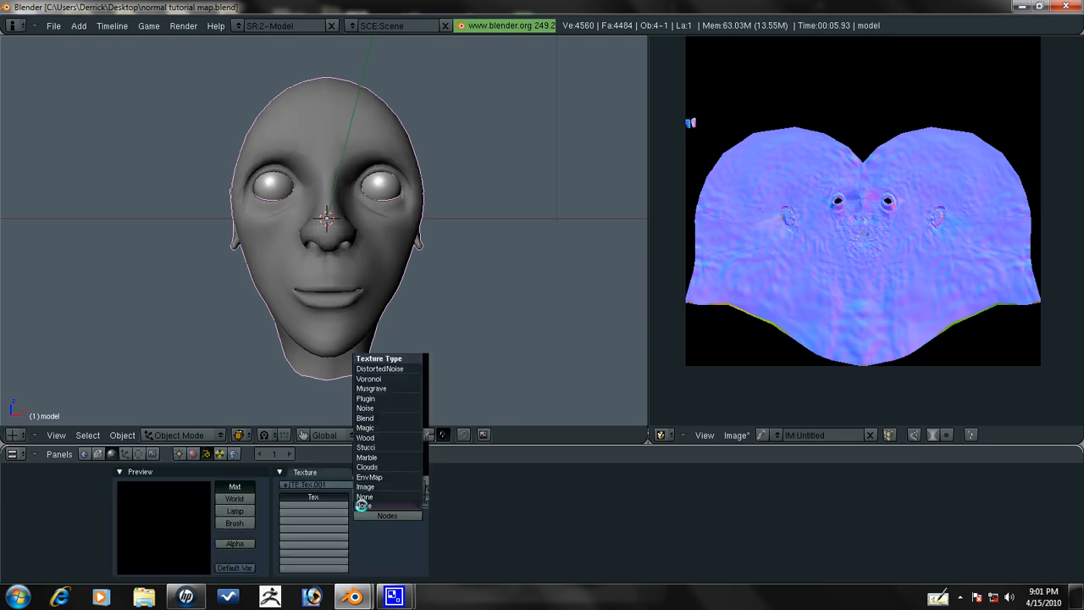
left_click(365, 490)
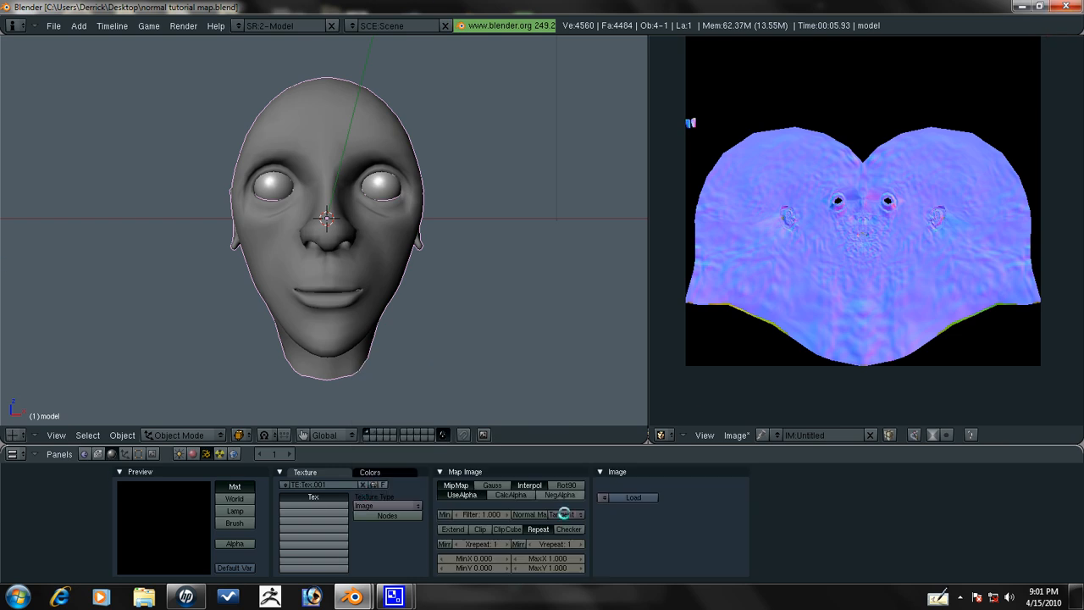
Save the baked normal map image to the Desktop as 'normal map tutorial'.
left_click(730, 435)
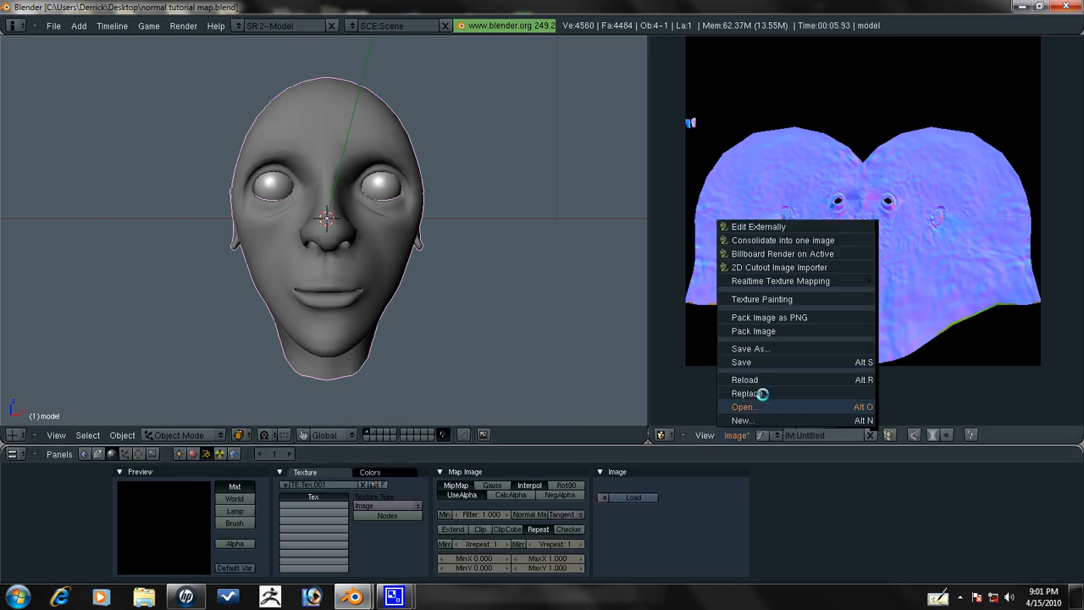
left_click(766, 349)
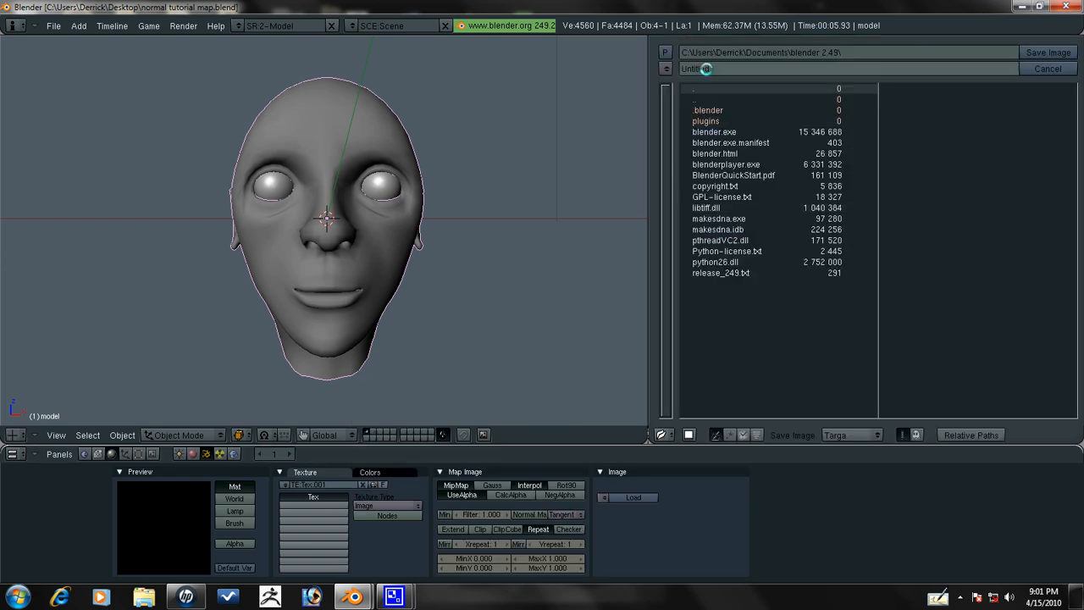
left_click(665, 68)
left_click(704, 205)
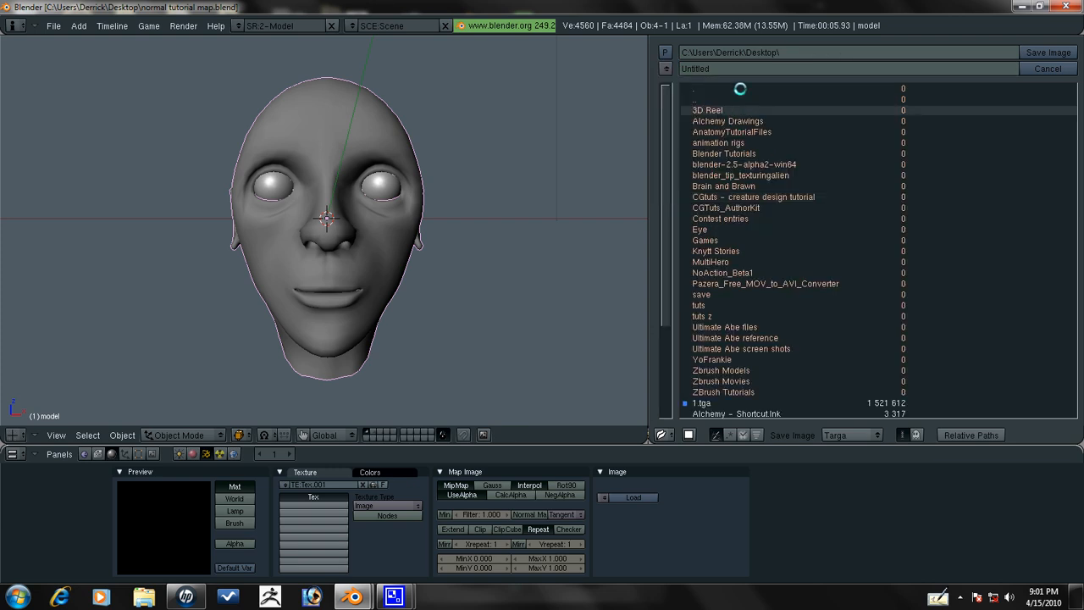
left_click(737, 70)
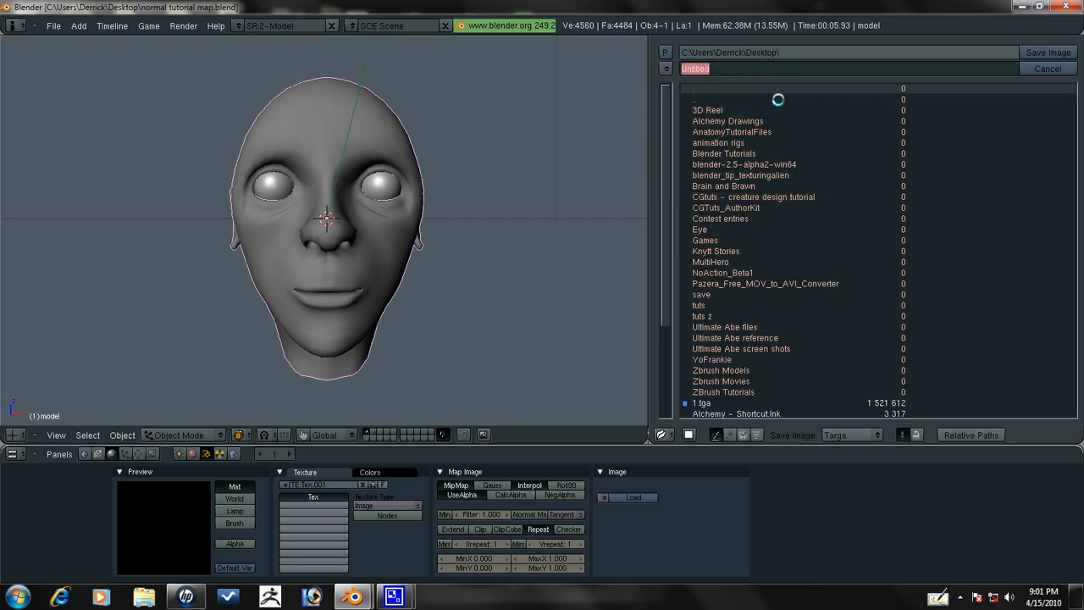
type("normal map tutoria")
left_click(1055, 51)
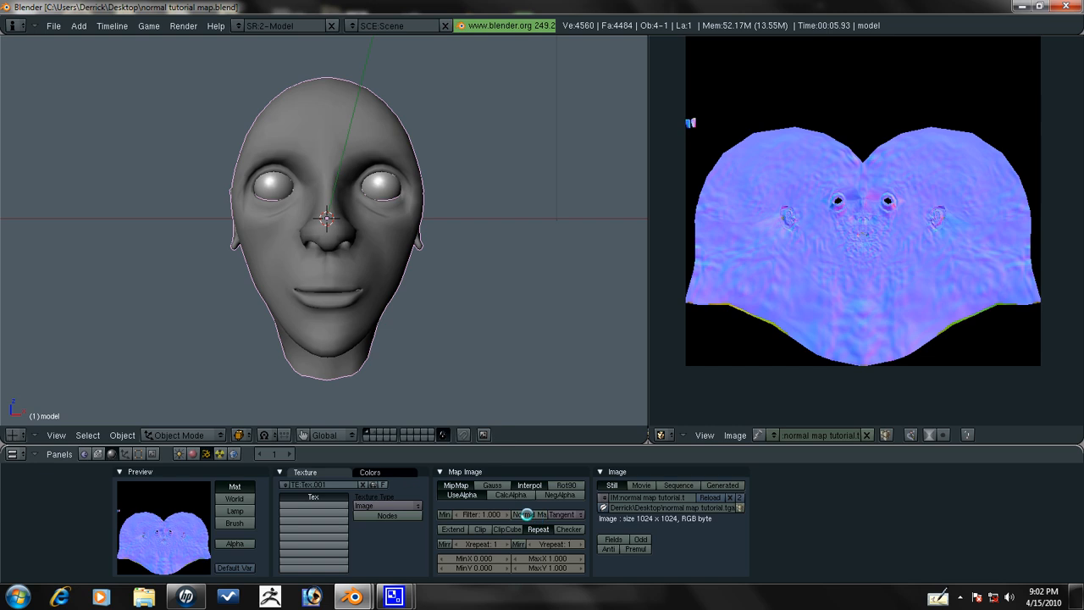
Mark the image texture as a Normal Map and set its Map Input to UV.
left_click(526, 514)
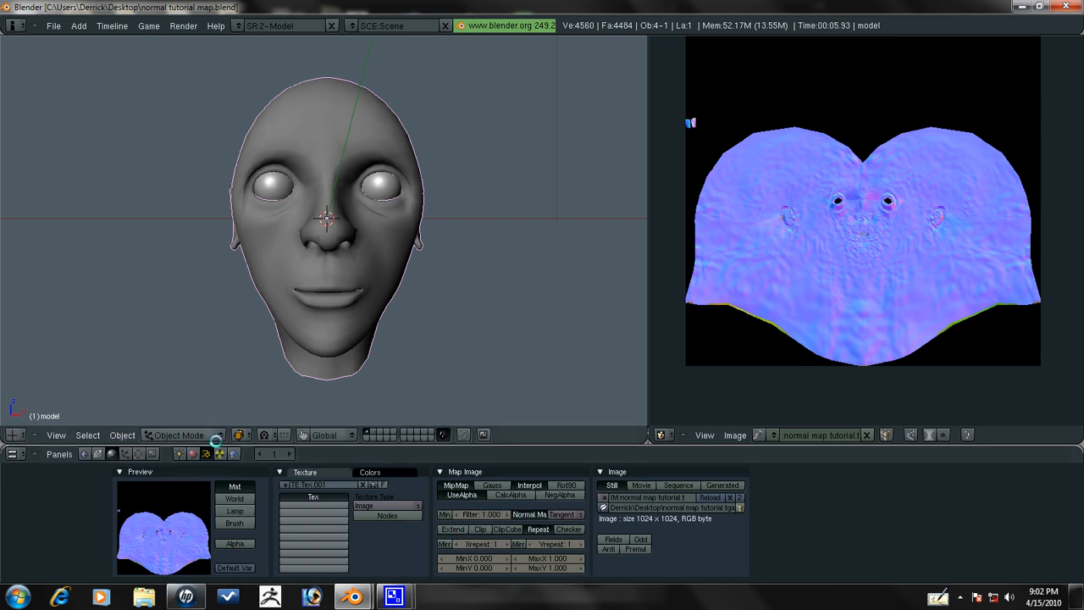
left_click(188, 453)
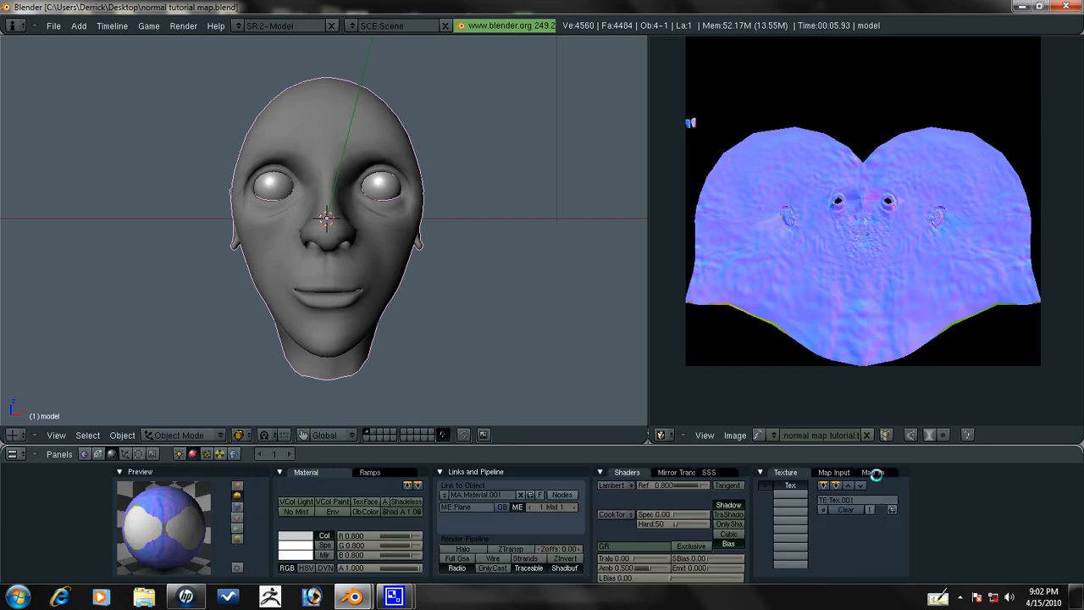
left_click(847, 472)
left_click(771, 494)
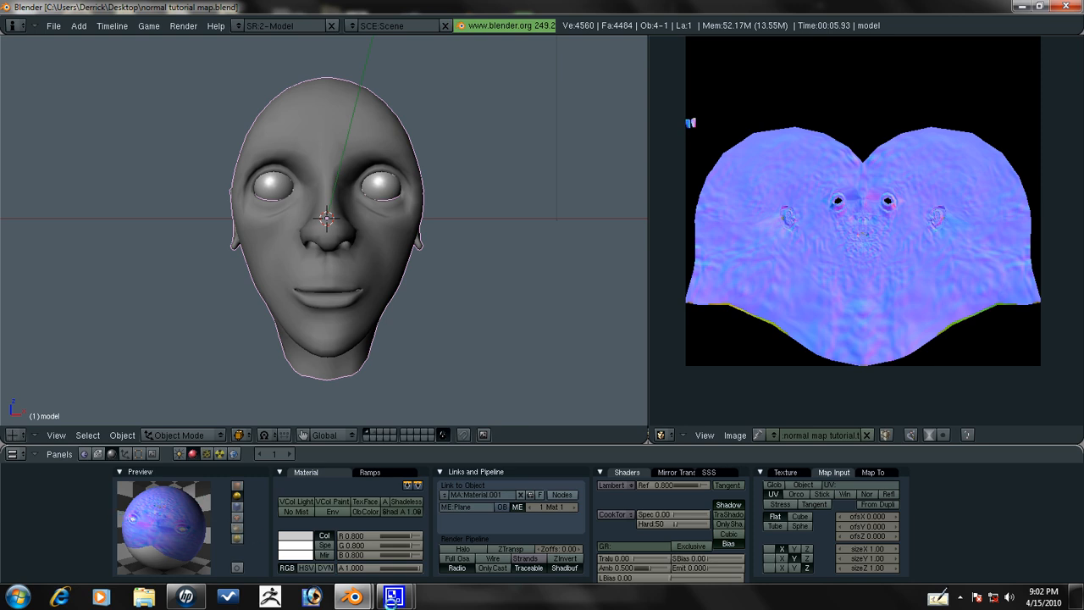
mouse_move(393, 597)
left_click(339, 542)
left_click(673, 5)
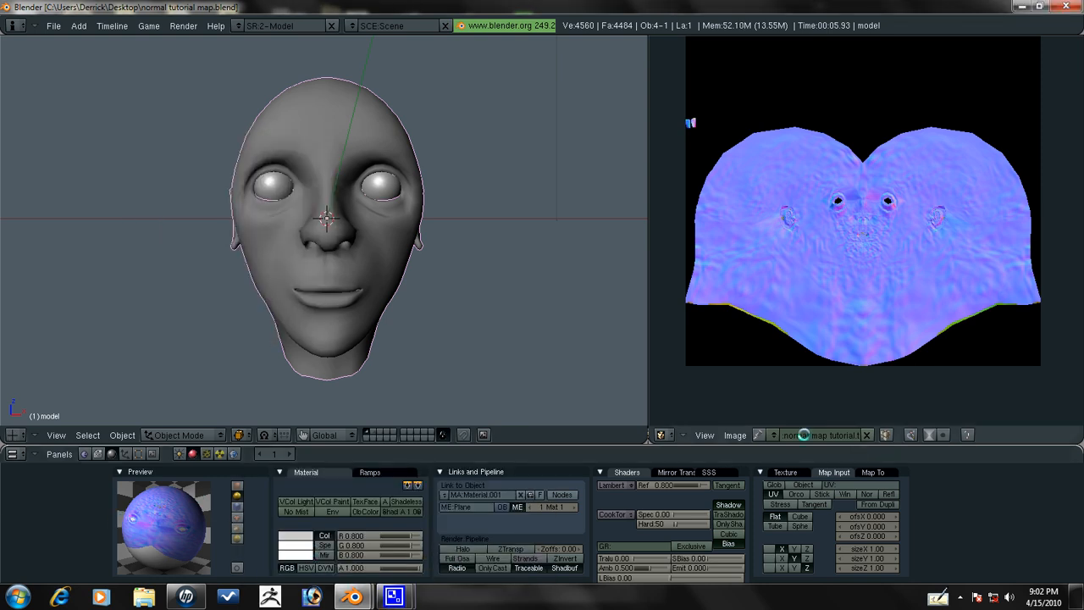
In Map To, turn off Col, enable Nor and raise the Nor influence to 1.00.
left_click(873, 471)
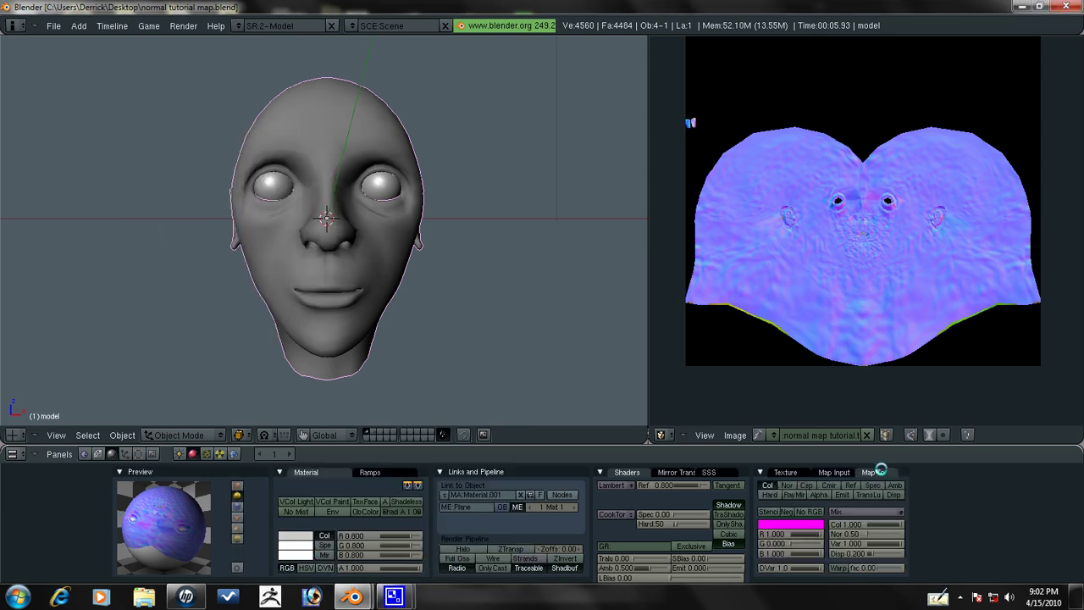
left_click(781, 484)
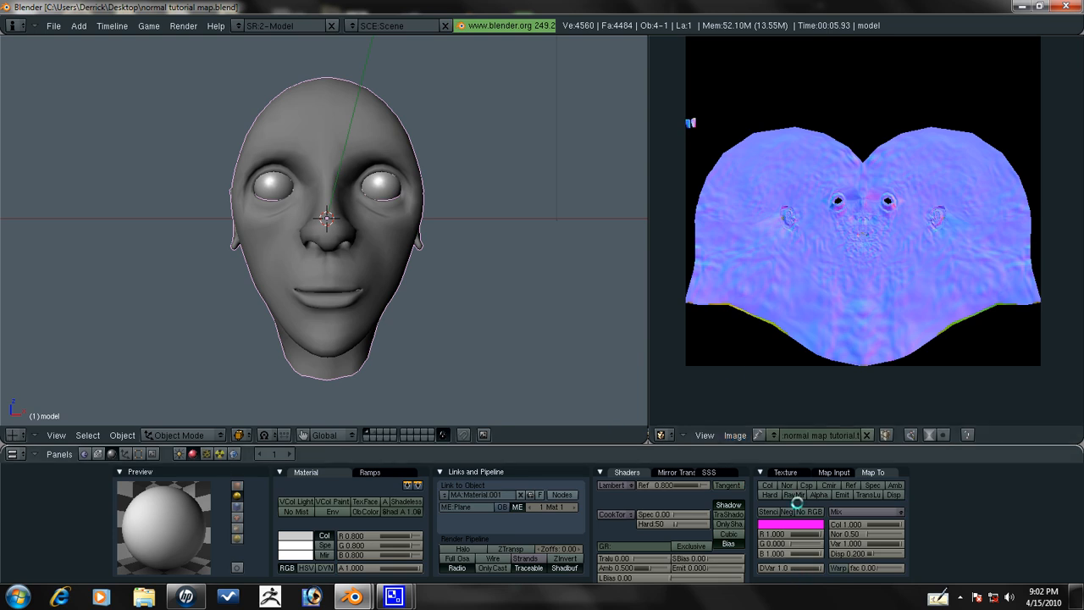
left_click(786, 485)
left_click_drag(852, 534, 924, 522)
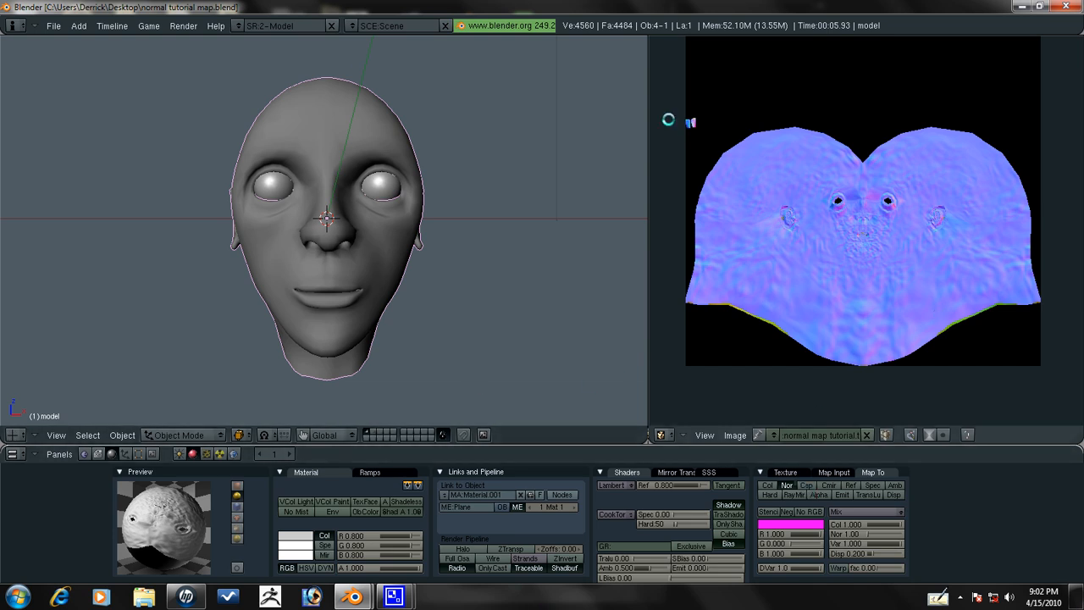
scroll(314, 249, "down", 3)
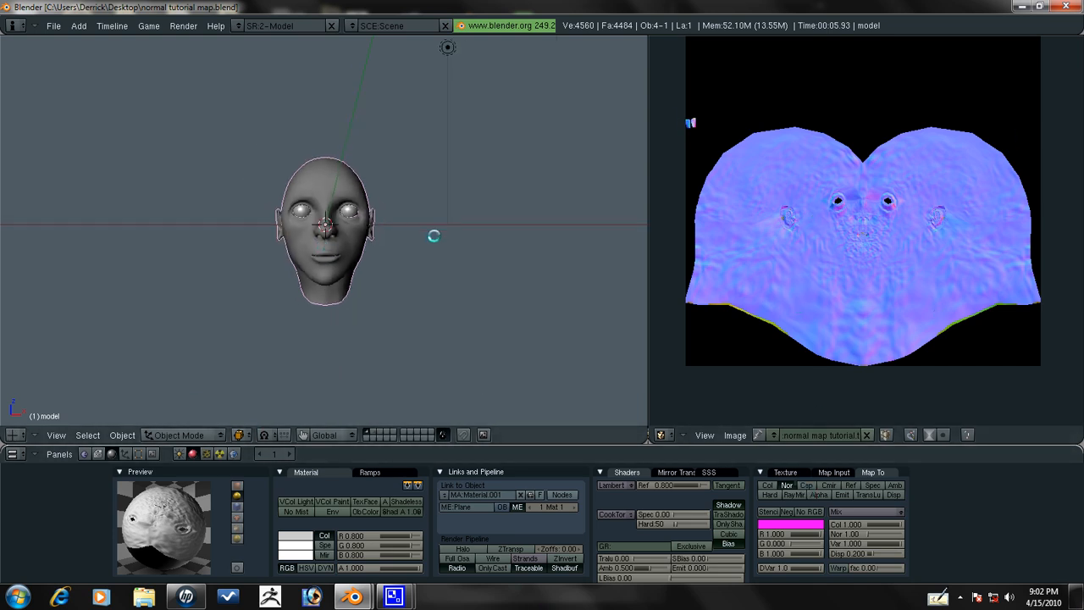
Switch the viewport to textured display (Alt+Z) so the head shows the bluish normal map.
mouse_move(431, 237)
middle_mouse_down()
mouse_move(160, 212)
mouse_move(363, 281)
middle_mouse_up()
scroll(364, 281, "down", 3)
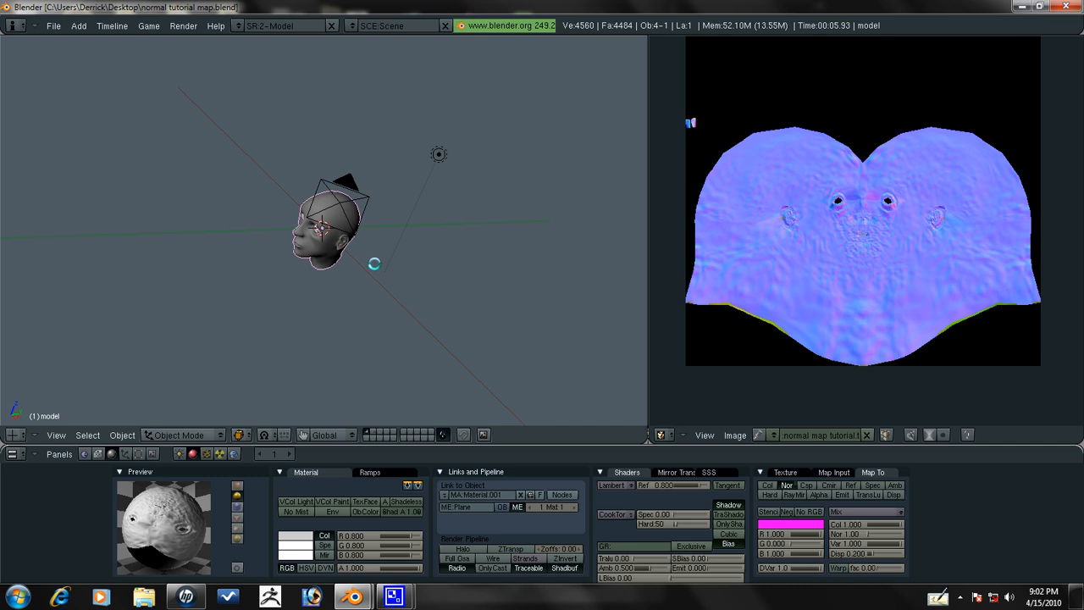
key("alt+z")
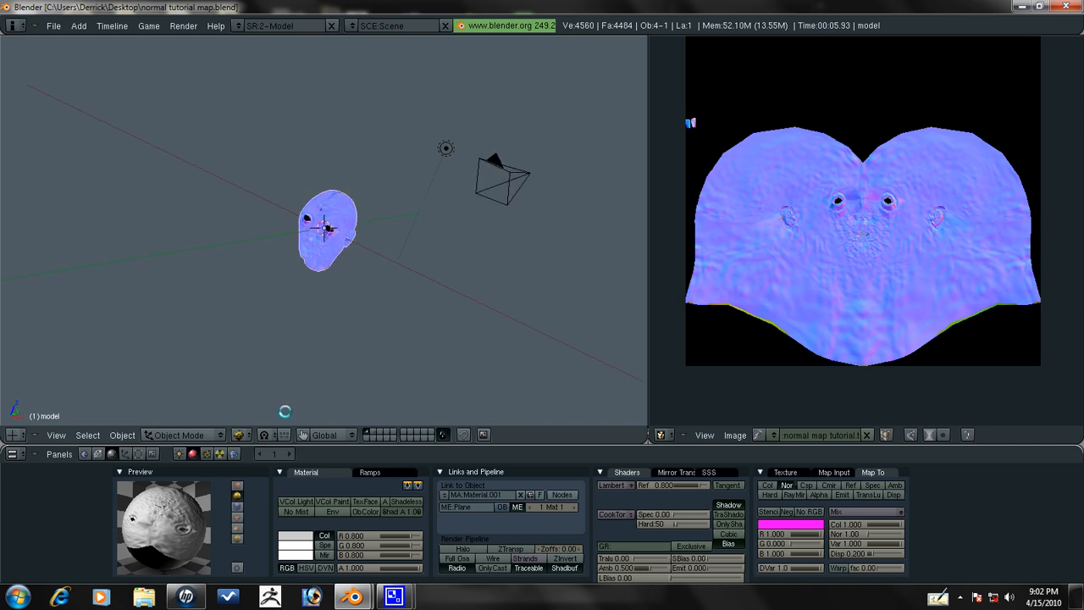
mouse_move(302, 290)
middle_mouse_down()
mouse_move(302, 310)
mouse_move(254, 279)
mouse_move(211, 211)
mouse_move(178, 93)
middle_mouse_up()
scroll(302, 309, "up", 3)
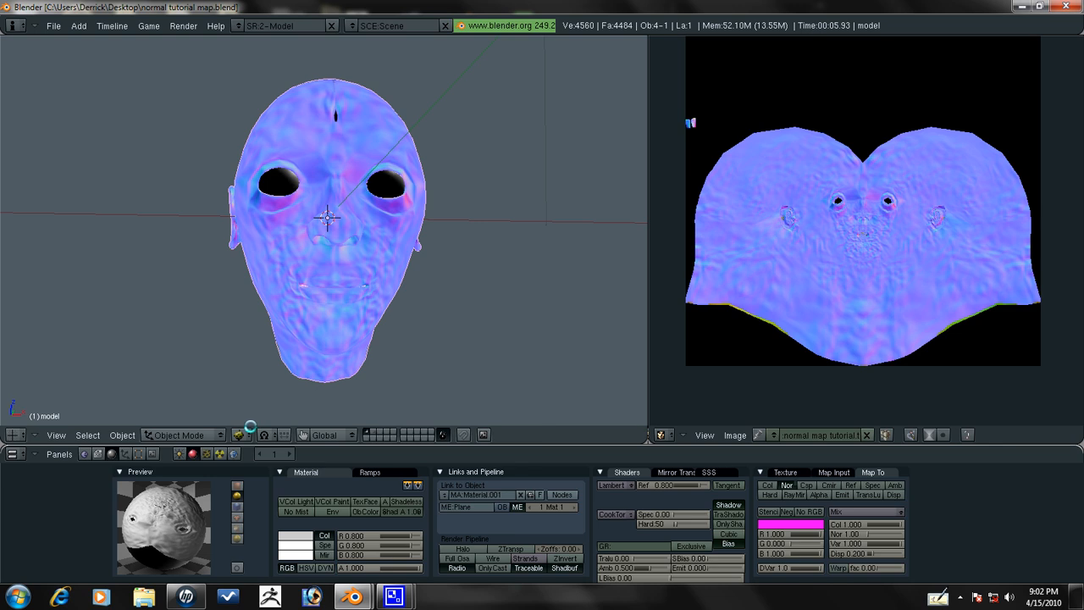
Set the viewport draw type to Shaded and select the lamp.
left_click(240, 434)
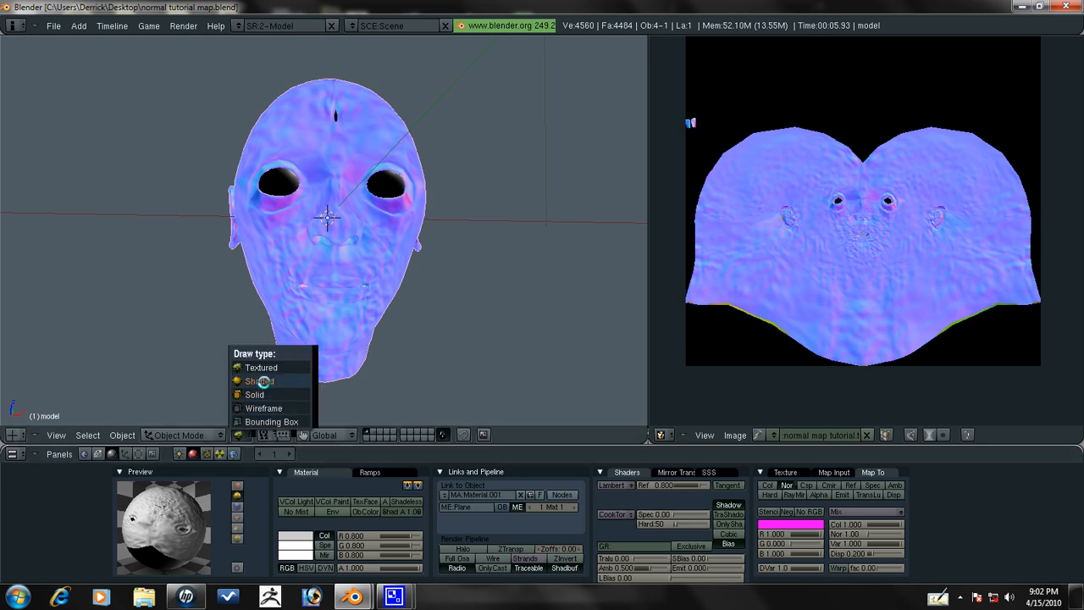
left_click(260, 381)
scroll(399, 170, "down", 4)
middle_click_drag(398, 170, 381, 65)
right_click(428, 50)
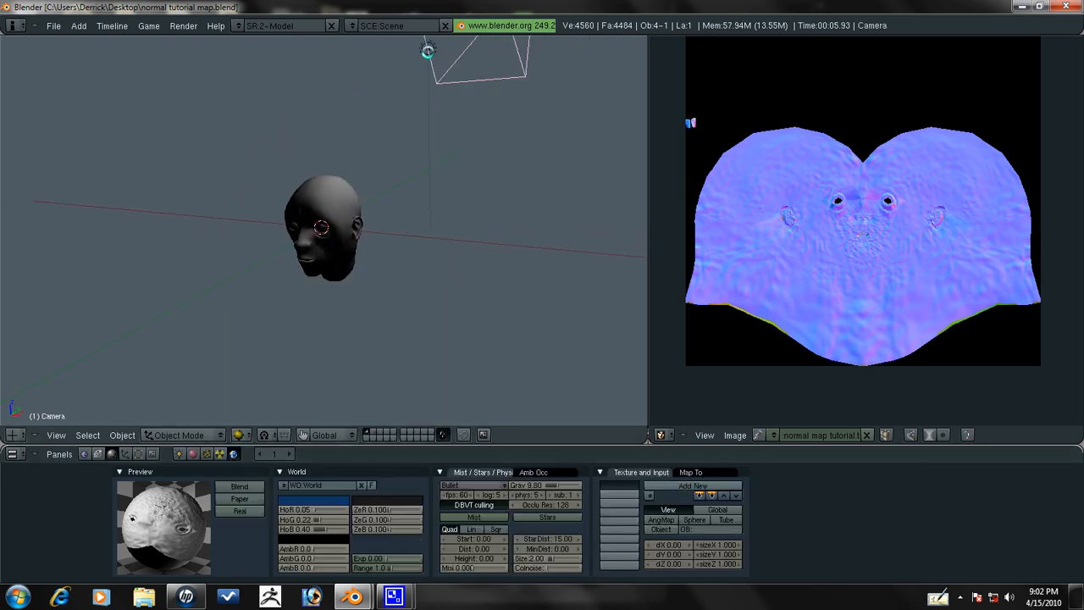
right_click(424, 52)
Move the lamp up to sit above one side of the head.
key("g")
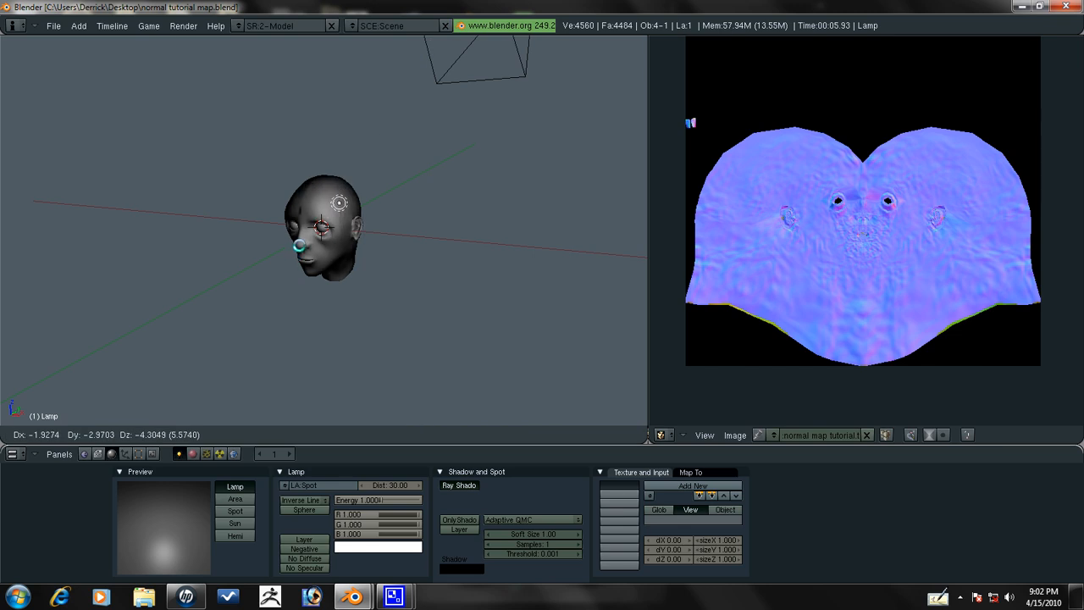
left_click(299, 246)
middle_click_drag(298, 245, 243, 181)
key("g")
left_click(364, 153)
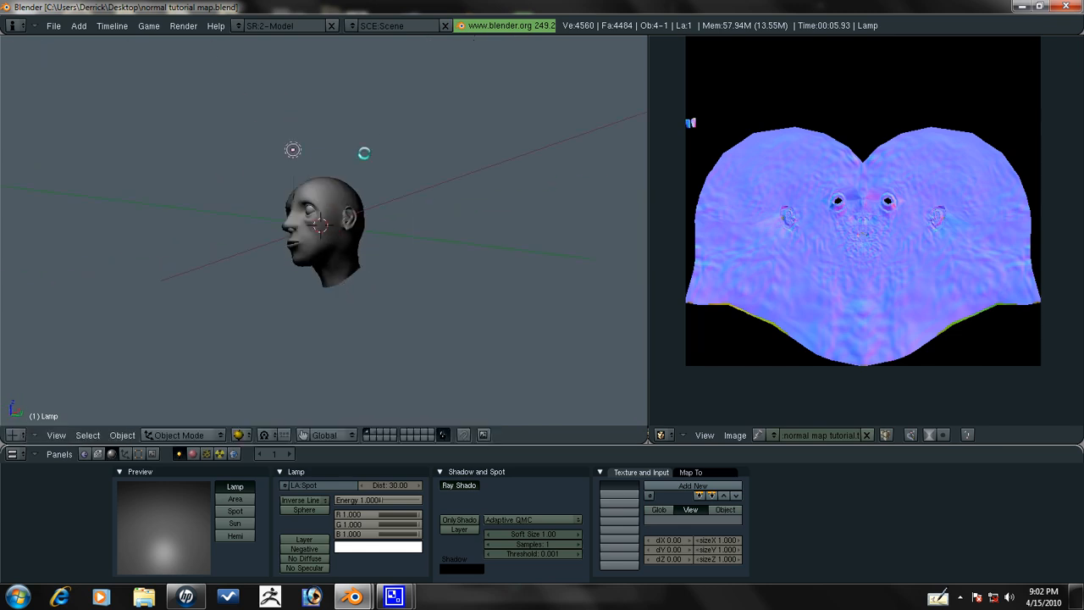
key("g")
left_click(477, 142)
middle_click_drag(477, 142, 450, 235)
Duplicate the lamp and place the second light on the other side of the head.
key("shift+d")
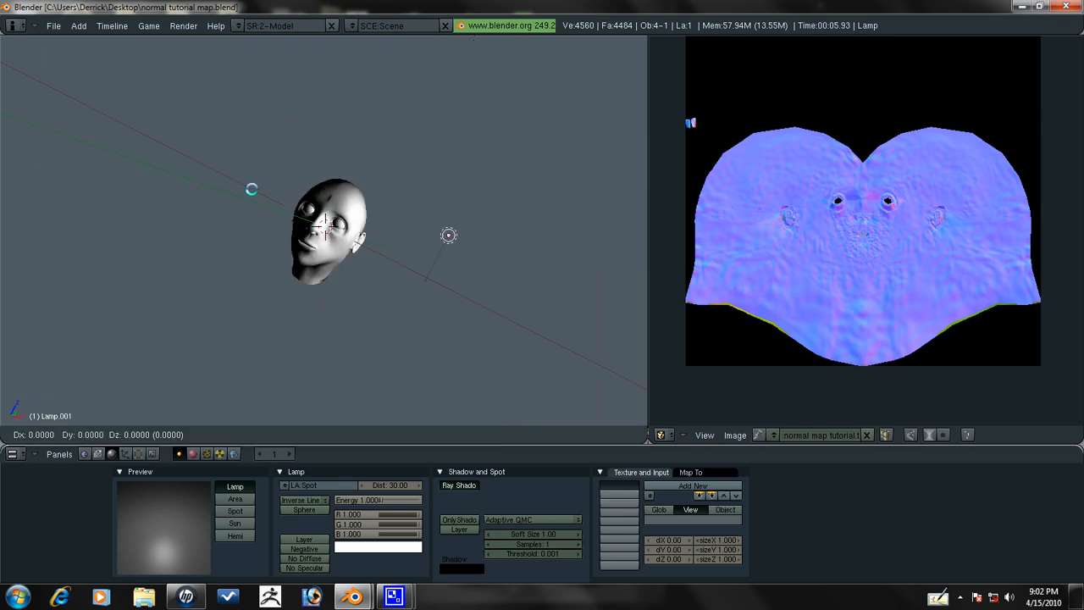
left_click(128, 211)
mouse_move(128, 211)
middle_mouse_down()
mouse_move(249, 310)
mouse_move(298, 303)
mouse_move(322, 261)
mouse_move(237, 223)
mouse_move(300, 389)
mouse_move(315, 335)
middle_mouse_up()
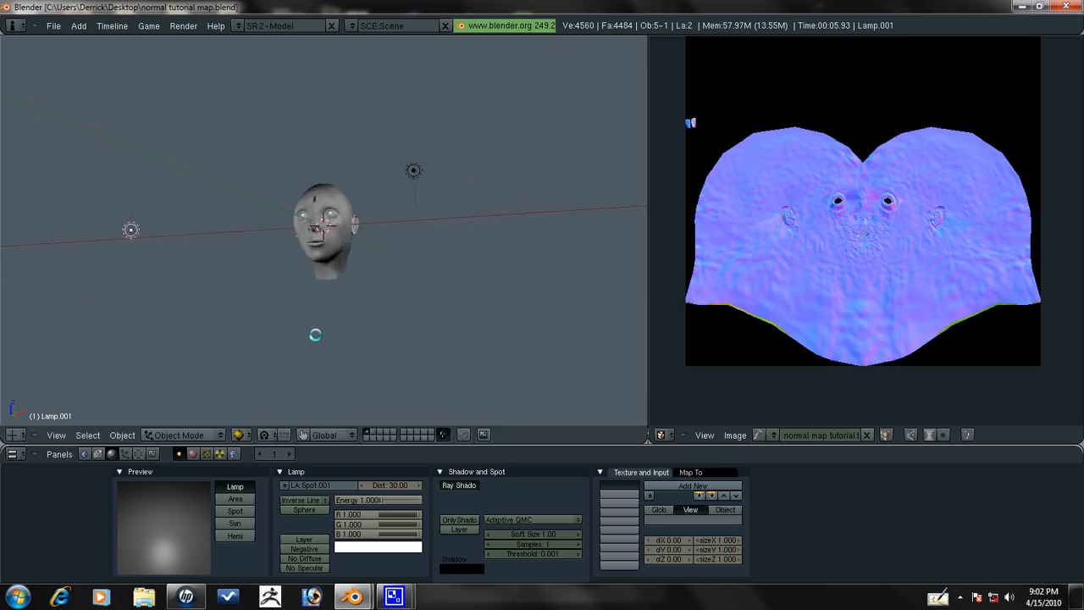
right_click(414, 169)
middle_click_drag(415, 208, 331, 242)
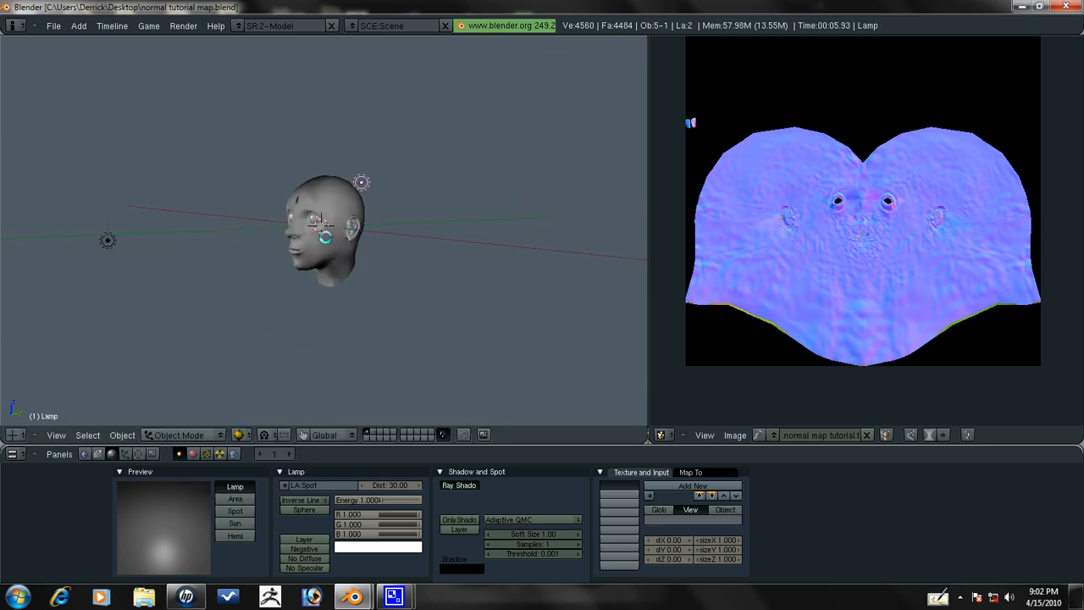
Select the camera and look at the head through it (Numpad 0).
key("KP_1")
scroll(343, 256, "up", 3)
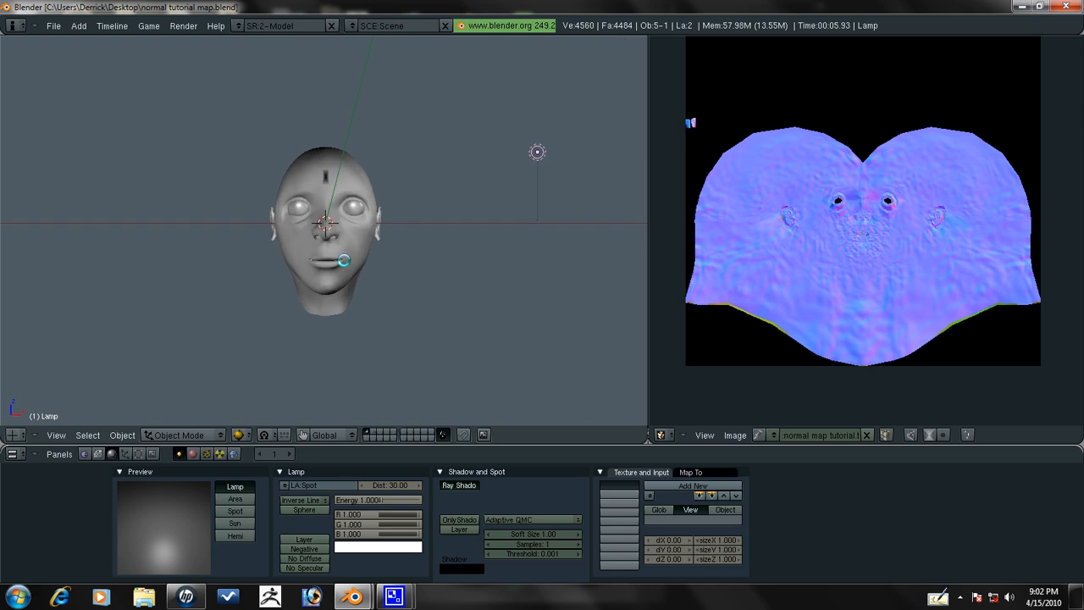
key("KP_0")
scroll(271, 243, "up", 2)
scroll(330, 274, "up", 2)
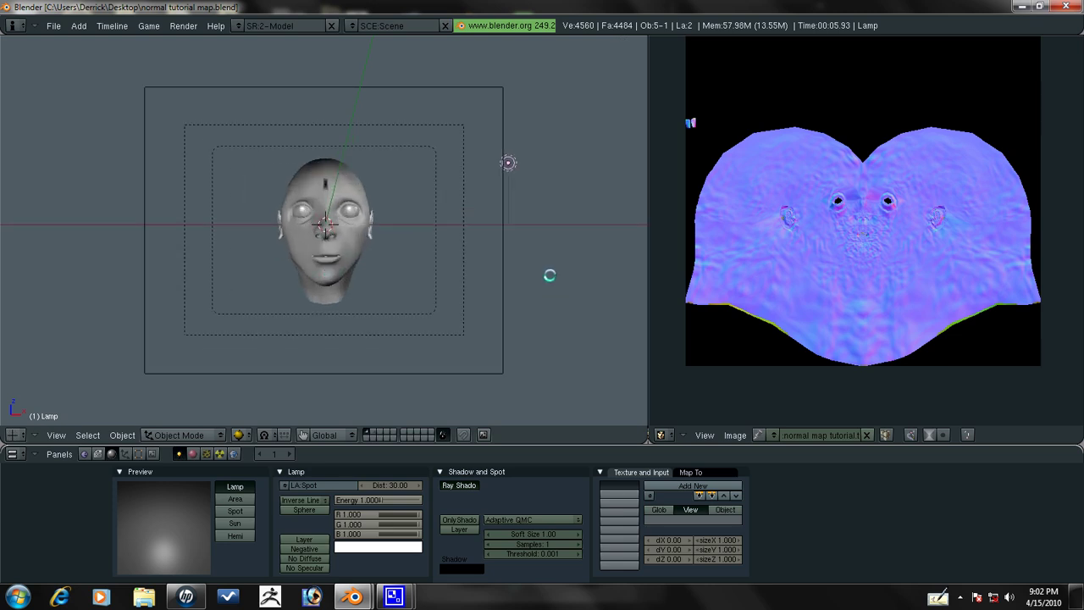
right_click(503, 274)
mouse_move(504, 274)
middle_mouse_down()
mouse_move(327, 331)
mouse_move(416, 208)
middle_mouse_up()
key("KP_0")
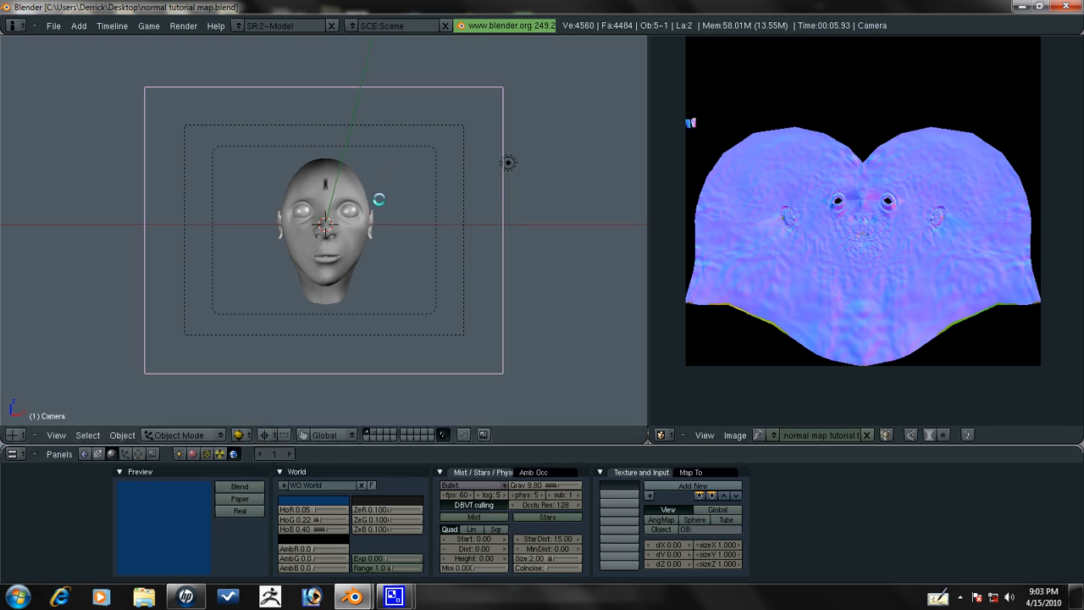
Rotate the camera about the vertical axis, then its local axis, to frame the head at a three-quarter angle.
key("r")
key("z")
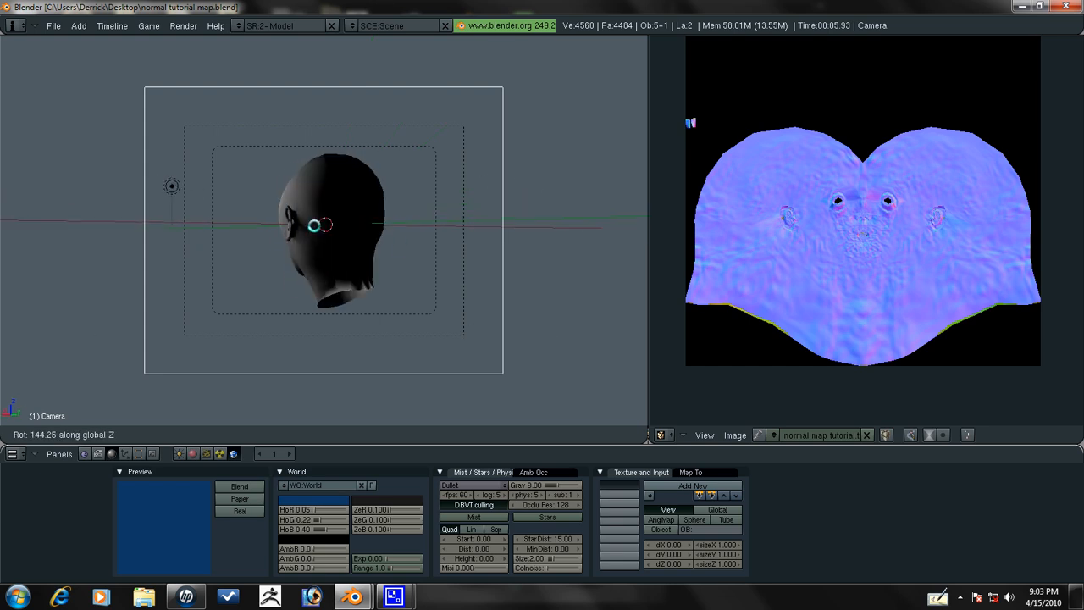
key("Escape")
key("r")
key("z")
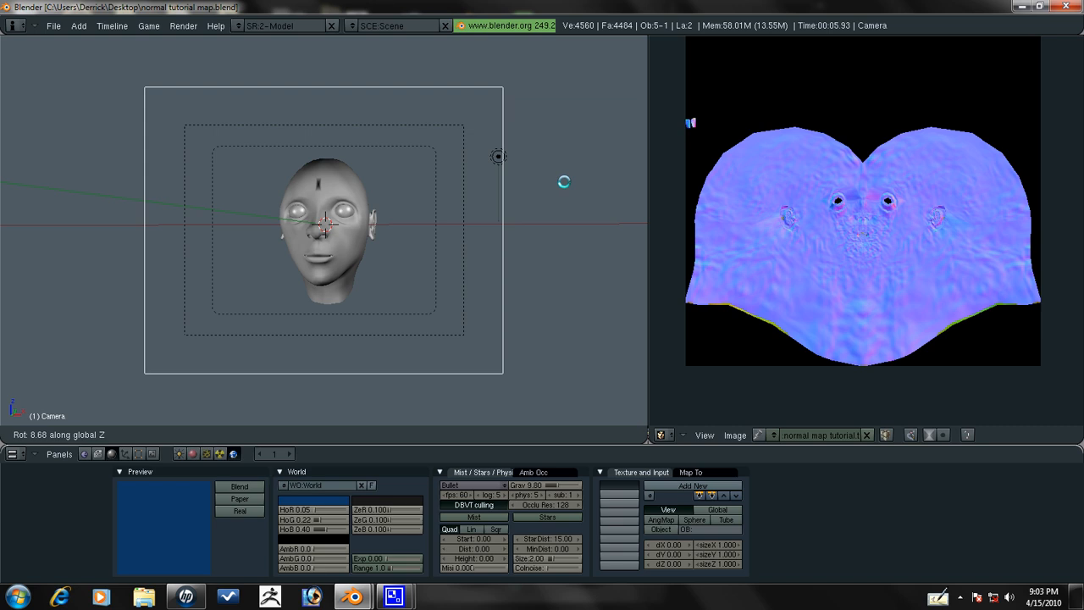
left_click(532, 184)
scroll(532, 185, "up", 2)
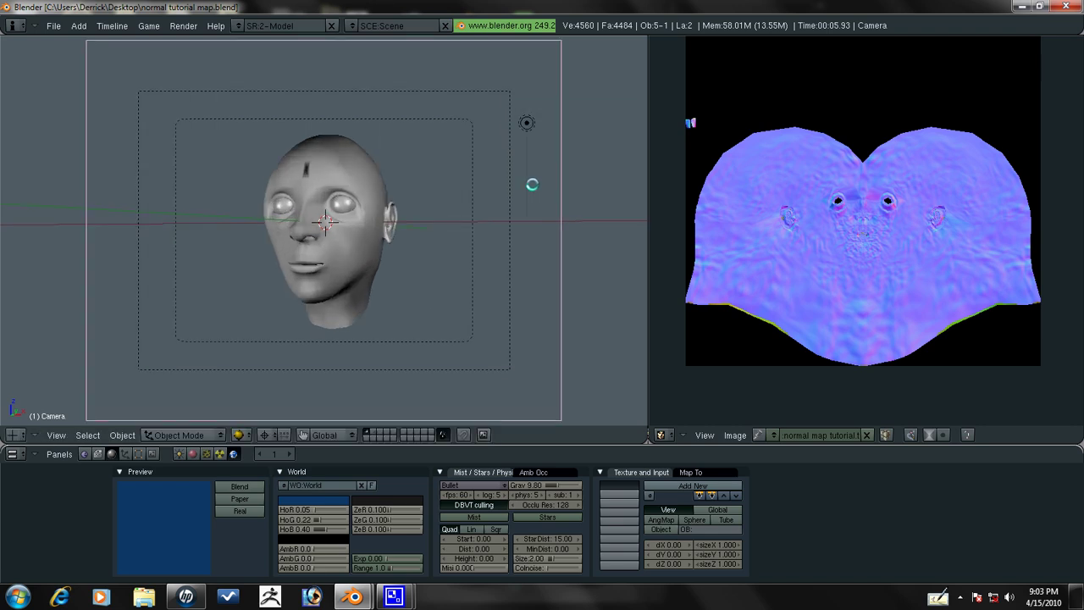
key("r")
key("z")
key("z")
Confirm the camera angle, then enable world Ambient Occlusion with Approximate gathering.
left_click(483, 242)
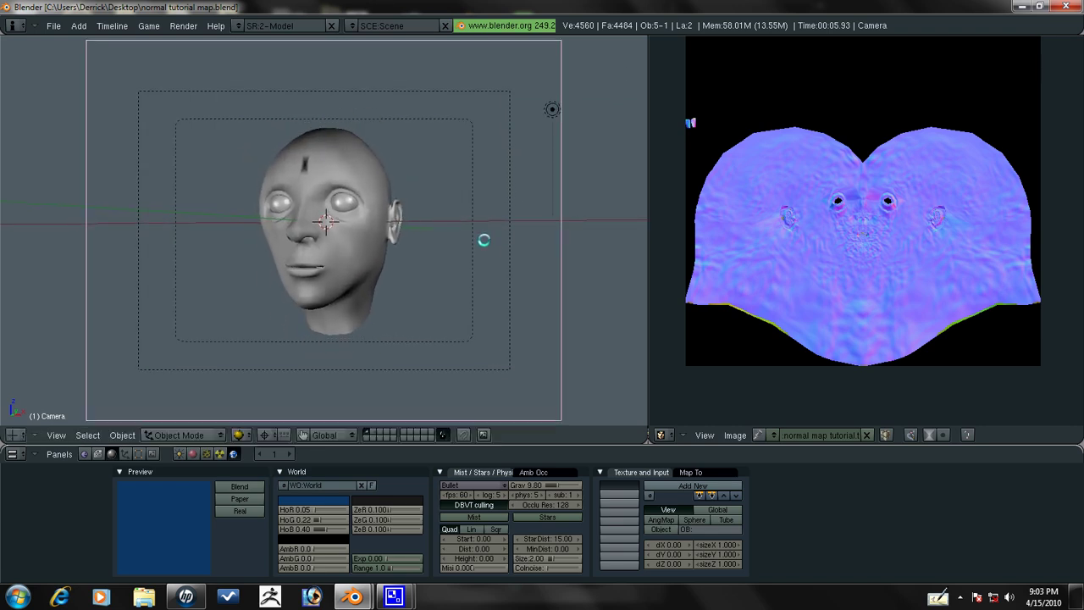
left_click(547, 471)
left_click(559, 485)
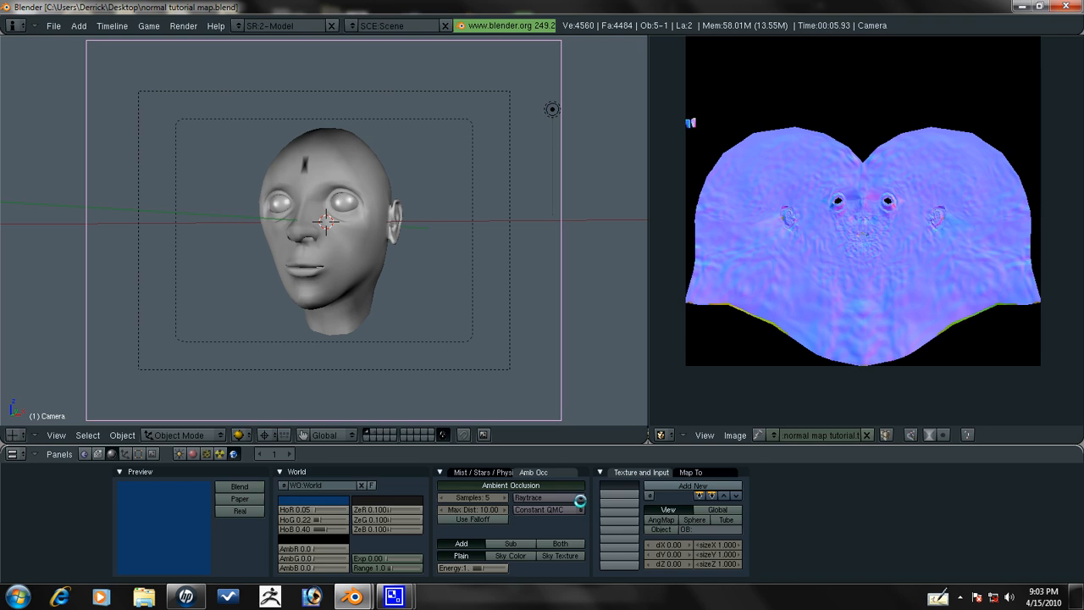
left_click(551, 498)
left_click(553, 475)
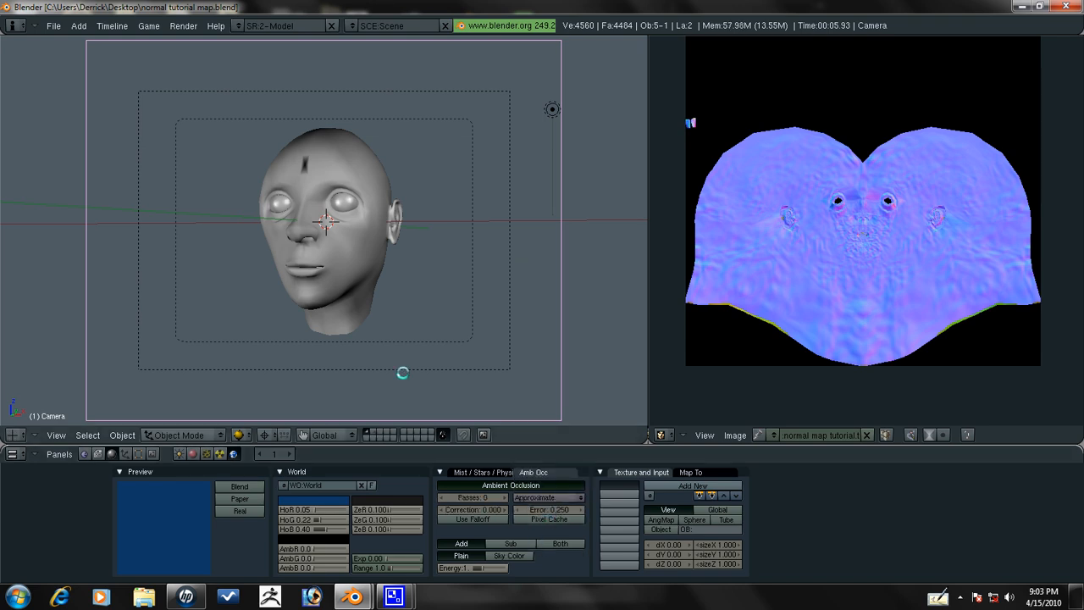
Lower the ambient occlusion Energy and start a render from the camera (F12).
left_click(454, 568)
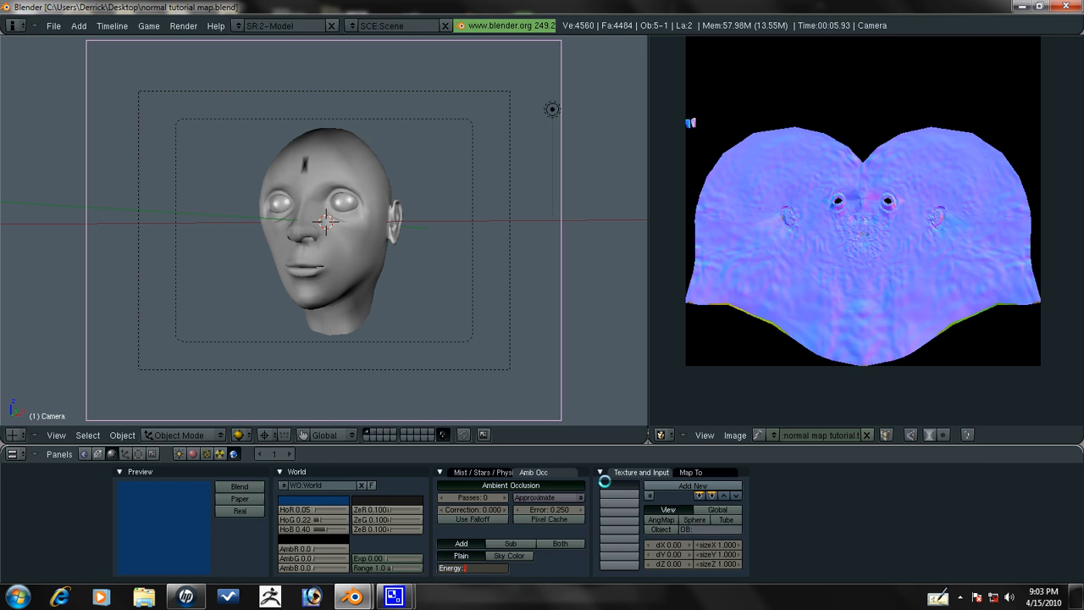
key("Return")
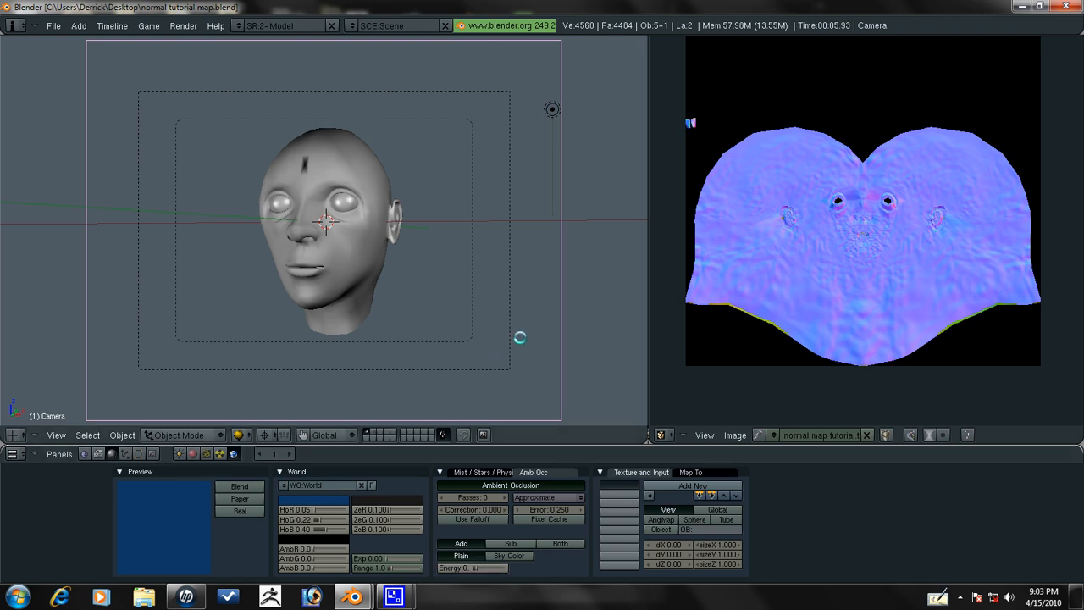
key("F12")
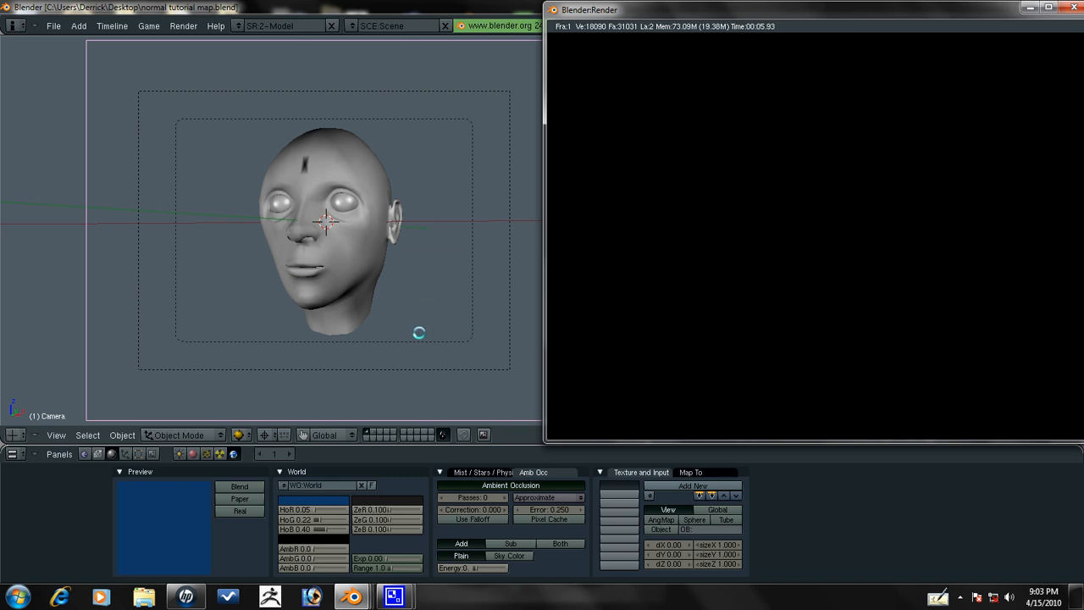
Bring the finished render window to the front and pan around the head's bumpy skin detail.
left_click(503, 291)
key("alt+Tab")
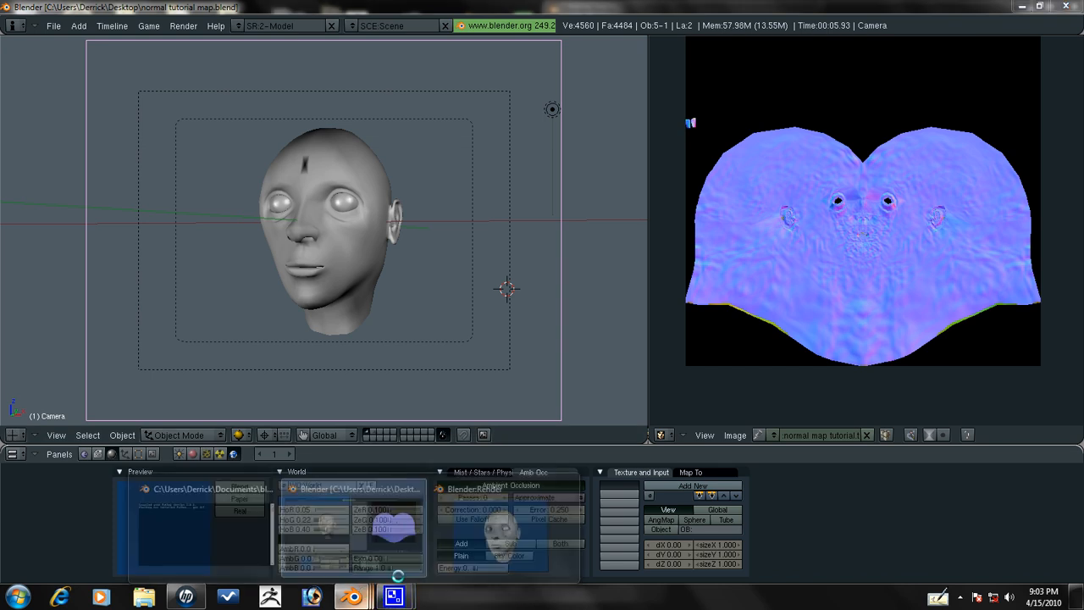
key("alt+Tab")
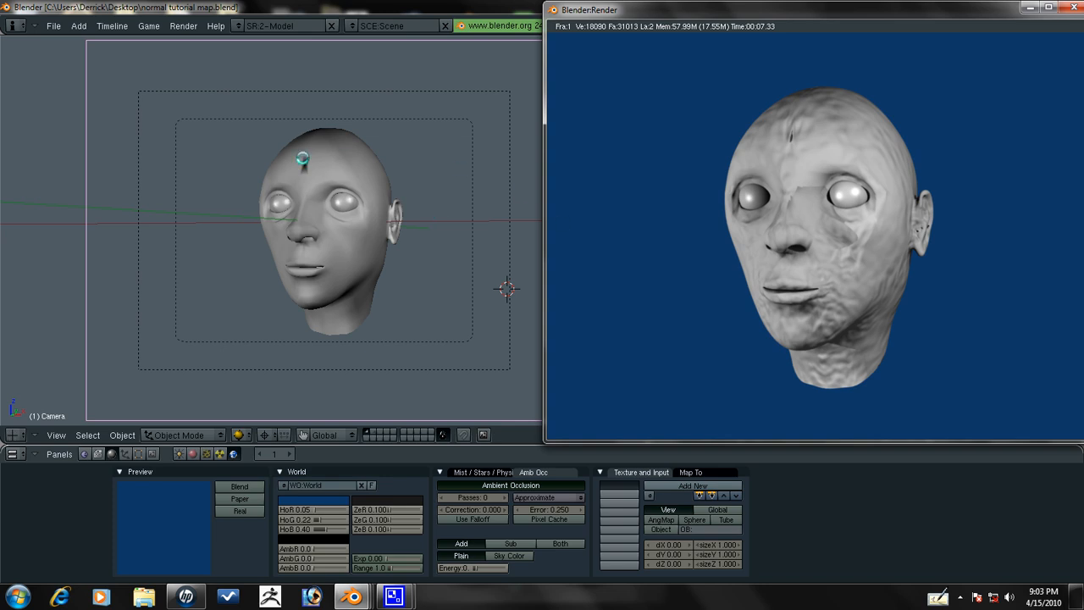
scroll(790, 142, "up", 5)
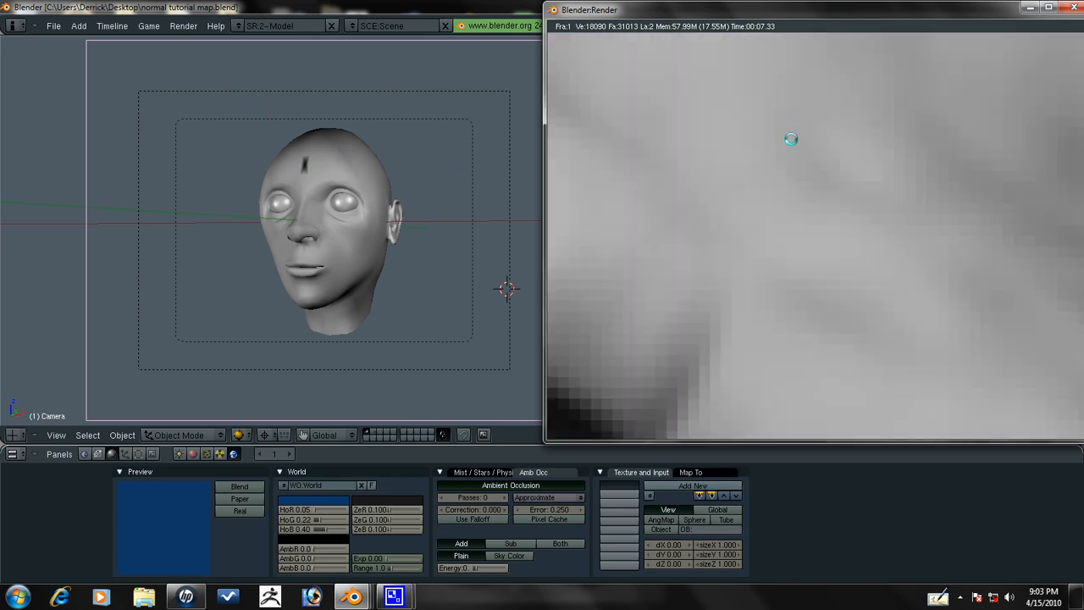
scroll(826, 163, "down", 3)
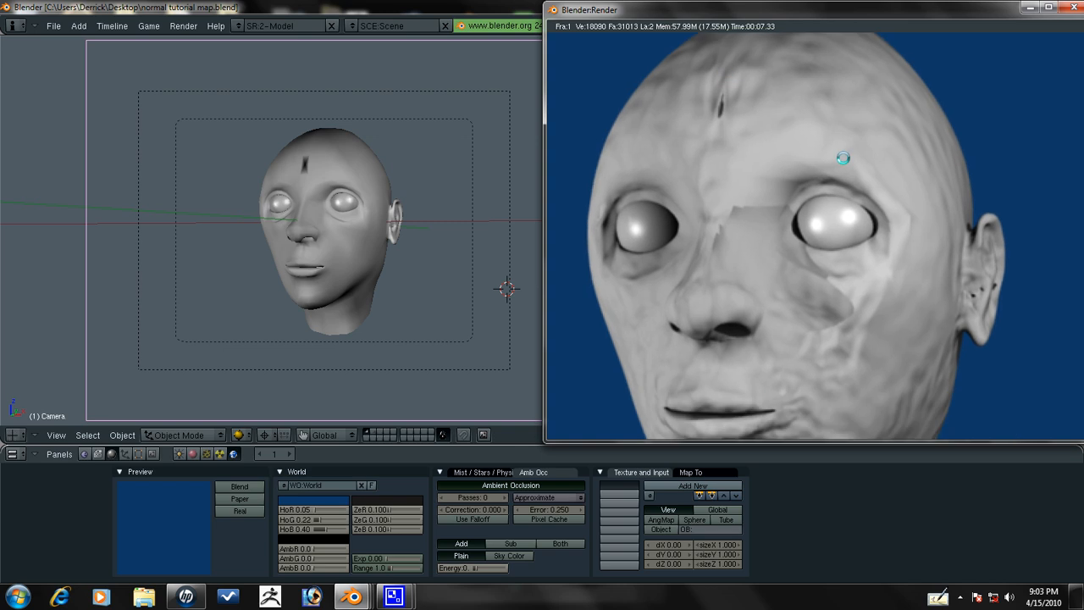
middle_click_drag(826, 163, 787, 140)
scroll(787, 139, "down", 1)
scroll(788, 138, "down", 1)
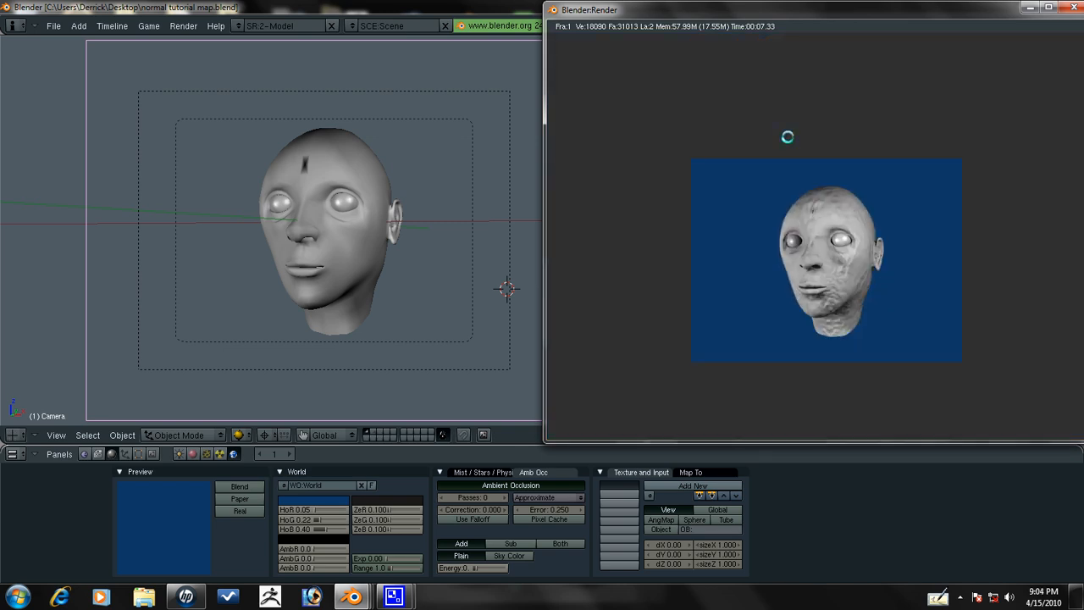
scroll(793, 183, "up", 1)
middle_click_drag(849, 211, 835, 173)
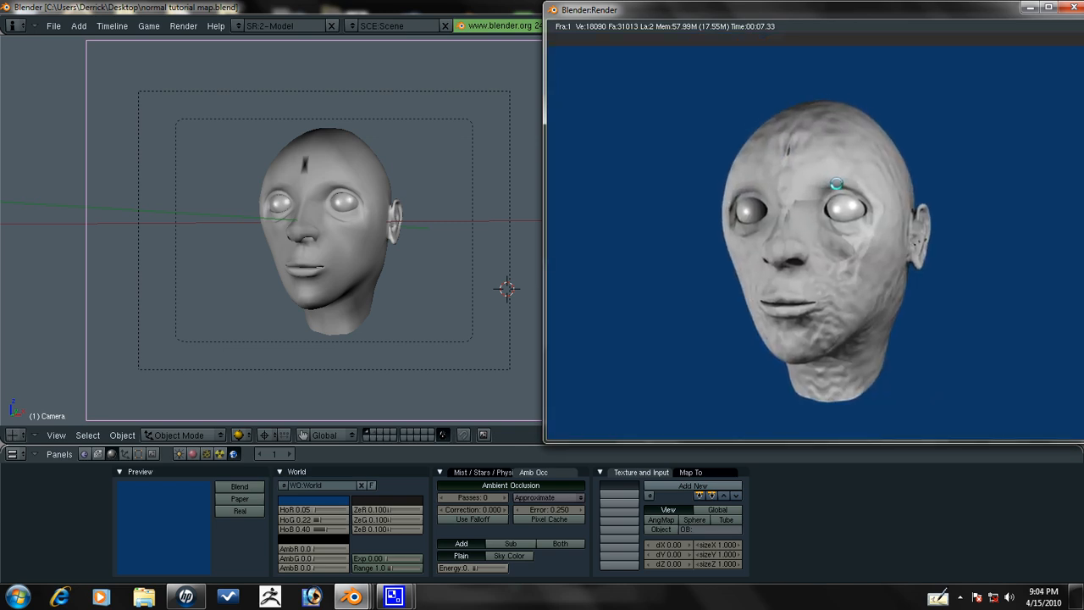
middle_click_drag(815, 247, 810, 240)
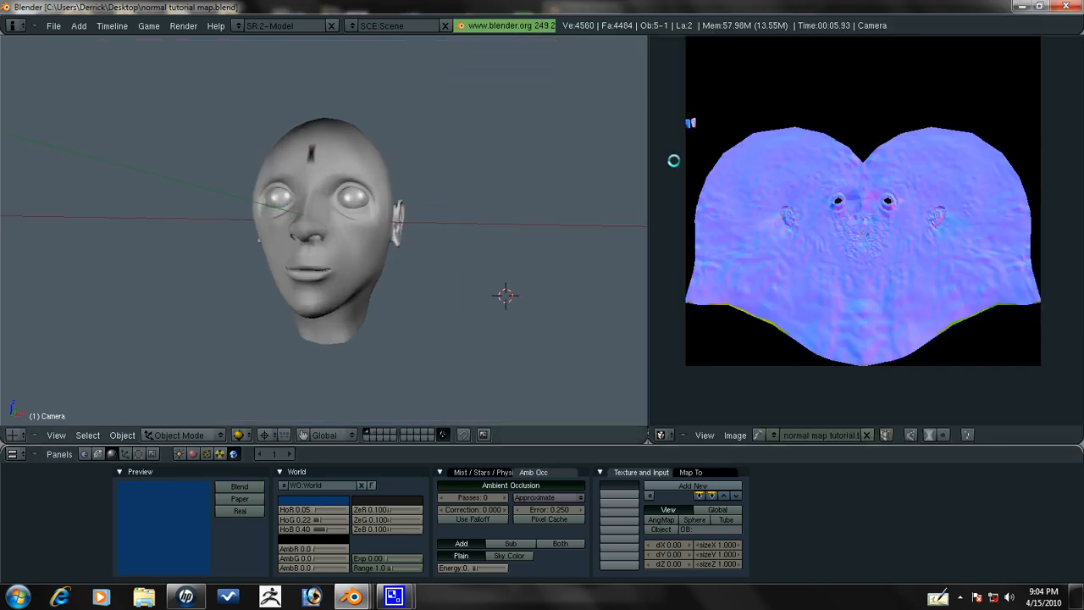
scroll(197, 198, "up", 5)
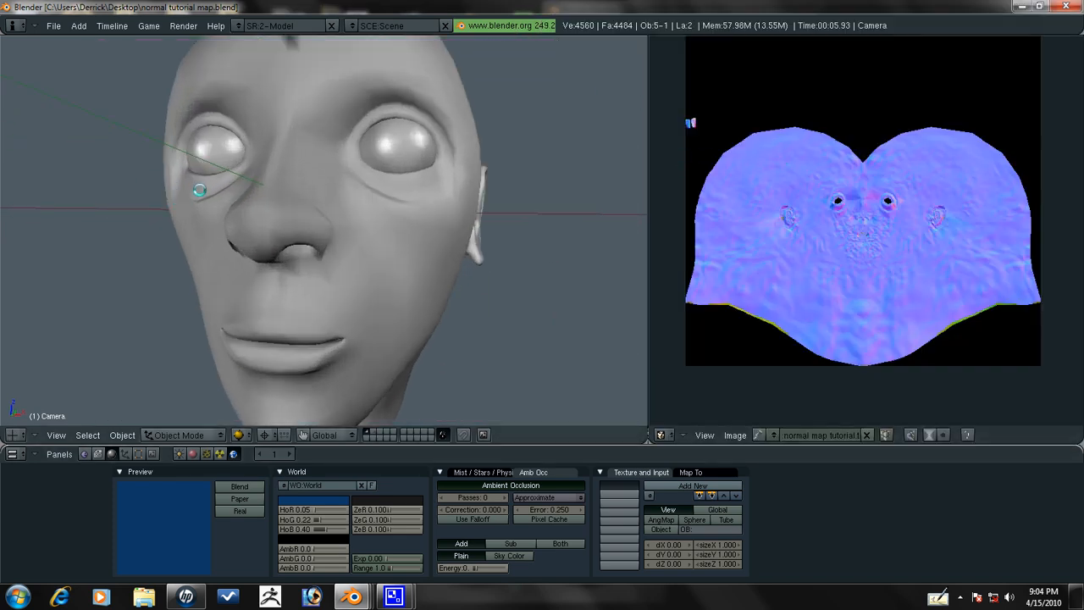
scroll(198, 189, "down", 3)
scroll(309, 194, "down", 2)
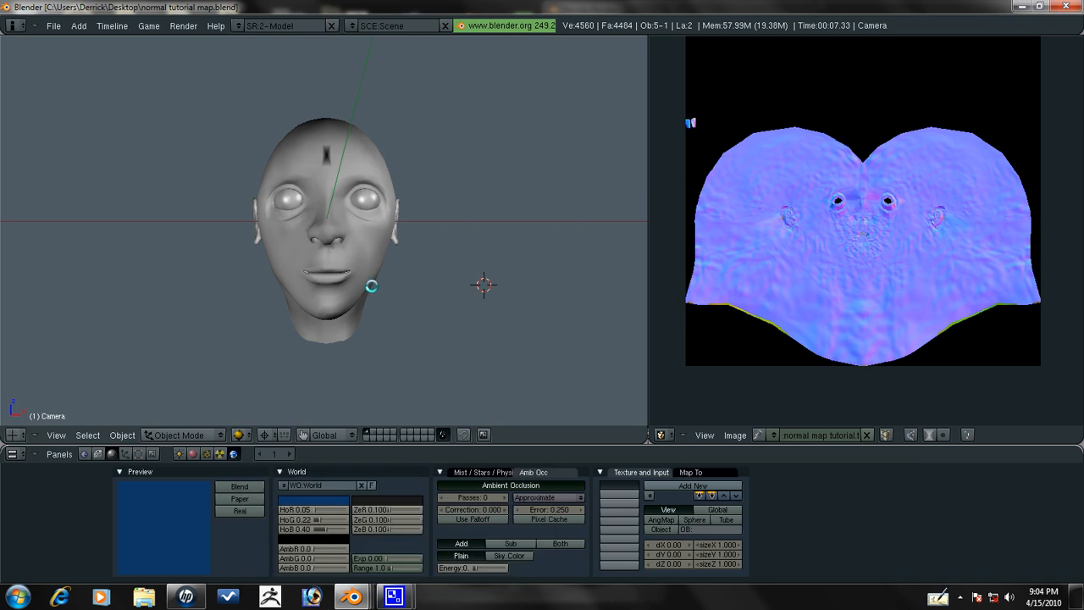
Orbit the 3D view until the camera and lamp are visible beside the head.
mouse_move(372, 283)
middle_mouse_down()
mouse_move(291, 290)
mouse_move(527, 181)
mouse_move(368, 187)
mouse_move(372, 270)
middle_mouse_up()
scroll(230, 262, "down", 2)
scroll(227, 263, "down", 2)
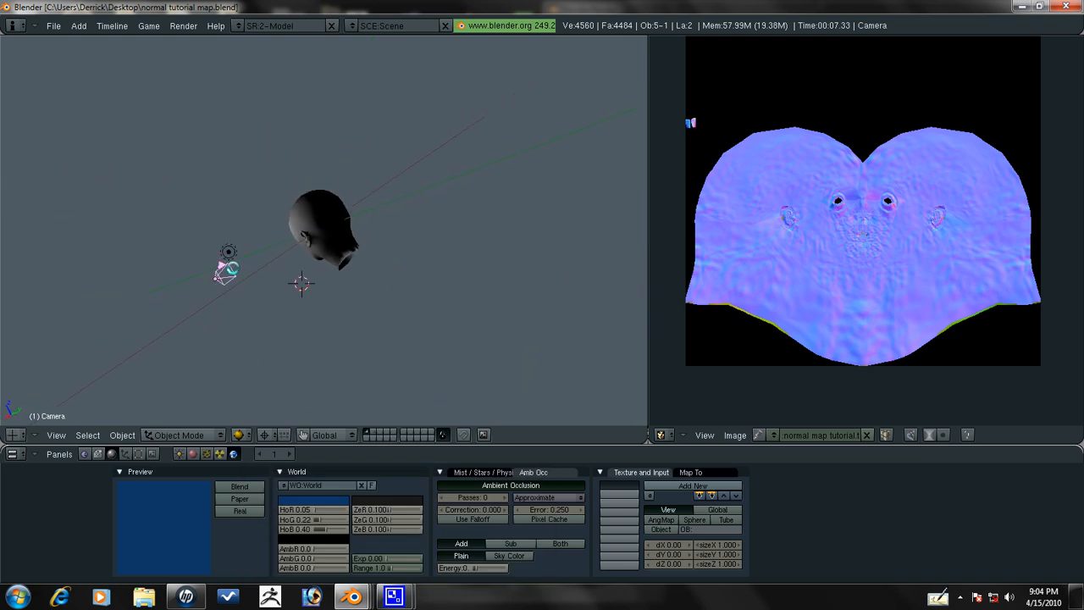
Make the camera Track To the lamp sitting on the head (Ctrl+T).
mouse_move(232, 268)
middle_mouse_down()
mouse_move(353, 198)
mouse_move(140, 271)
middle_mouse_up()
right_click(166, 256)
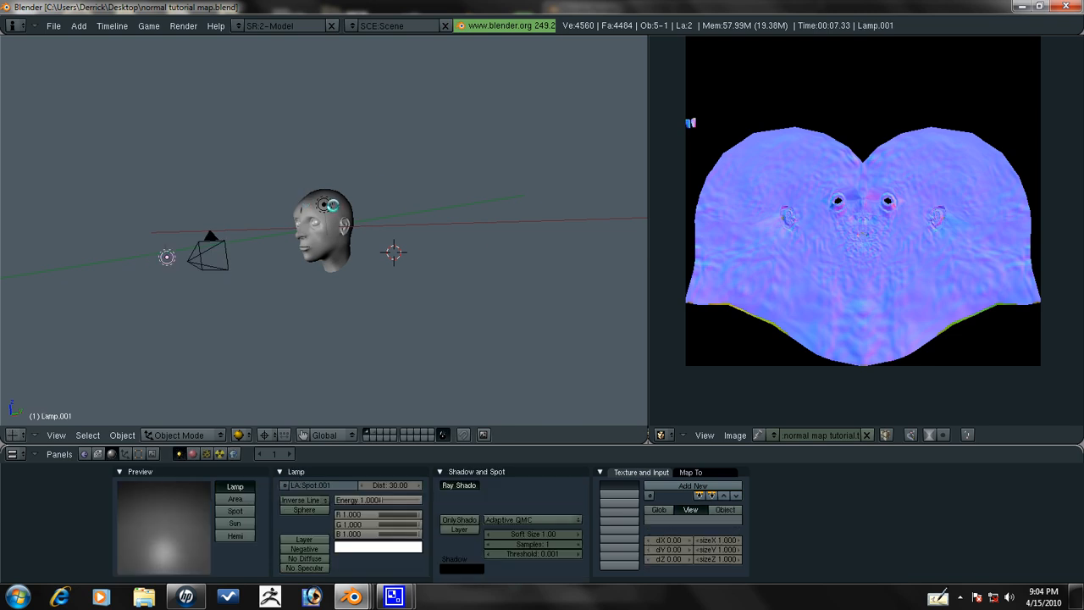
right_click(330, 204, "shift")
right_click(226, 260)
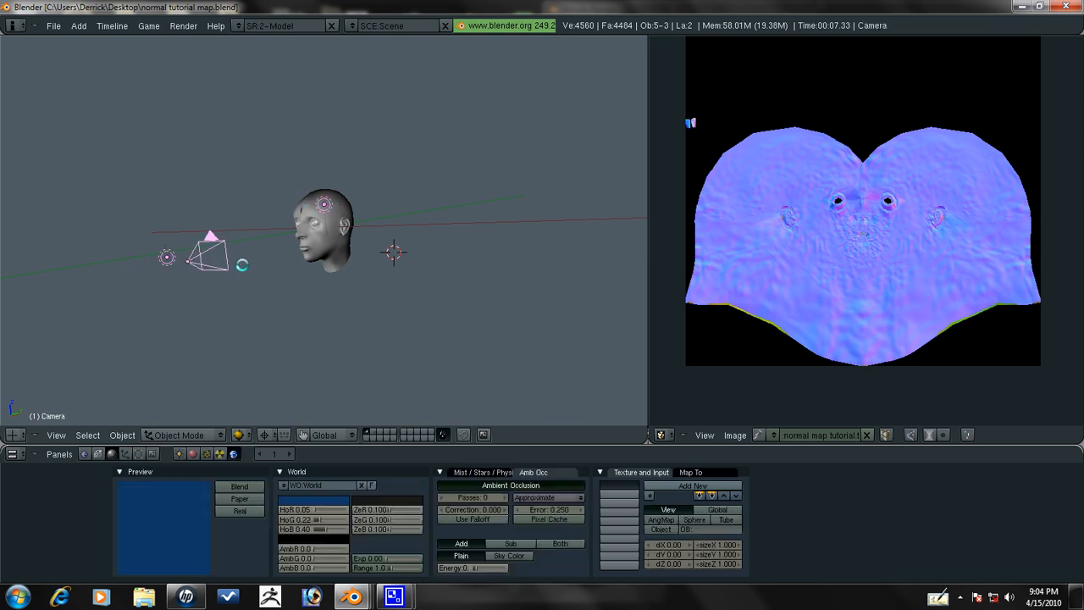
key("ctrl+t")
left_click(229, 258)
Looking through the camera, slide it along its own axis and reposition it nearer the head.
right_click(203, 258)
key("KP_1")
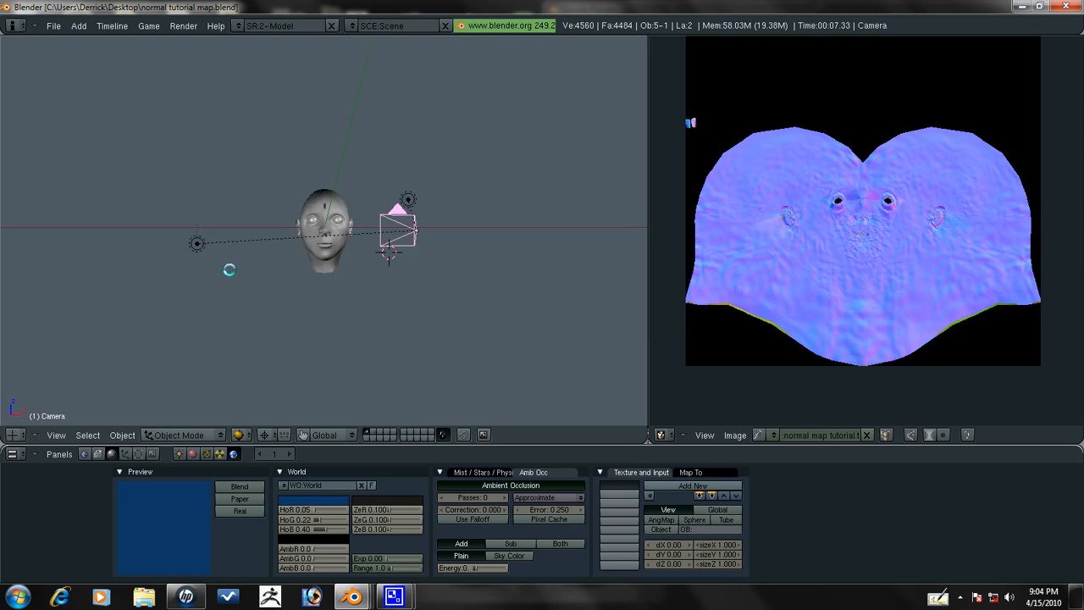
mouse_move(229, 270)
middle_mouse_down()
mouse_move(300, 242)
mouse_move(346, 255)
middle_mouse_up()
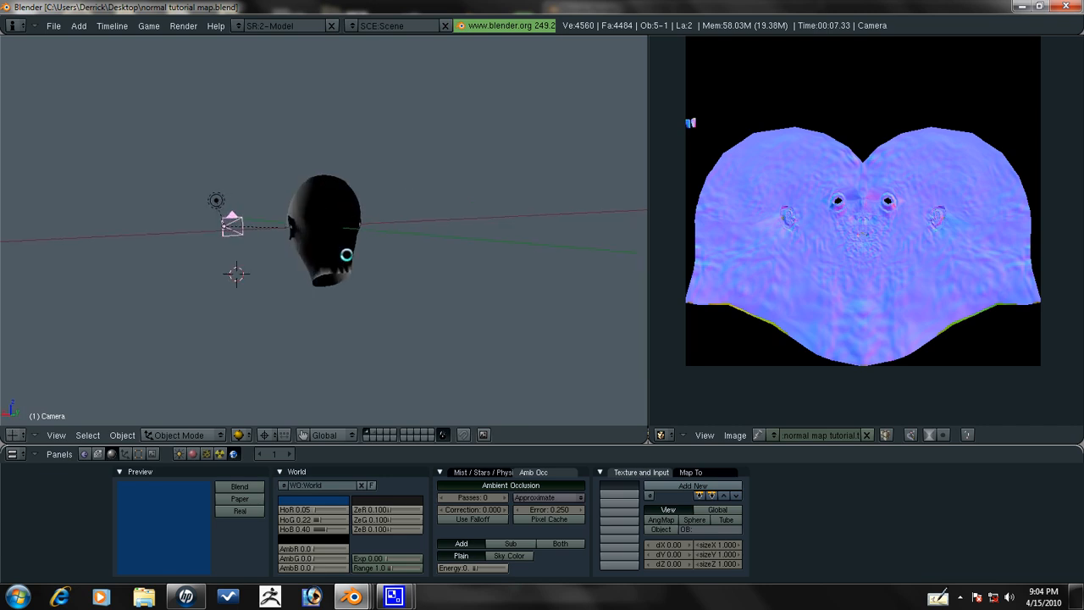
scroll(347, 255, "up", 1)
key("KP_0")
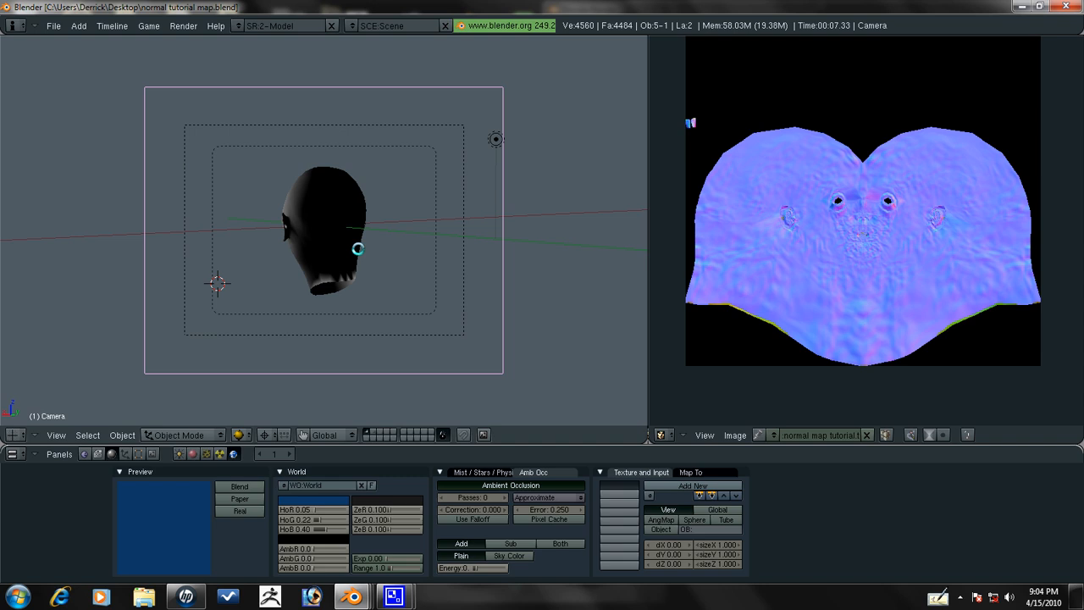
scroll(352, 258, "down", 1)
scroll(357, 268, "down", 1)
key("g")
key("z")
key("z")
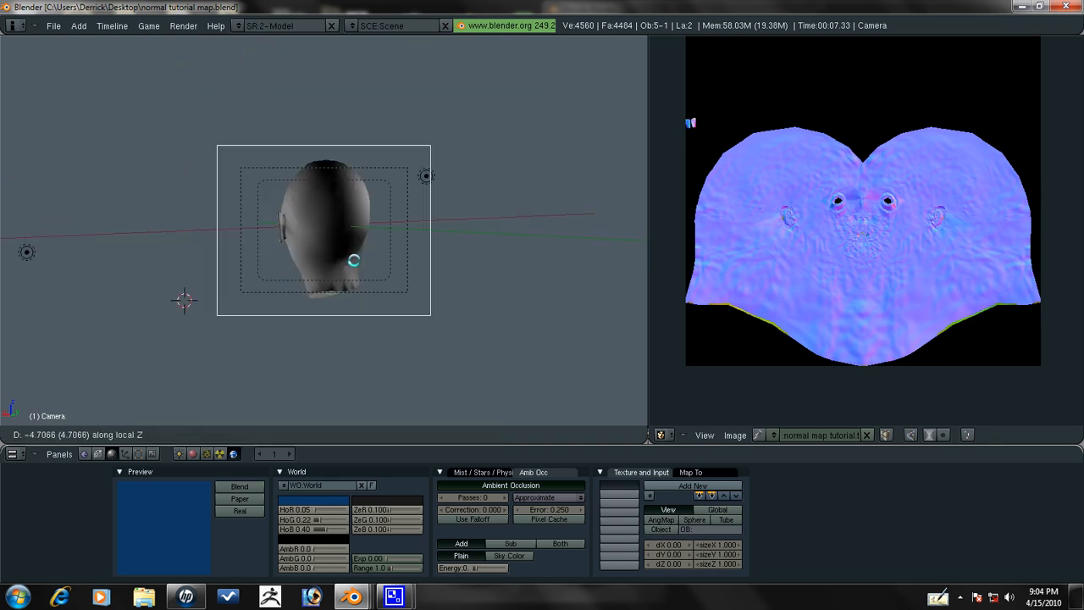
left_click(346, 262)
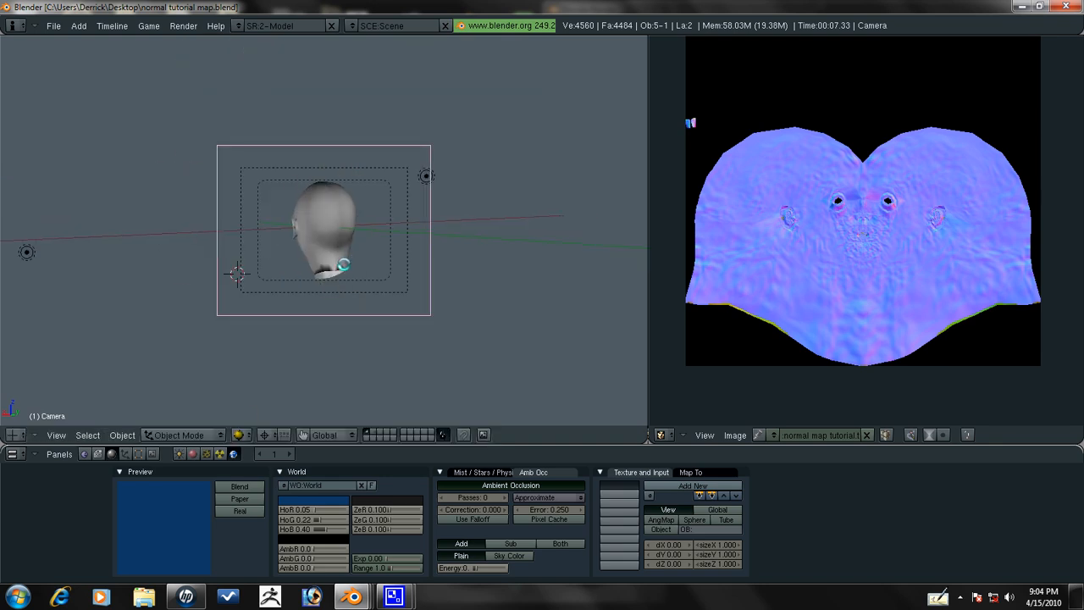
key("g")
left_click(434, 269)
Swing the camera round the vertical axis and move it to frame the head in side profile.
key("r")
key("z")
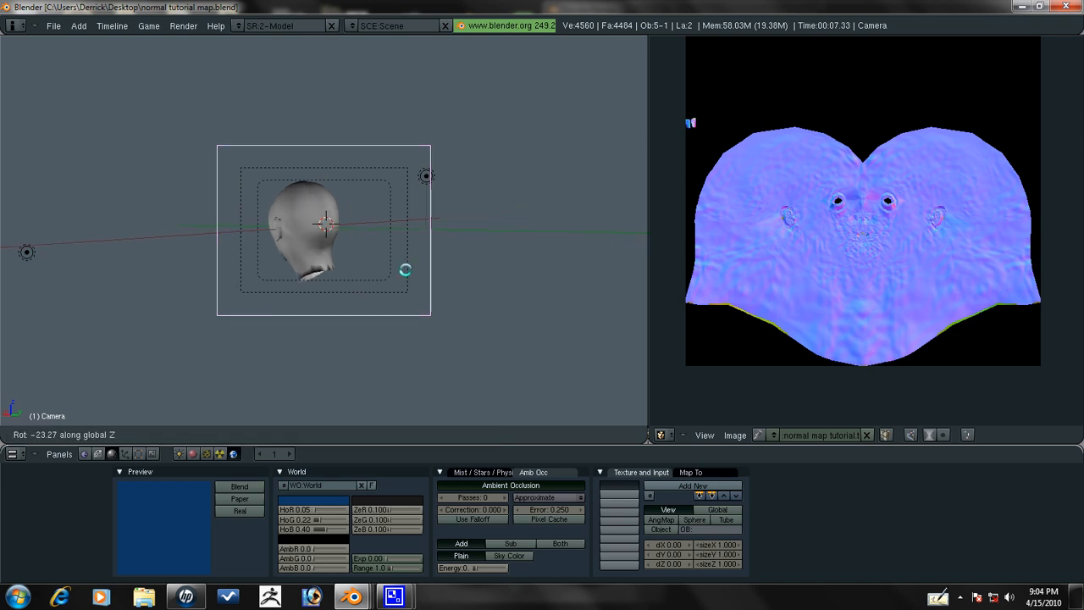
left_click(359, 286)
key("g")
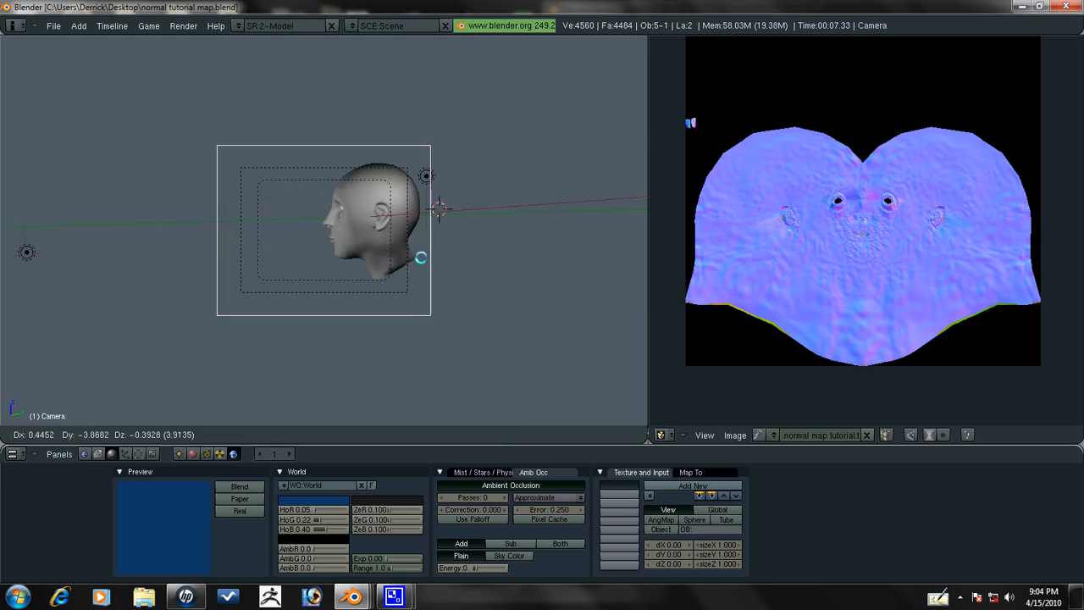
left_click(457, 247)
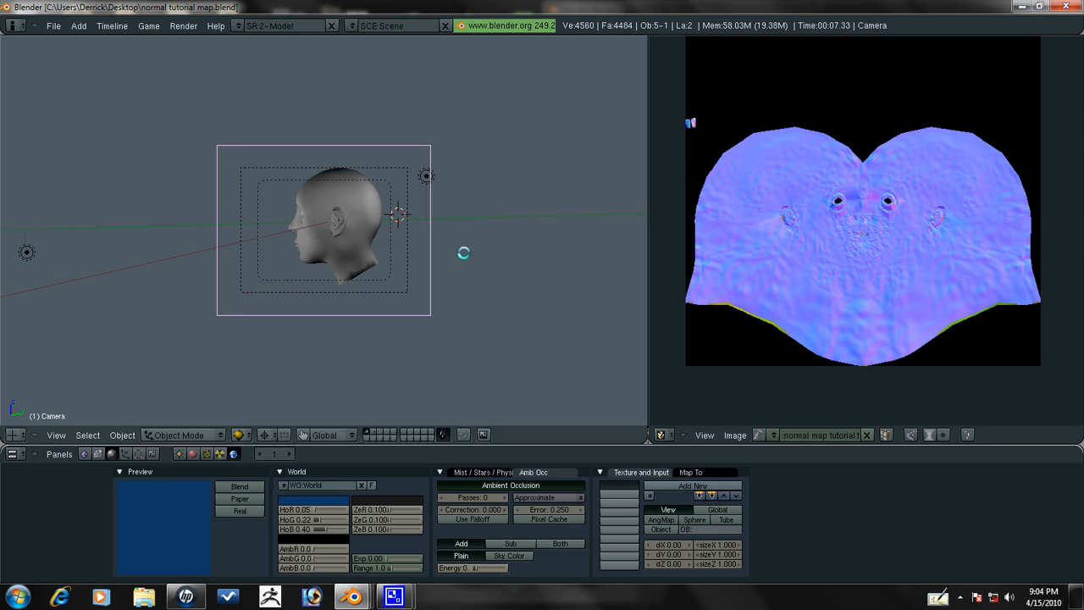
scroll(335, 325, "up", 2)
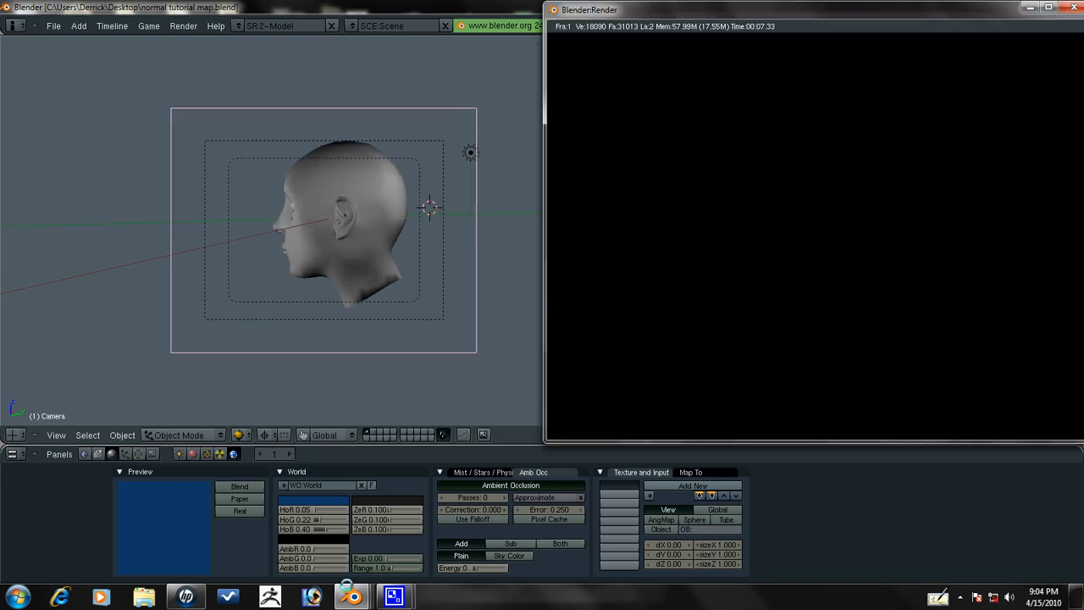
Let the side-profile render finish, inspect it, then close the render window.
left_click(388, 596)
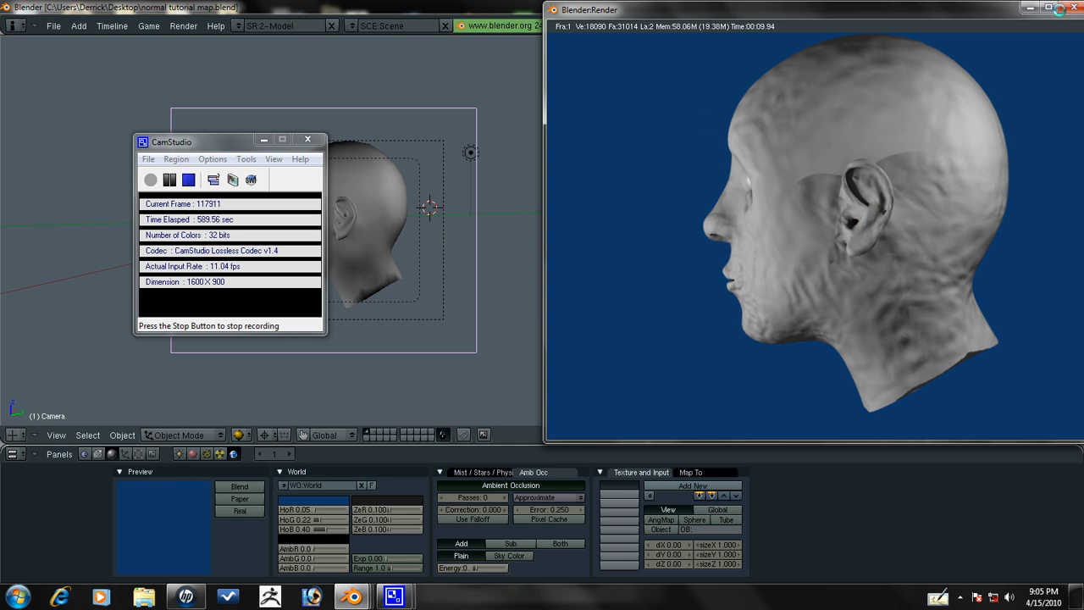
left_click(1065, 8)
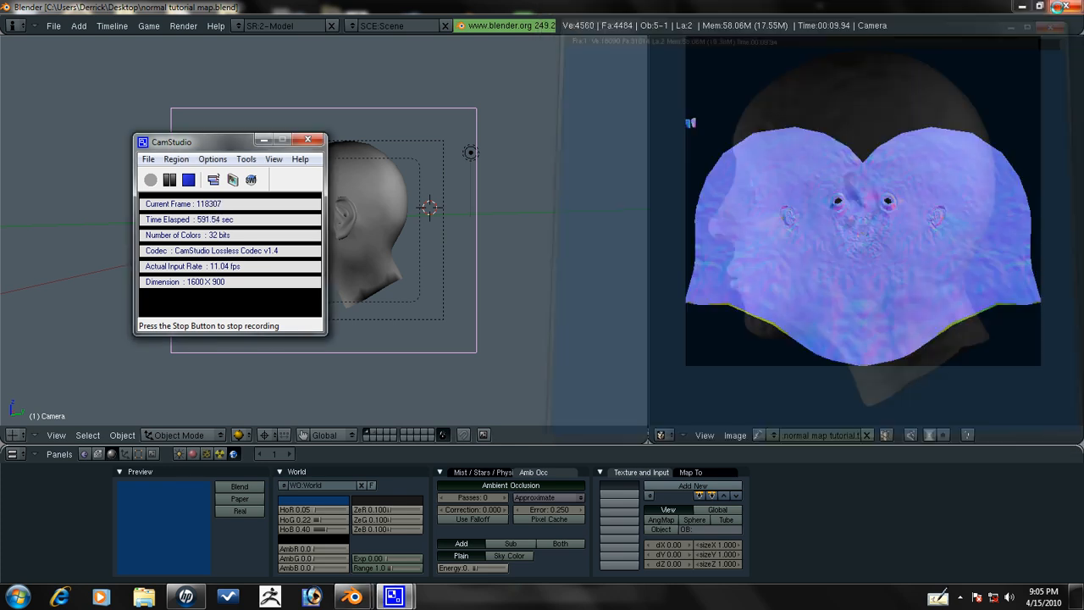